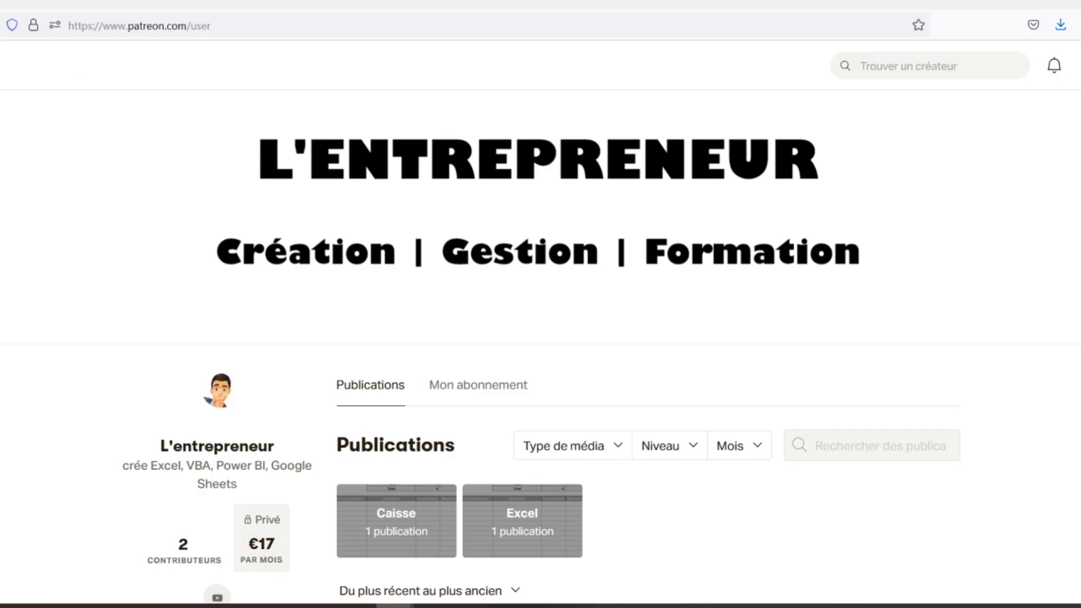
Scroll down the Patreon creator page to the Feuilles de caisse post and its caisse.xlsx attachment.
scroll(540, 349, down, 3)
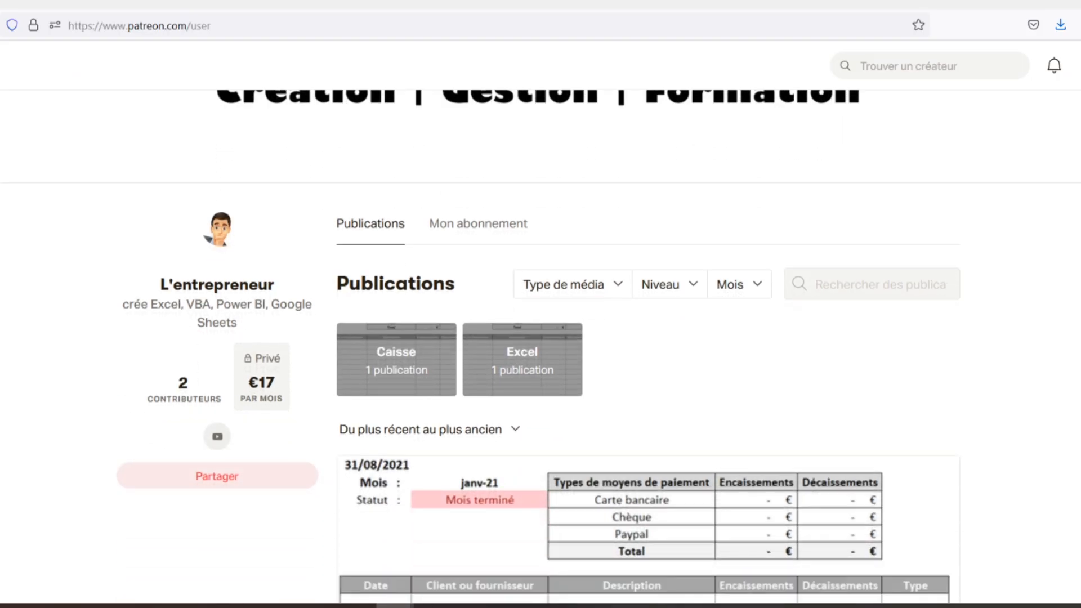
scroll(540, 349, down, 2)
scroll(540, 349, down, 2)
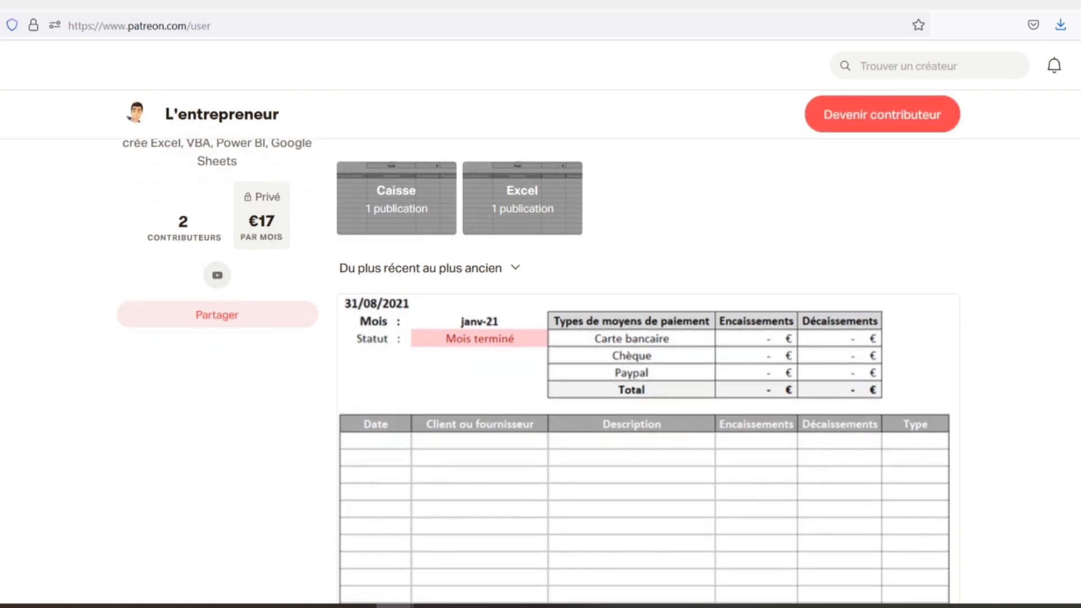
scroll(540, 349, down, 2)
scroll(540, 349, down, 2)
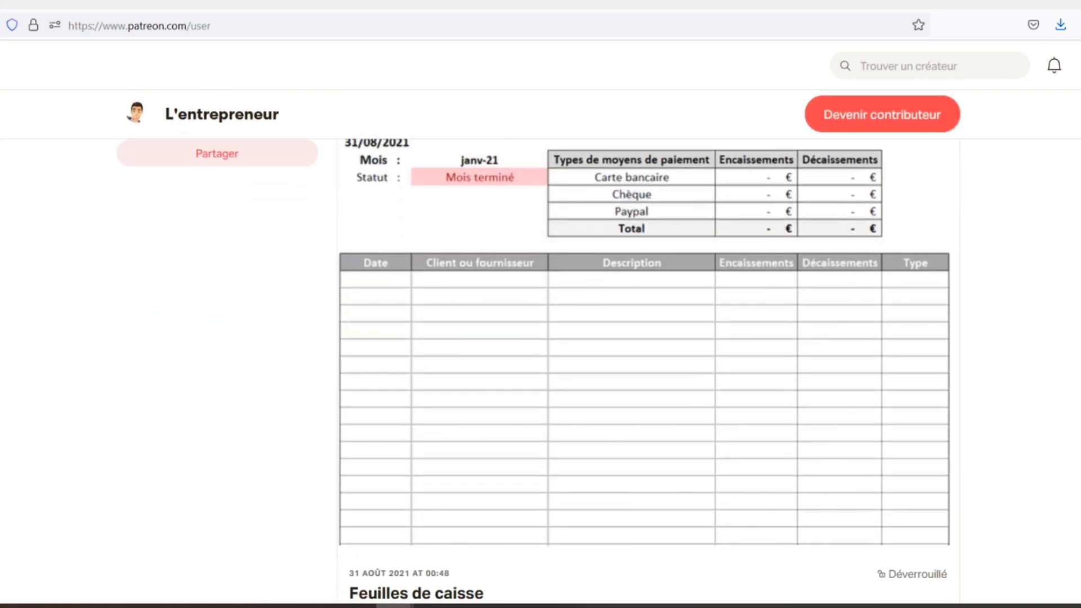
scroll(540, 349, down, 2)
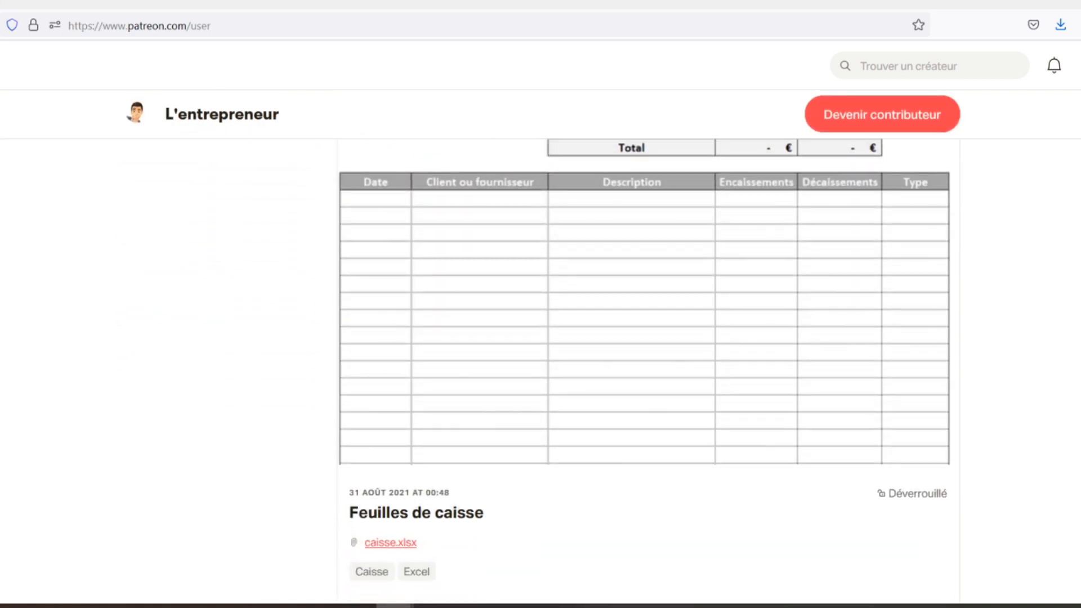
scroll(540, 349, down, 2)
scroll(540, 349, down, 2)
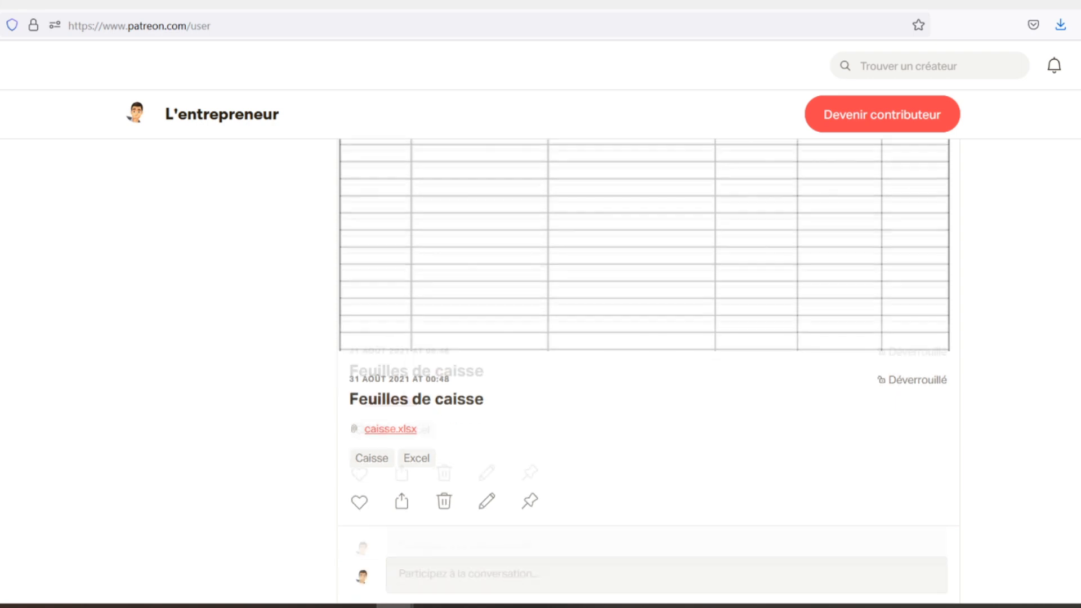
scroll(541, 349, down, 2)
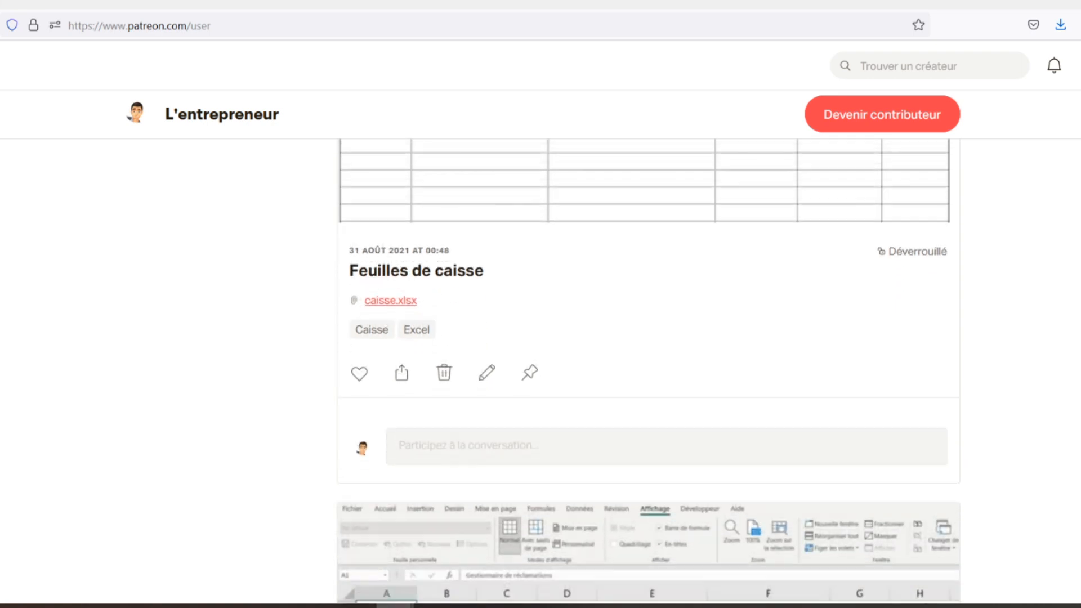
scroll(541, 349, down, 2)
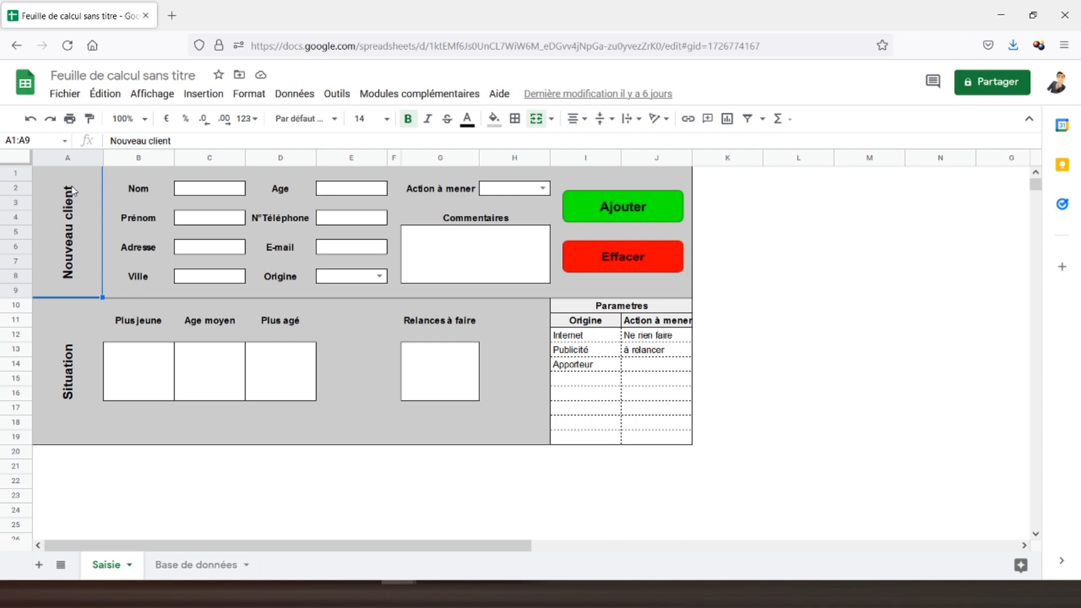
Enter =min('Base de données'!E:E) in the Plus jeune box B13.
click(134, 368)
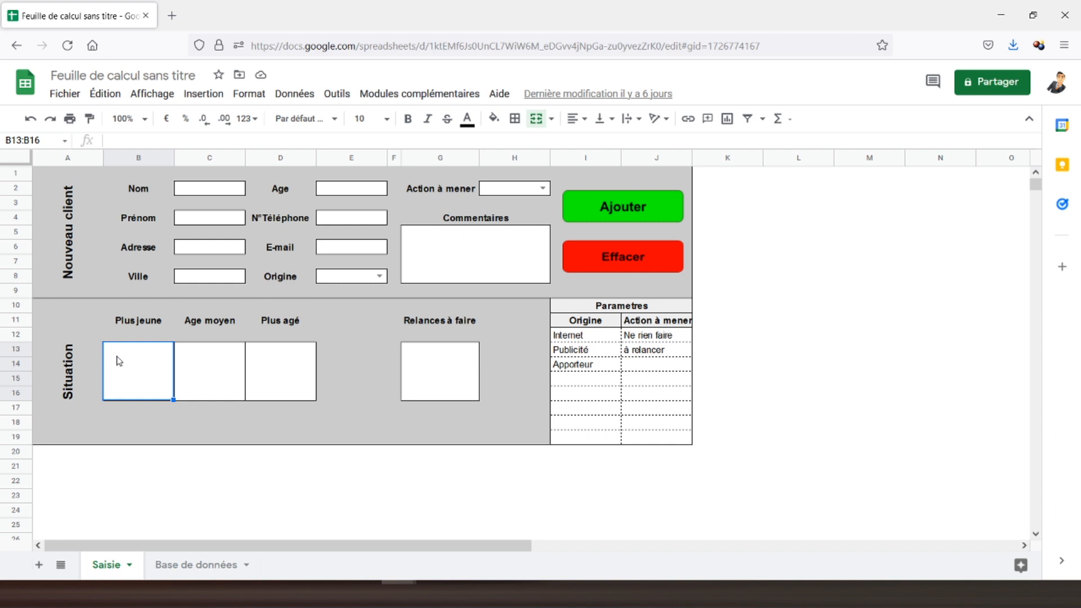
text(=min)
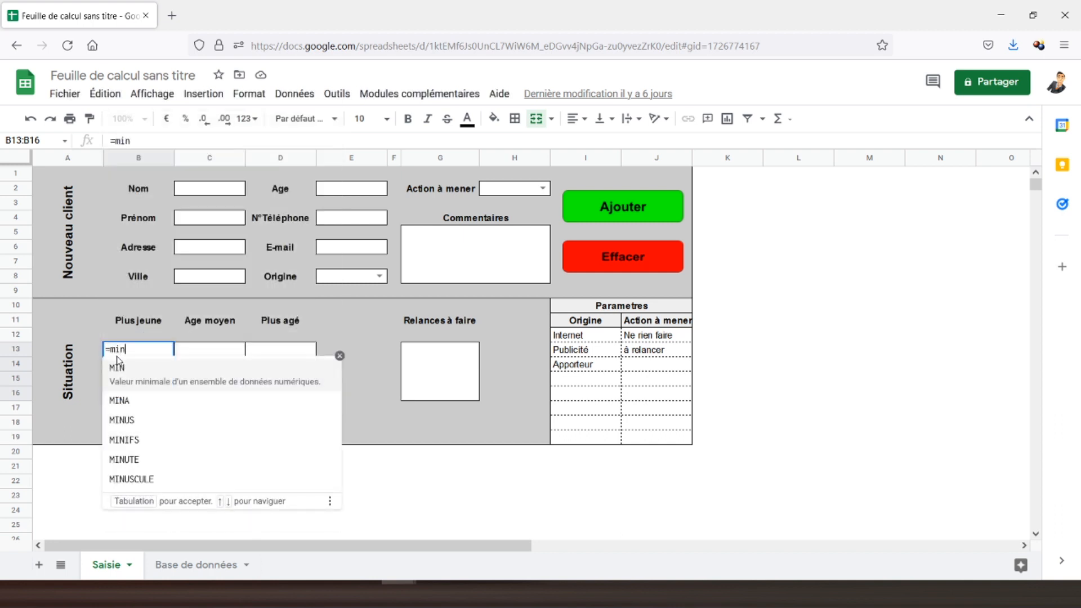
text(()
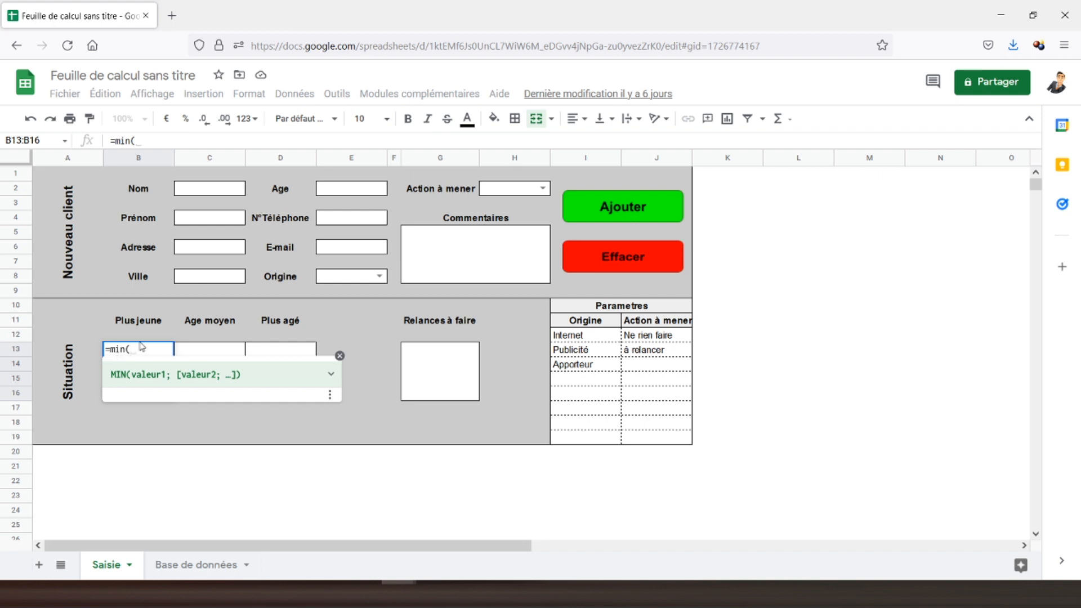
click(183, 567)
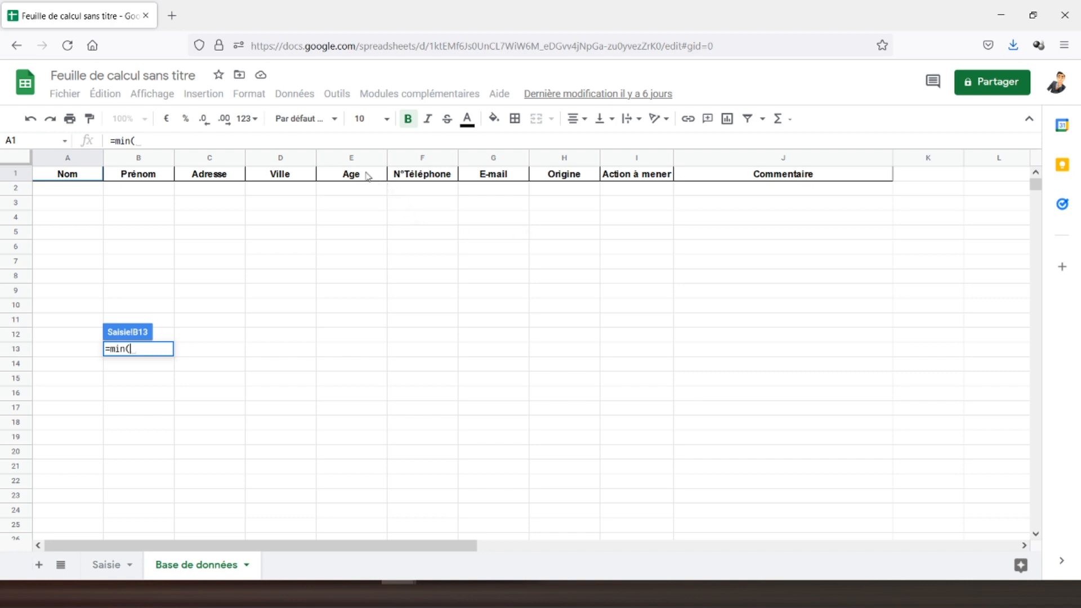
click(318, 161)
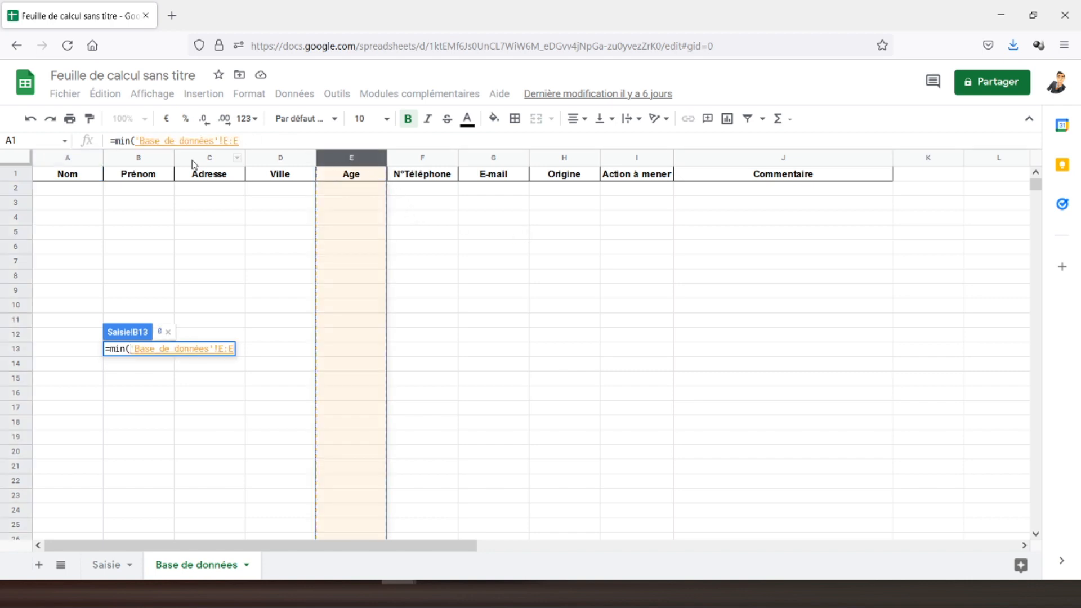
text())
key(Return)
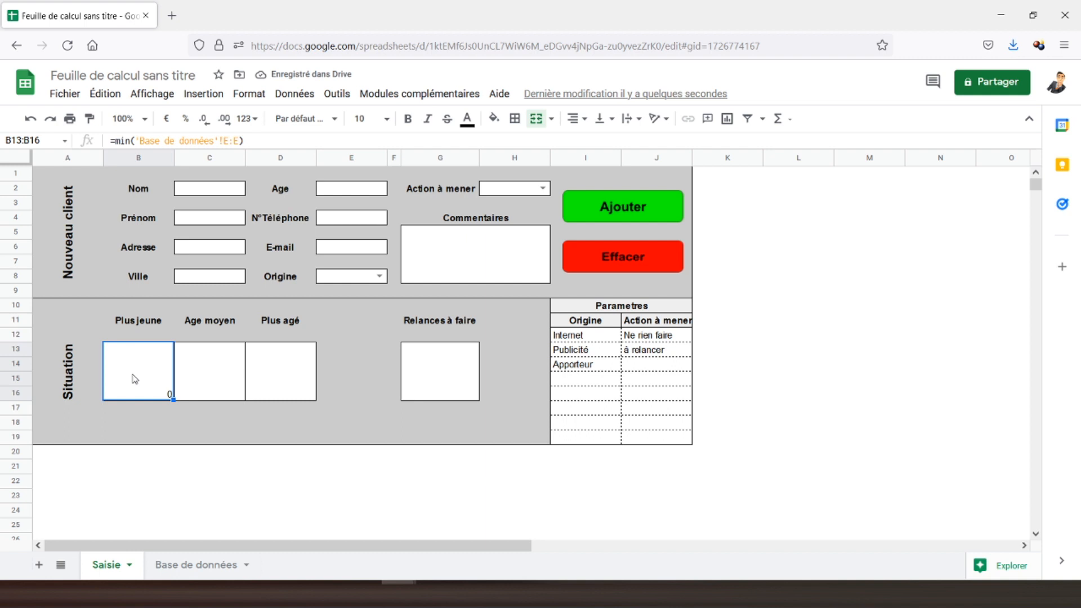
Centre the Plus jeune result horizontally and vertically, and make it bold at size 24.
click(580, 124)
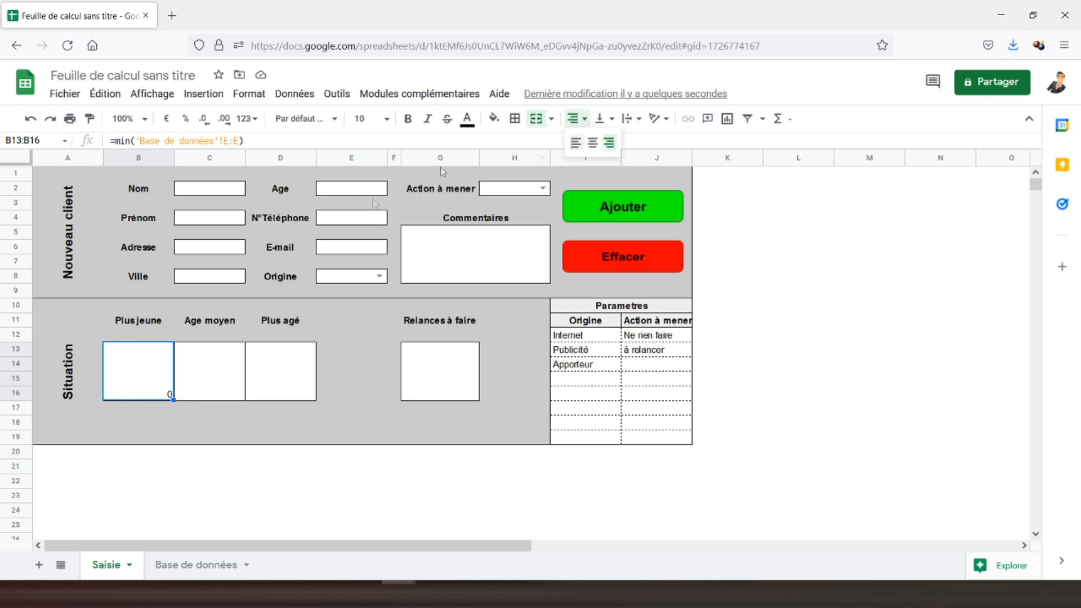
click(595, 145)
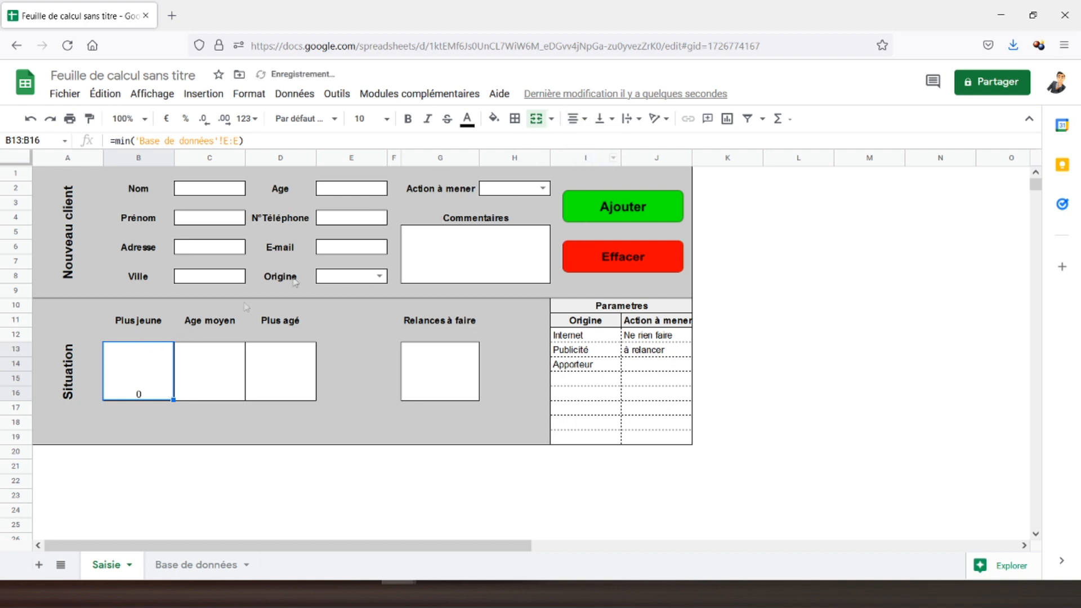
click(601, 123)
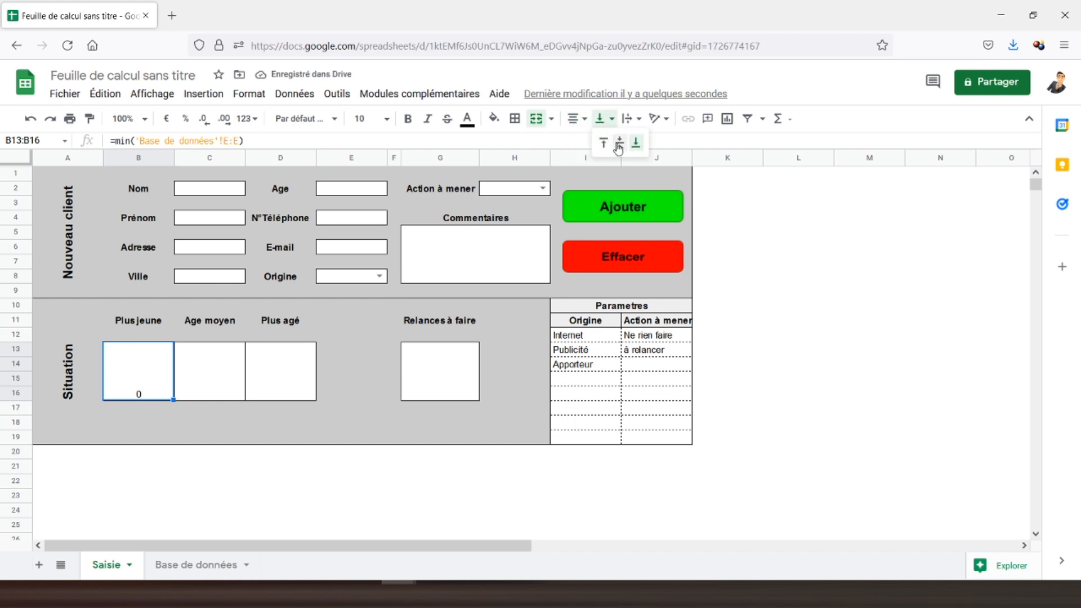
click(619, 143)
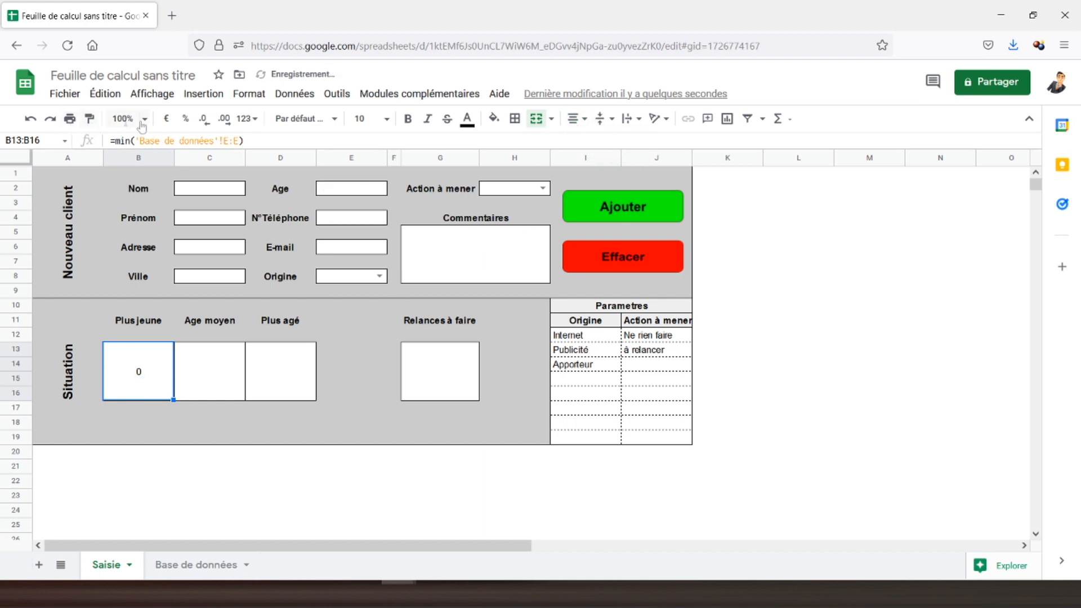
click(409, 124)
click(387, 119)
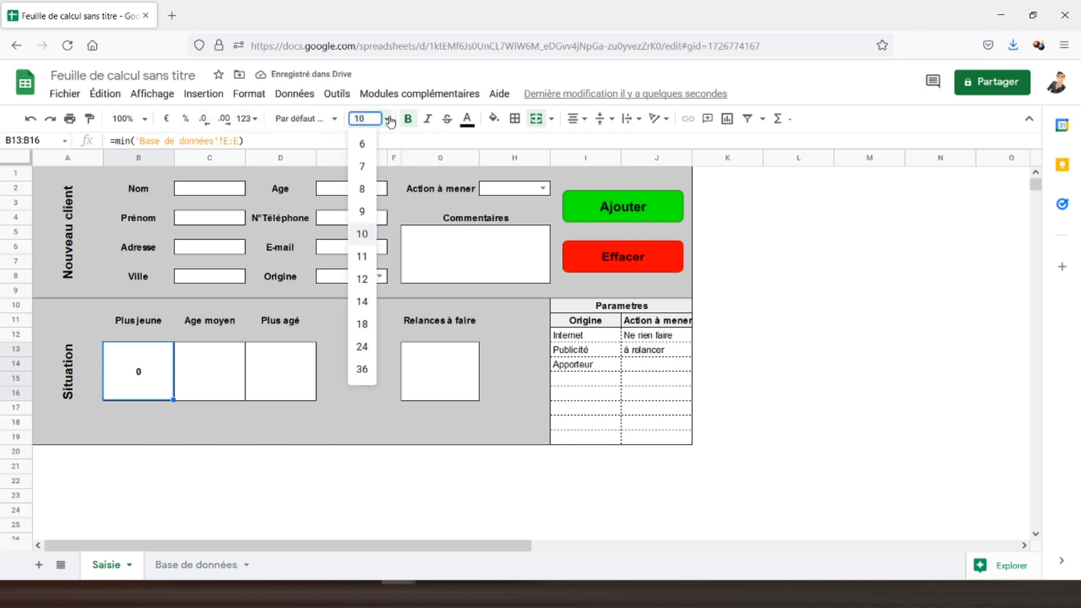
click(360, 325)
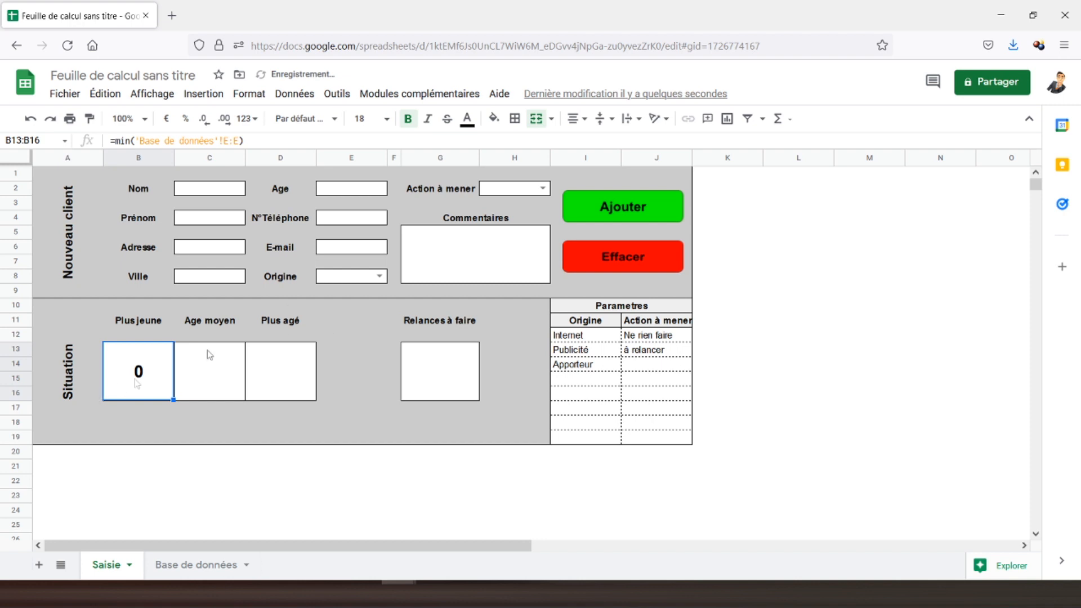
click(386, 119)
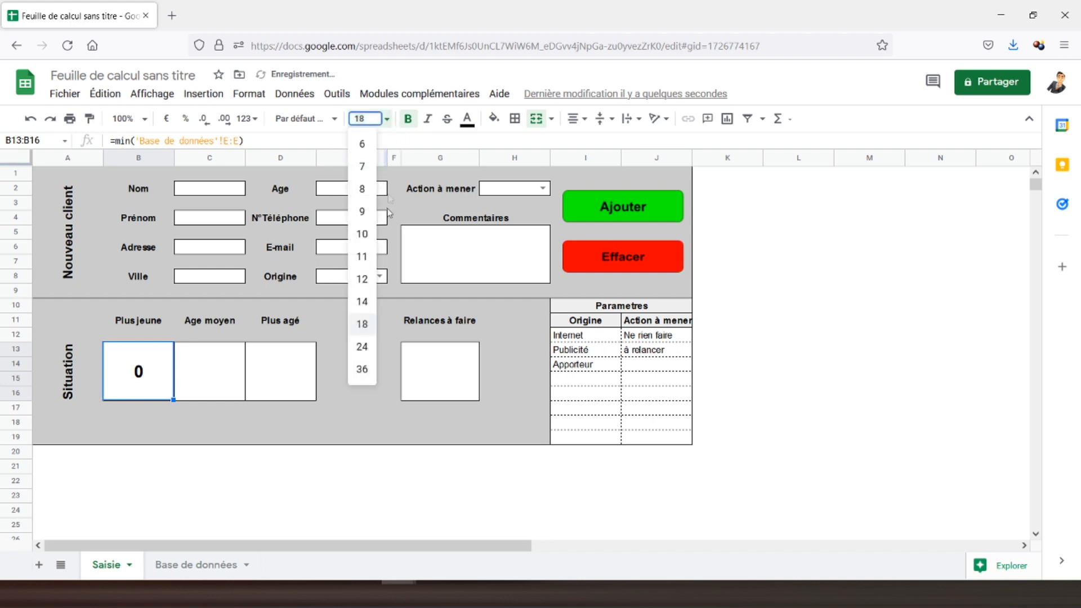
click(362, 346)
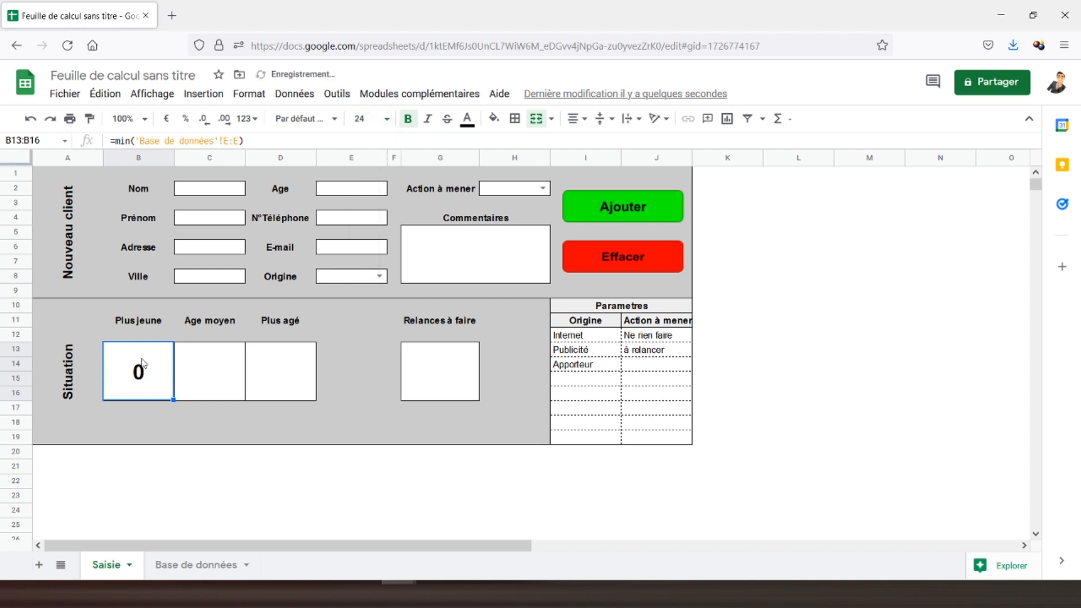
Copy that formatting onto the Age moyen, Plus agé and Relances à faire boxes.
click(88, 119)
click(204, 373)
click(90, 120)
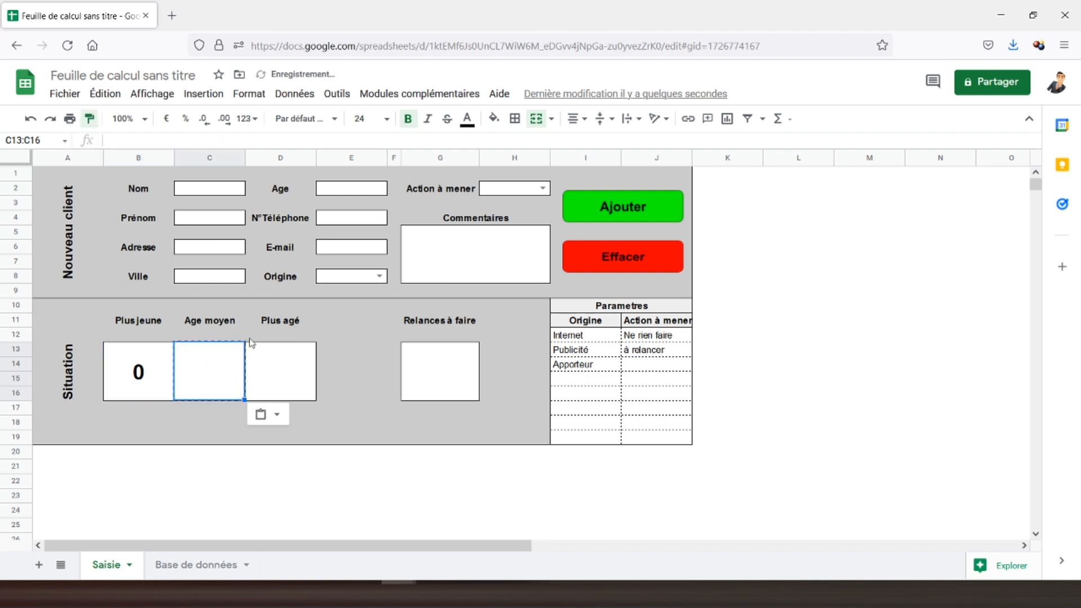
click(275, 357)
click(90, 120)
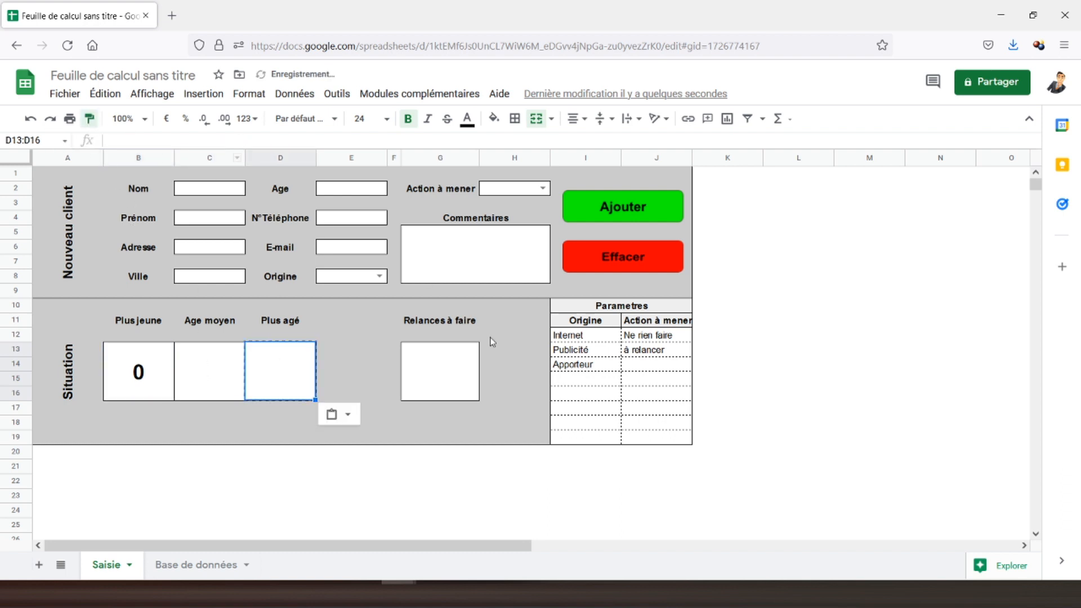
click(435, 364)
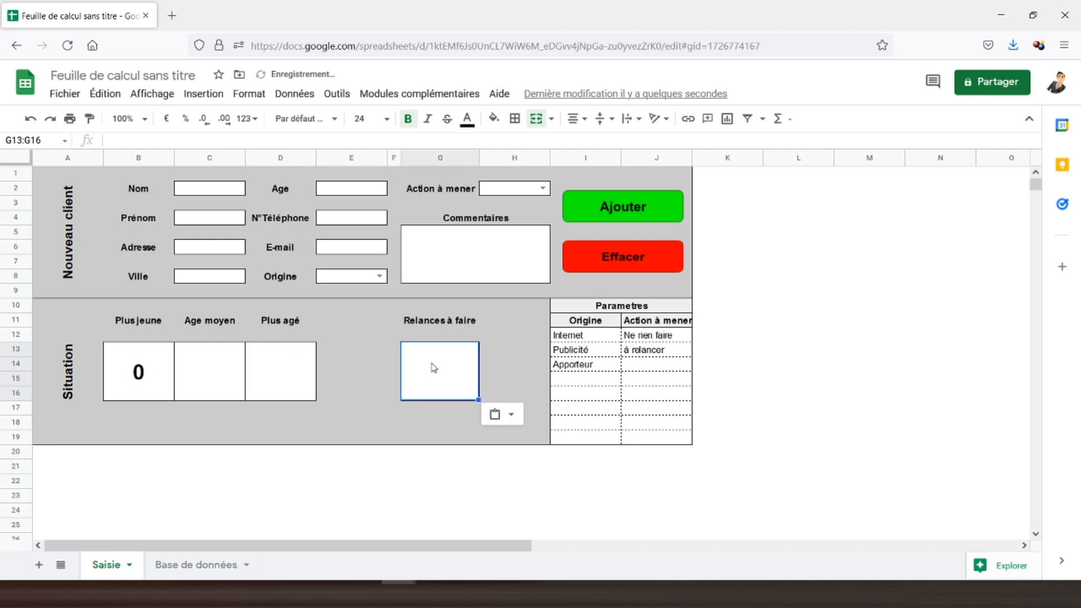
click(198, 378)
click(261, 381)
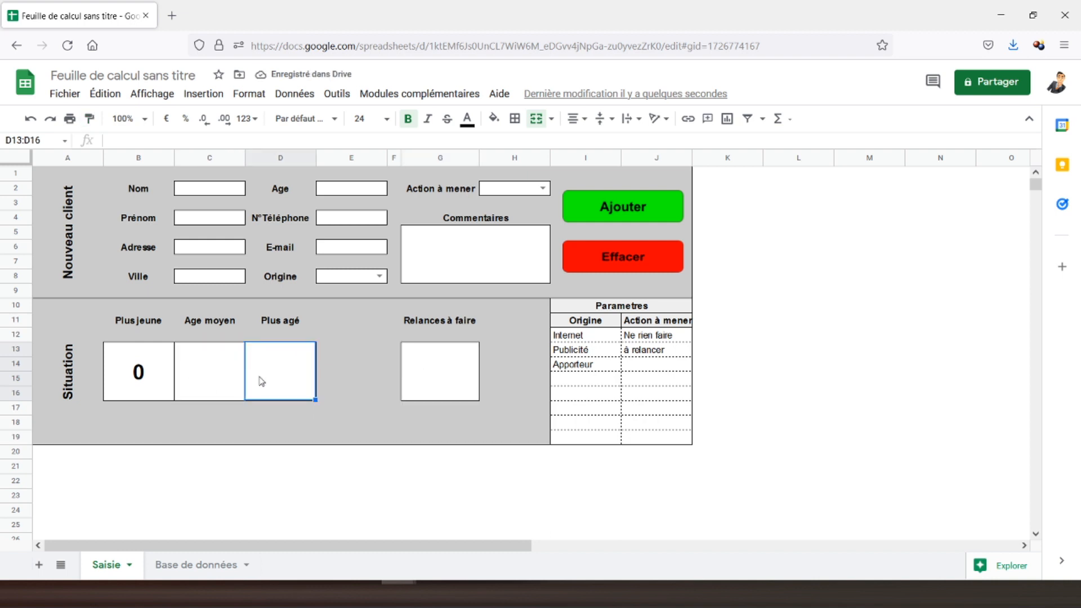
Enter =max('Base de données'!E:E) in the Plus agé box D13.
text(=max)
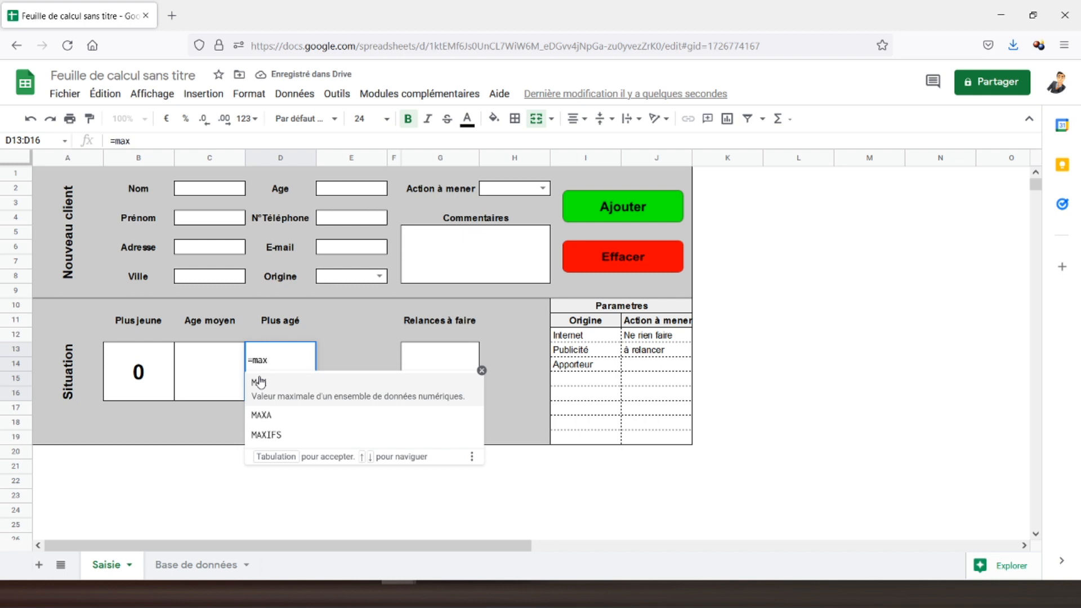
click(260, 382)
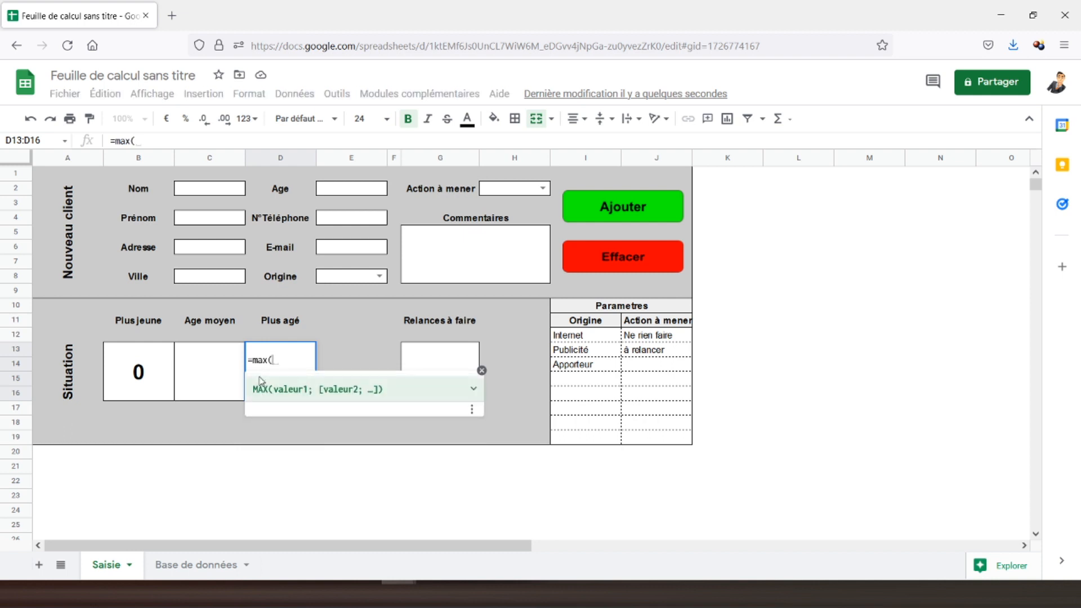
click(204, 565)
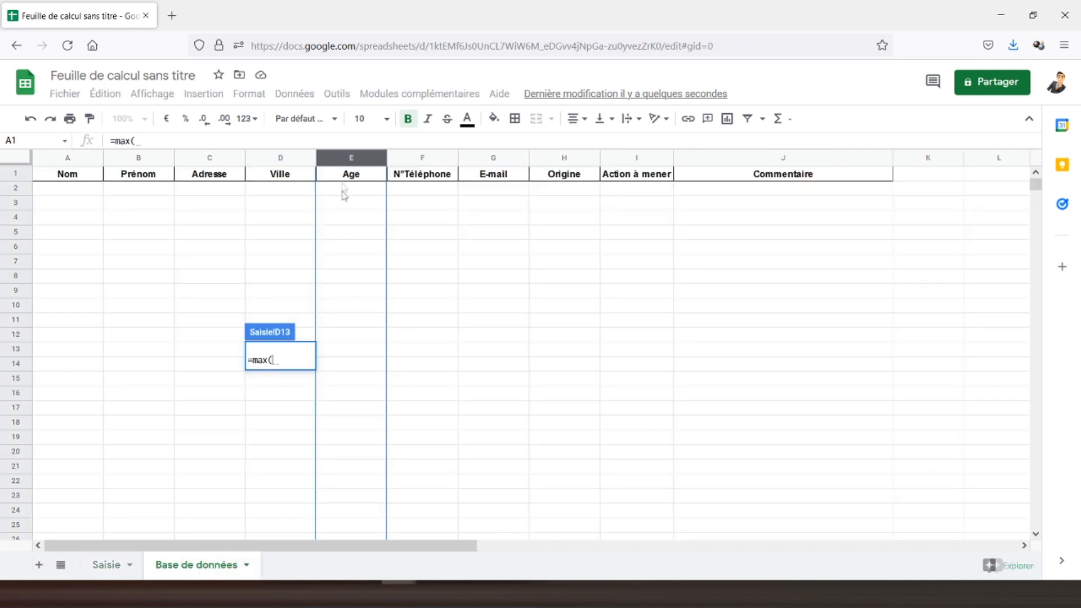
click(347, 159)
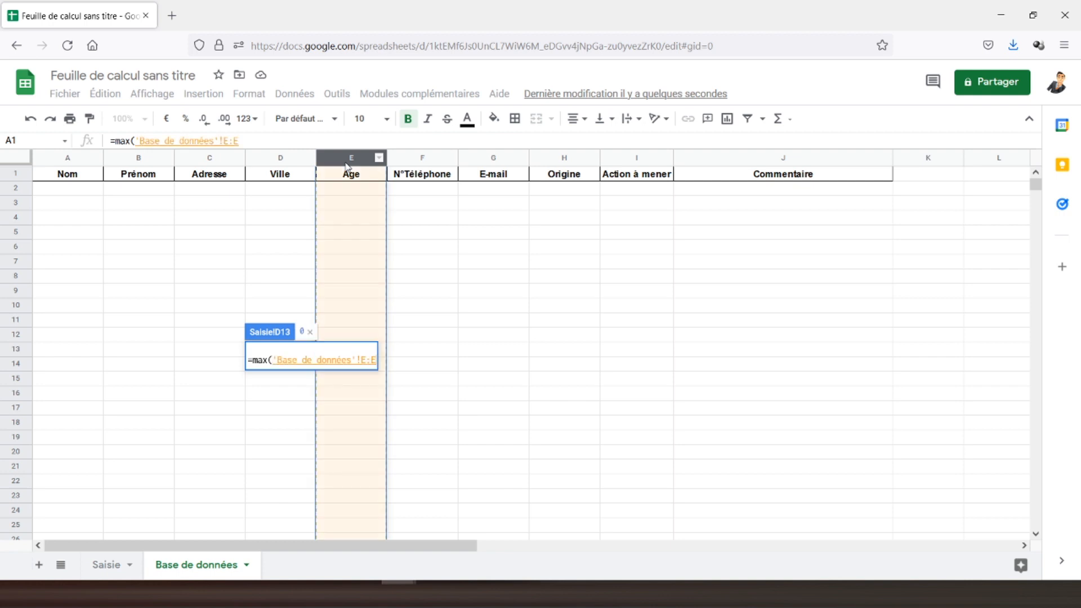
text())
key(Return)
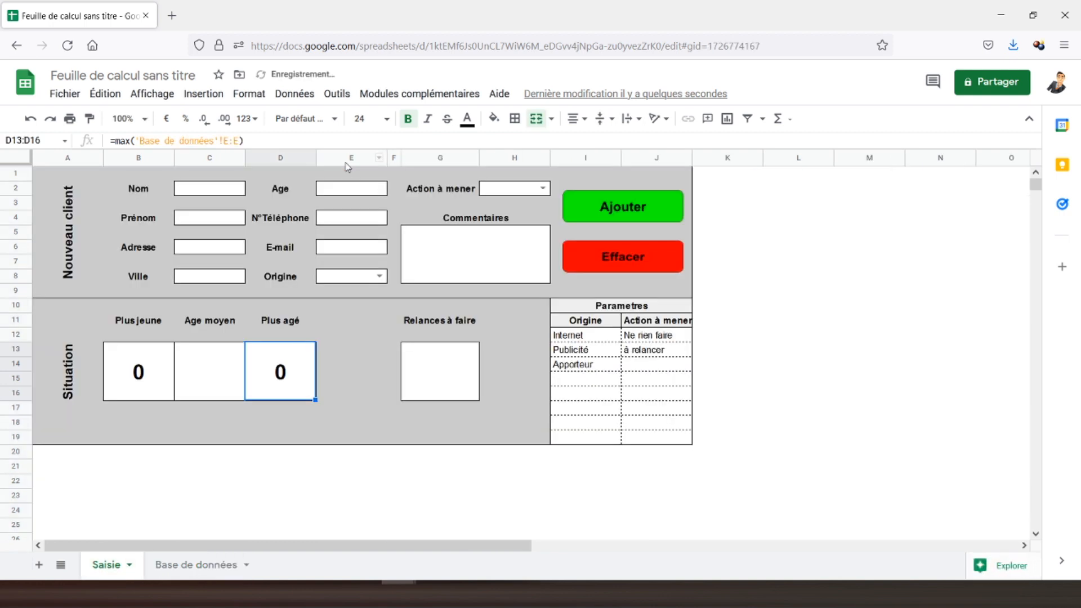
click(221, 369)
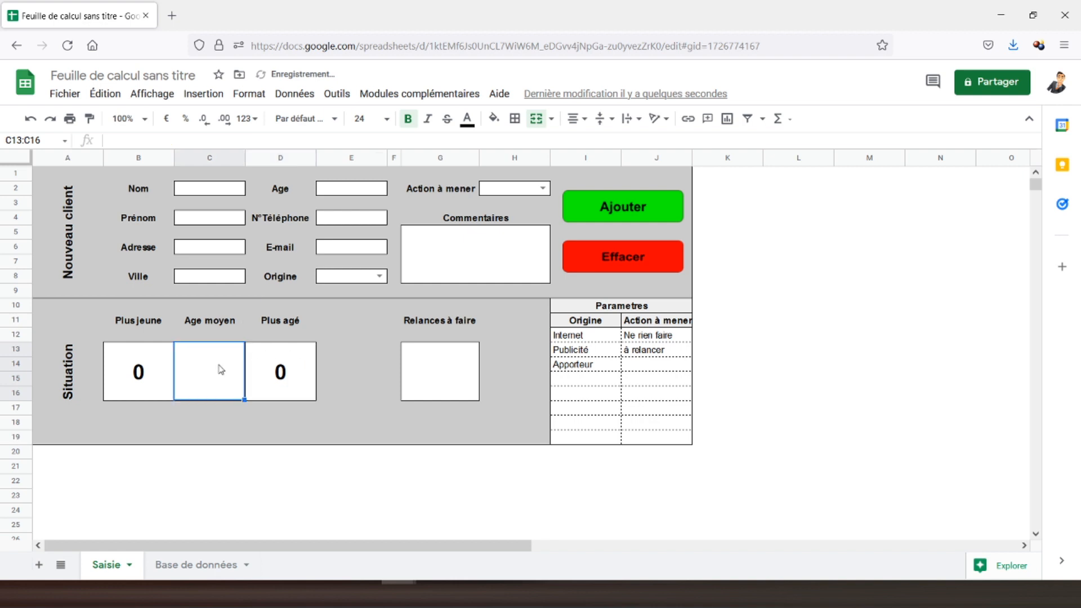
click(270, 372)
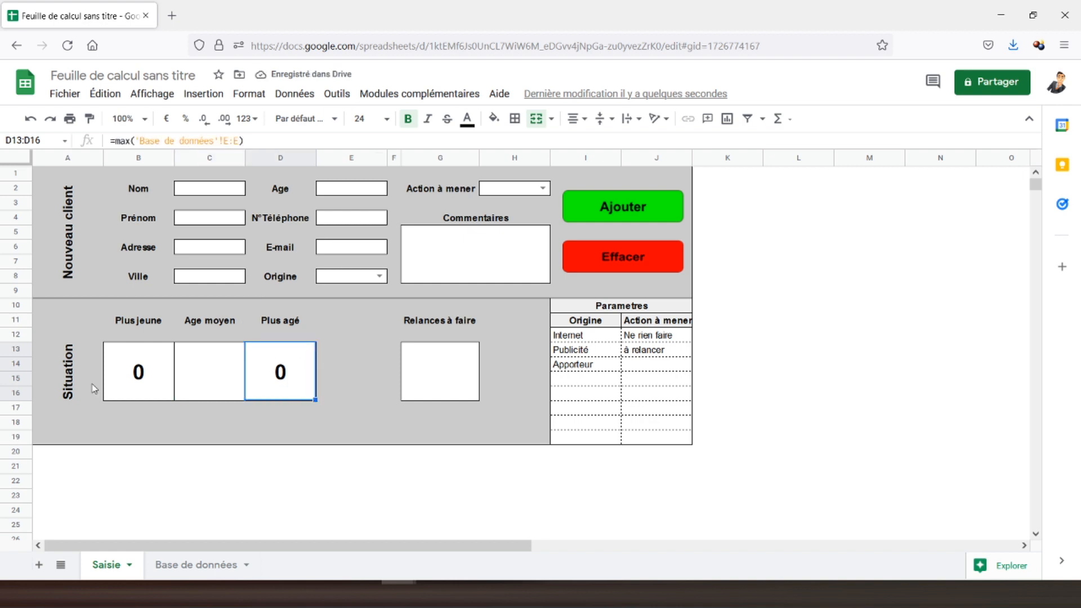
click(122, 380)
click(220, 376)
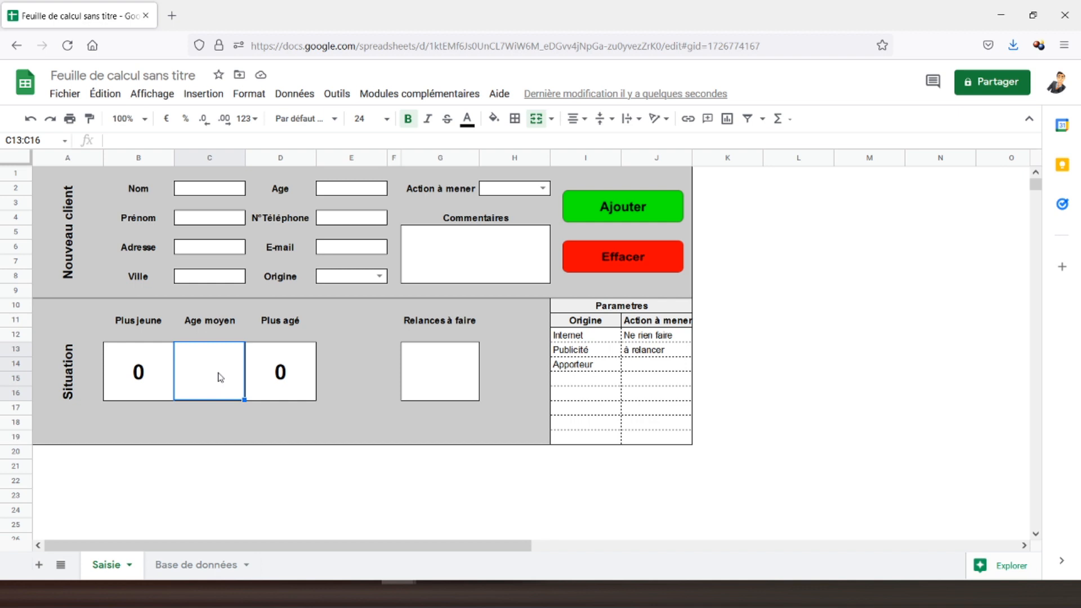
Enter =MOYENNE('Base de données'!E:E) in the Age moyen box C13.
text(=)
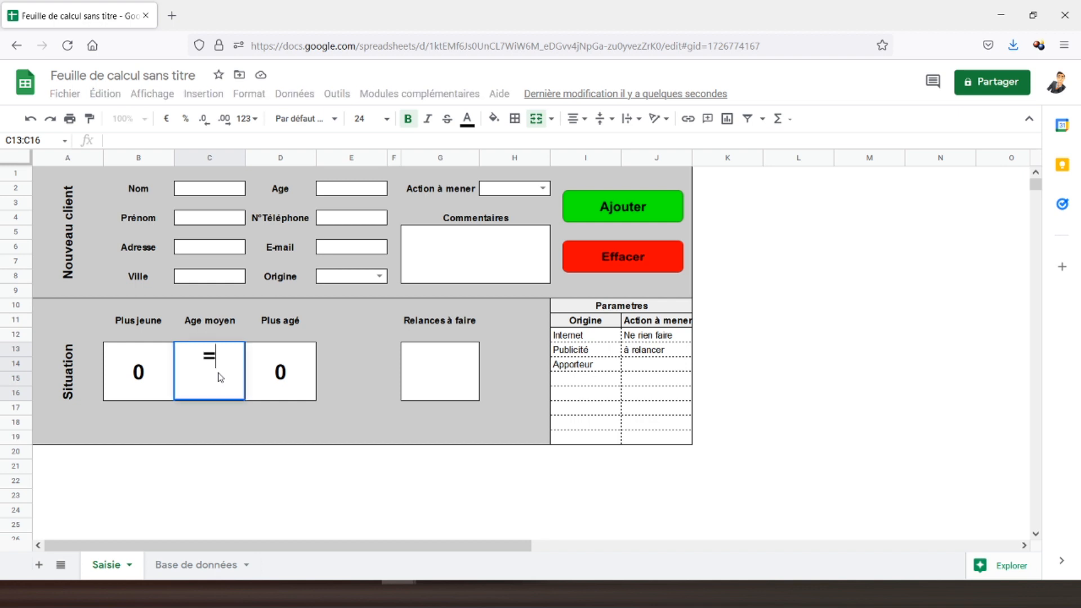
text(moyenne()
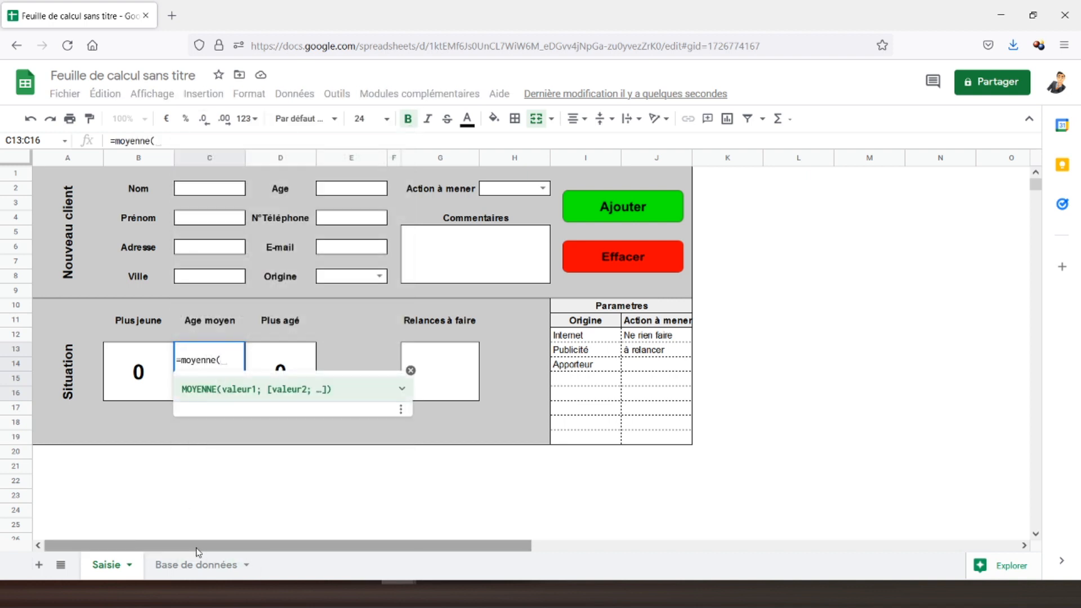
click(187, 566)
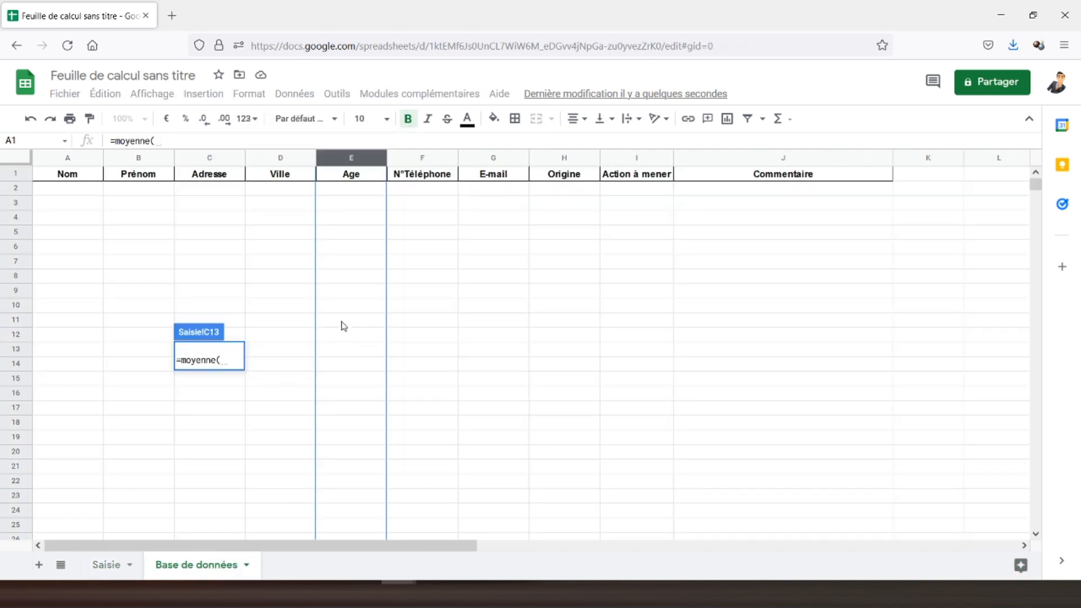
click(351, 162)
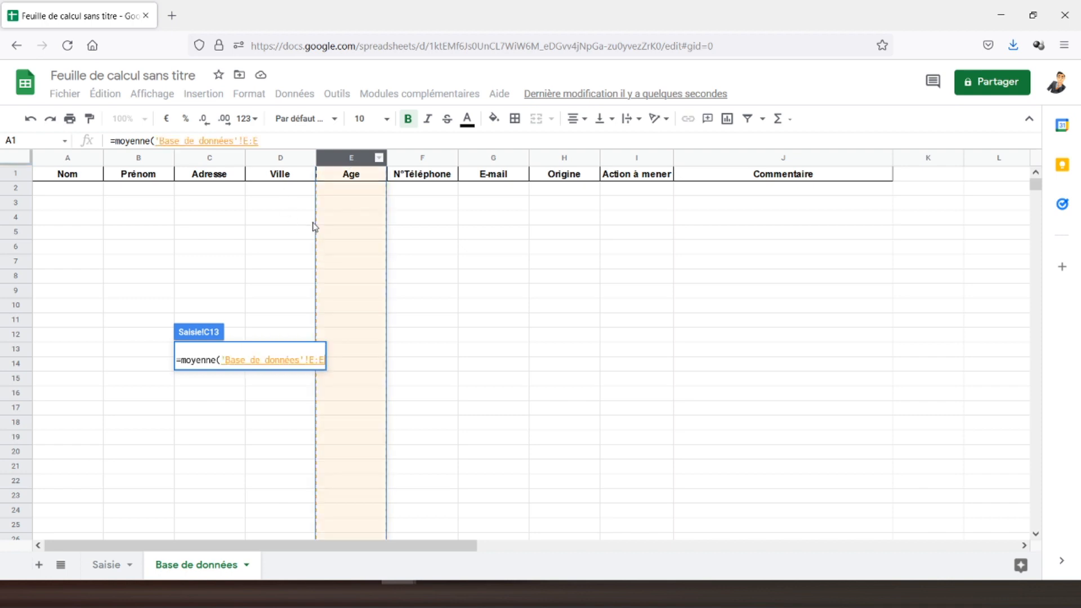
text())
key(Return)
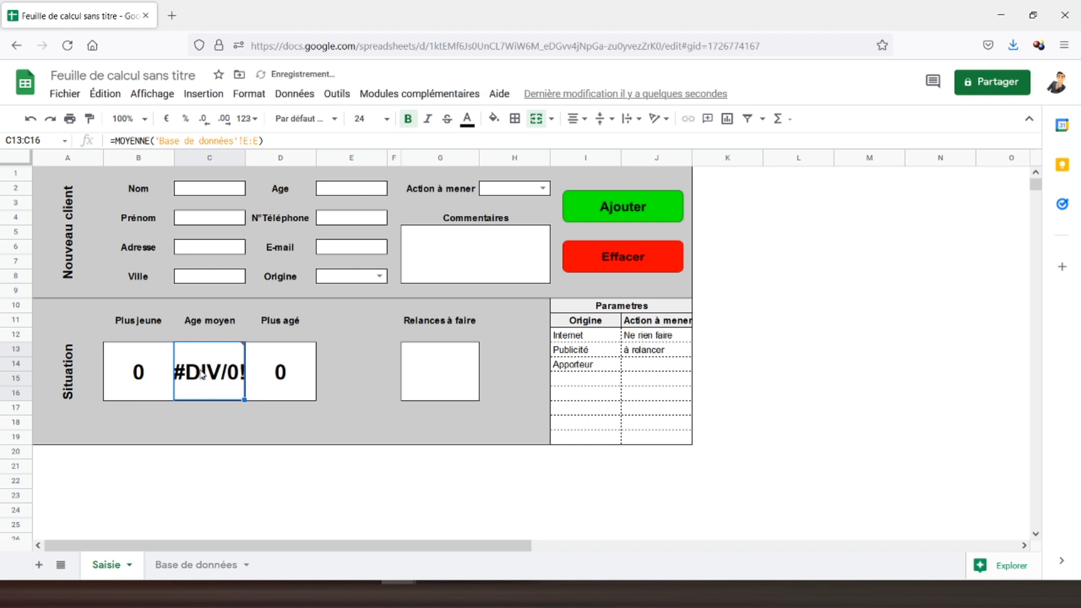
Wrap the average formula as =SIERREUR(MOYENNE('Base de données'!E:E);"") so it stays blank when empty.
mouse_move(202, 375)
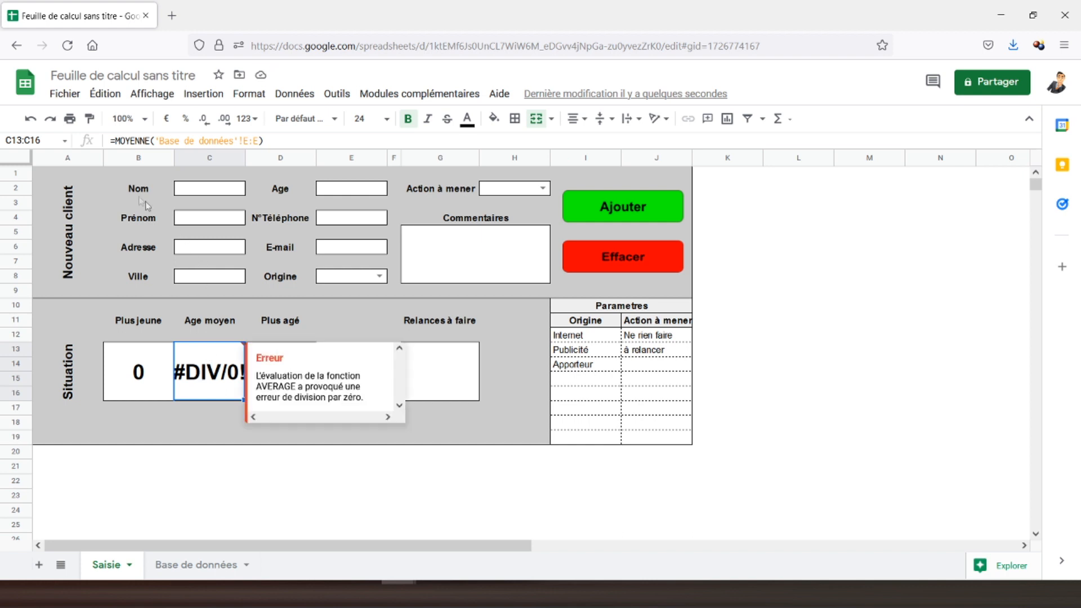
click(116, 141)
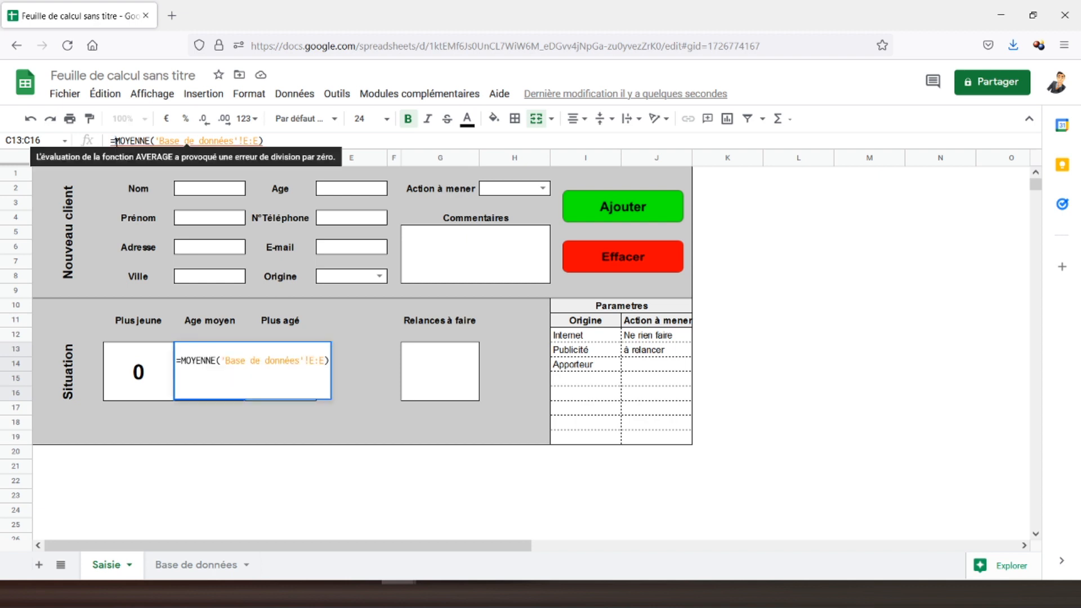
text(sierreu)
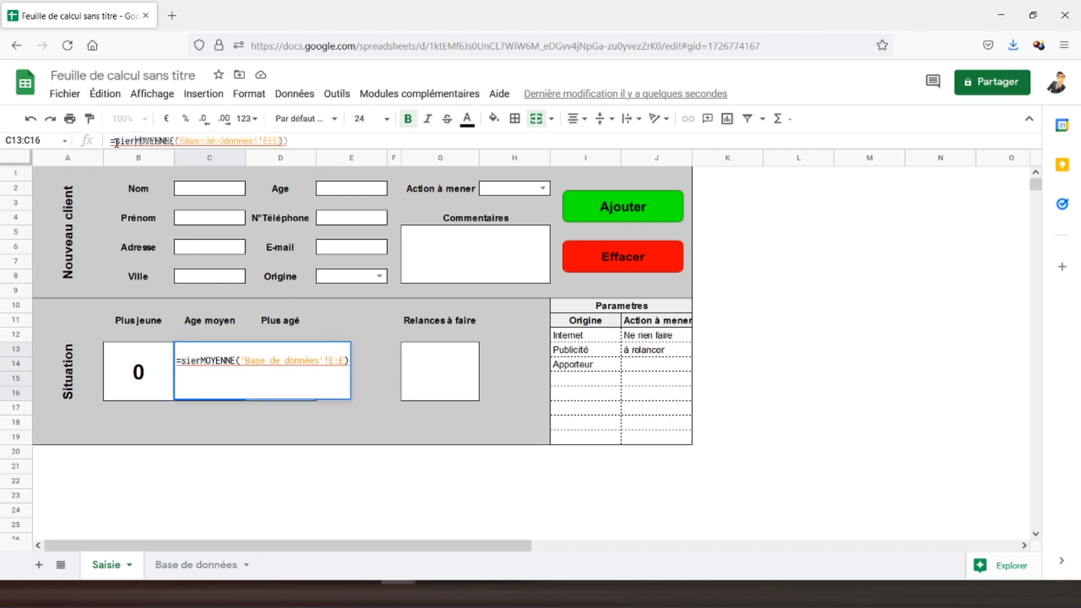
text(r()
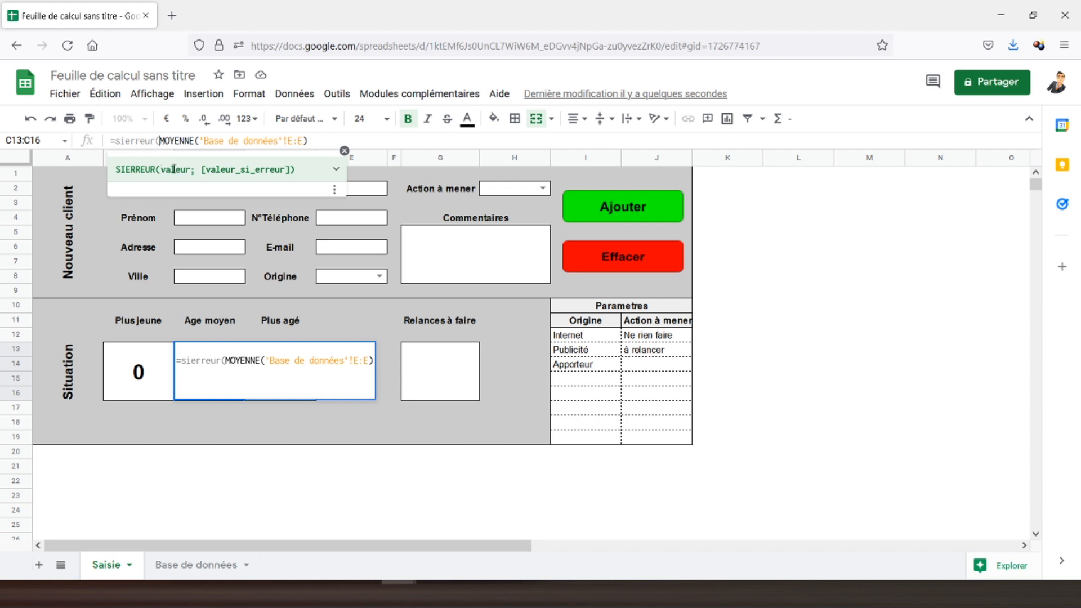
click(317, 140)
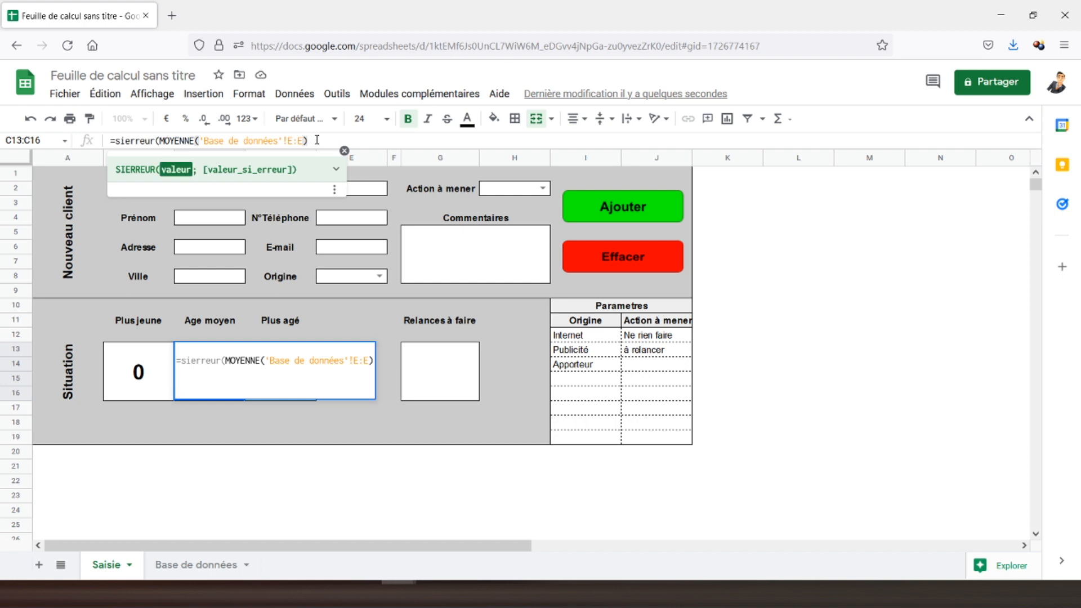
text(;)
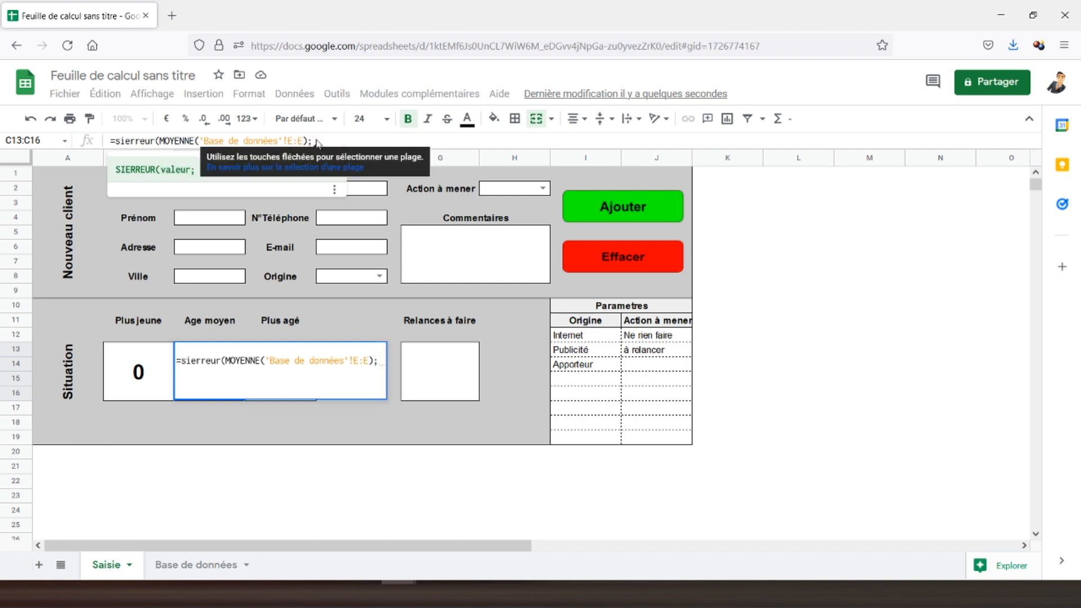
text("")
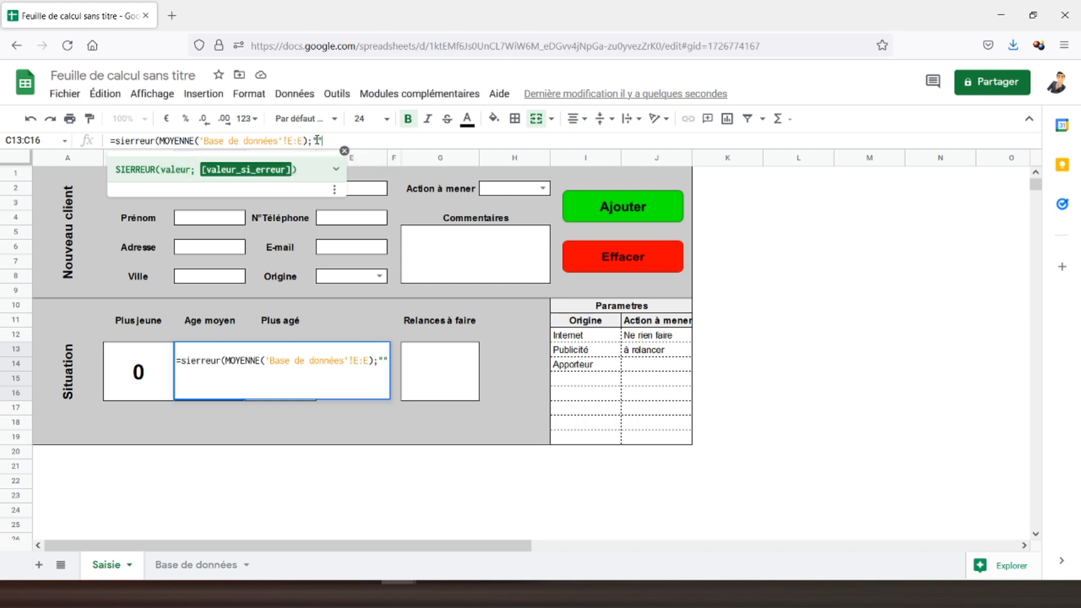
text())
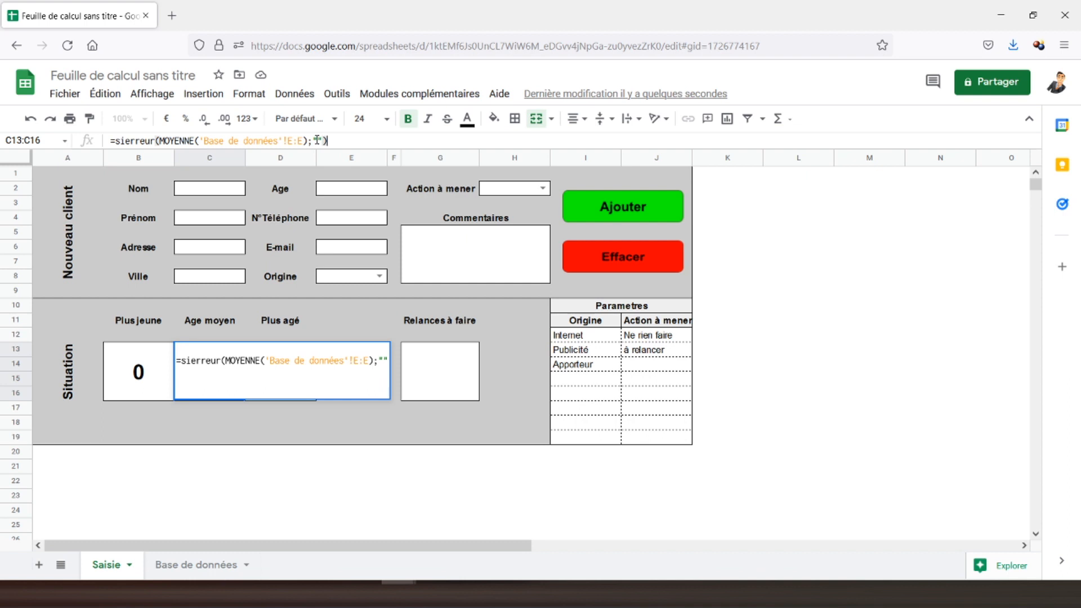
key(Return)
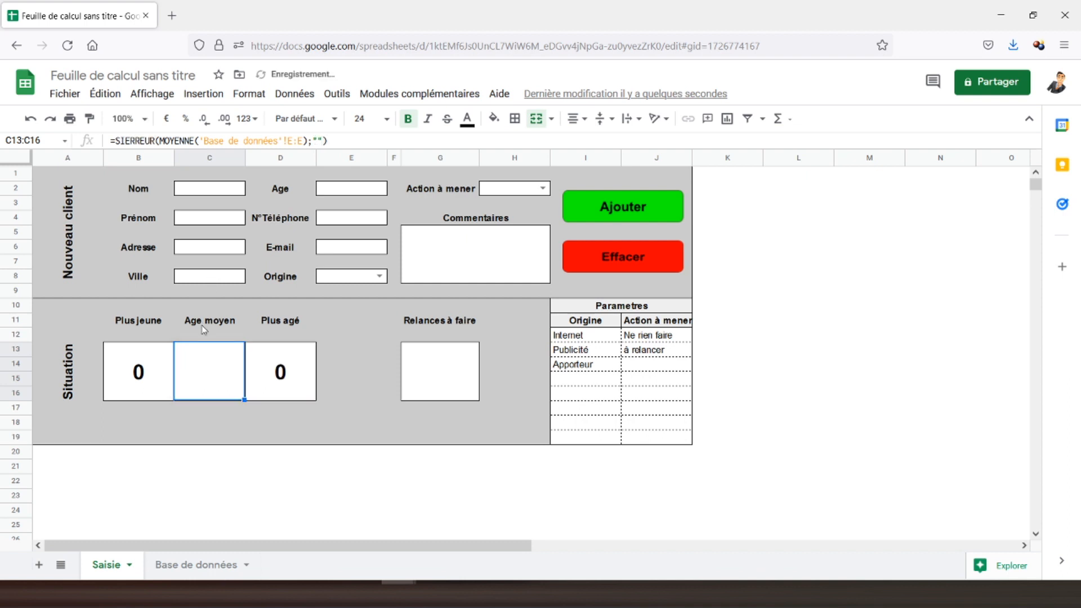
Enter test age 10 in Base de données E2 and check the Saisie summary boxes.
click(197, 569)
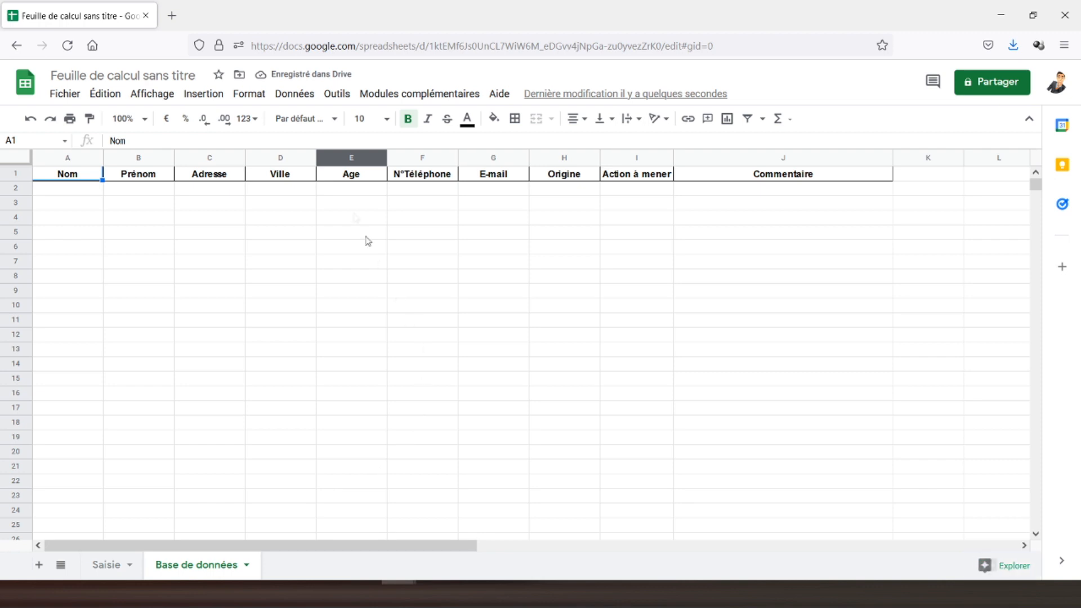
click(359, 190)
text(10)
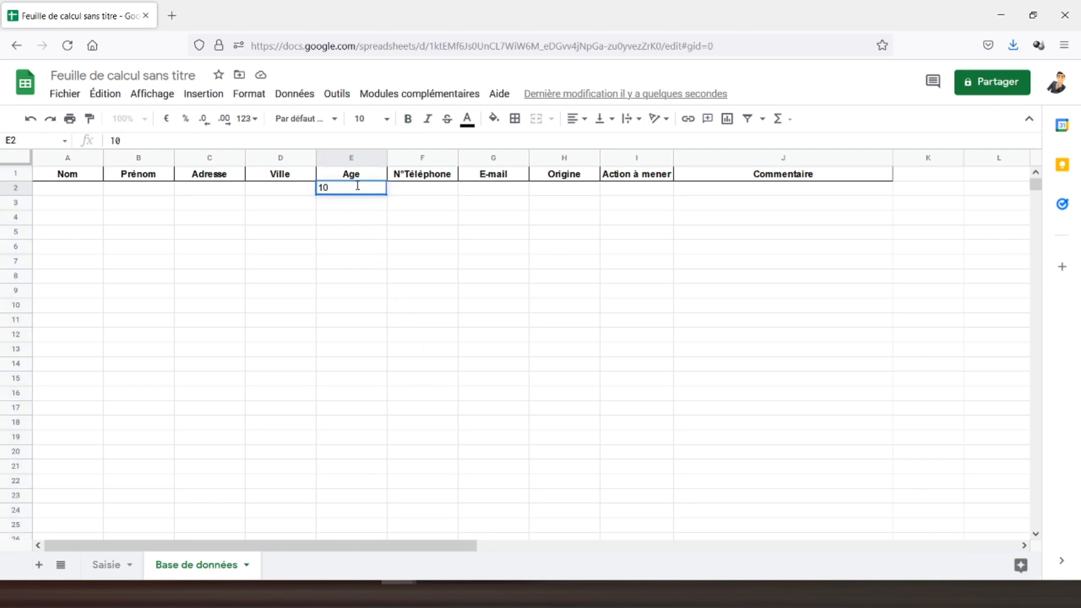
key(Return)
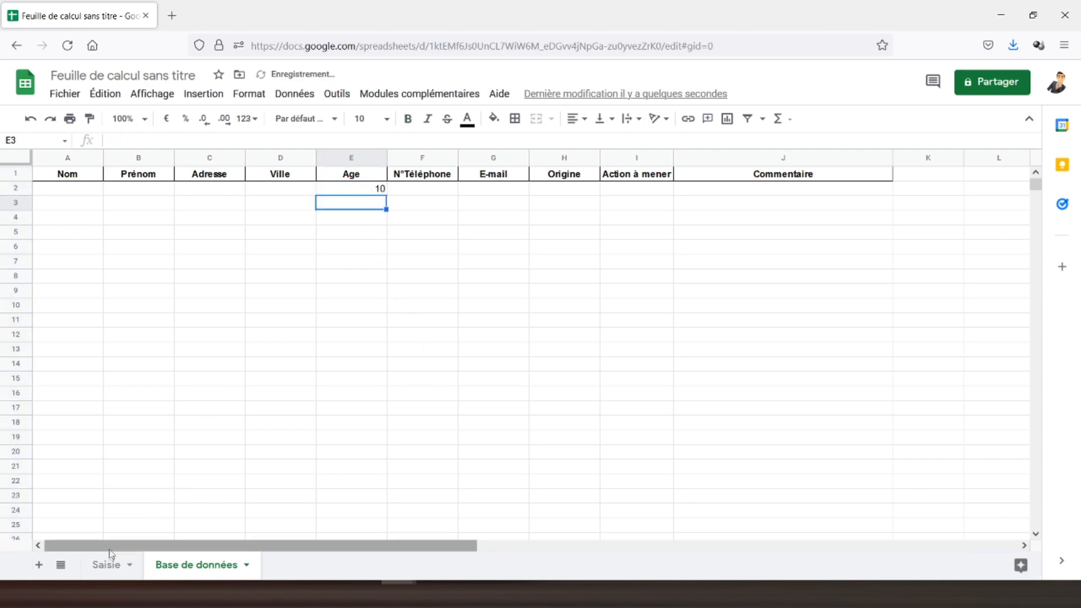
click(109, 570)
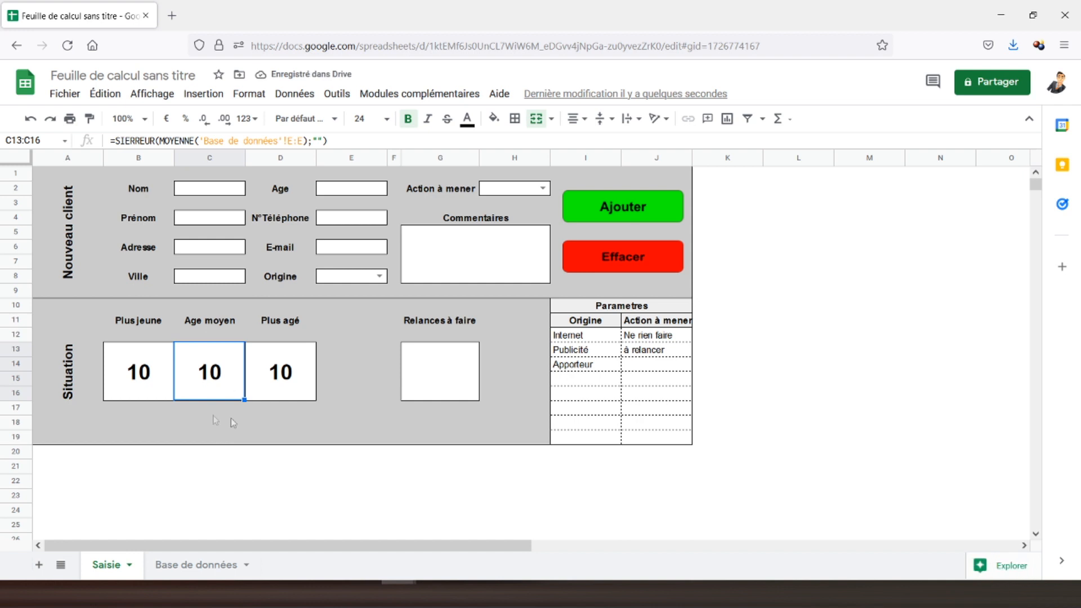
click(146, 389)
click(285, 361)
click(204, 373)
Add test age 30 in E3 and confirm Saisie shows 10, 20 and 30.
click(180, 570)
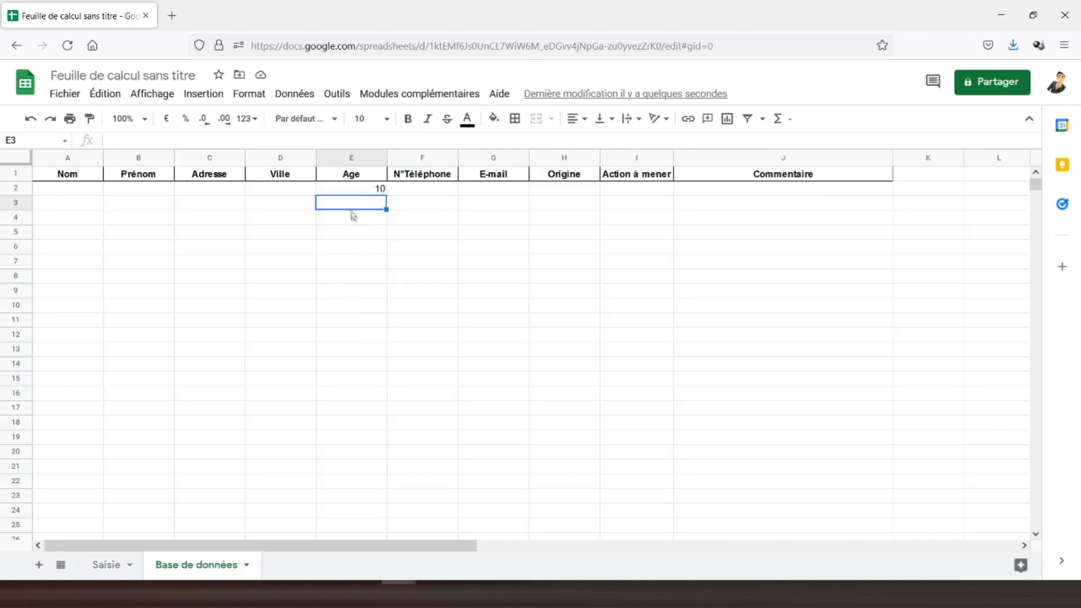
text(30)
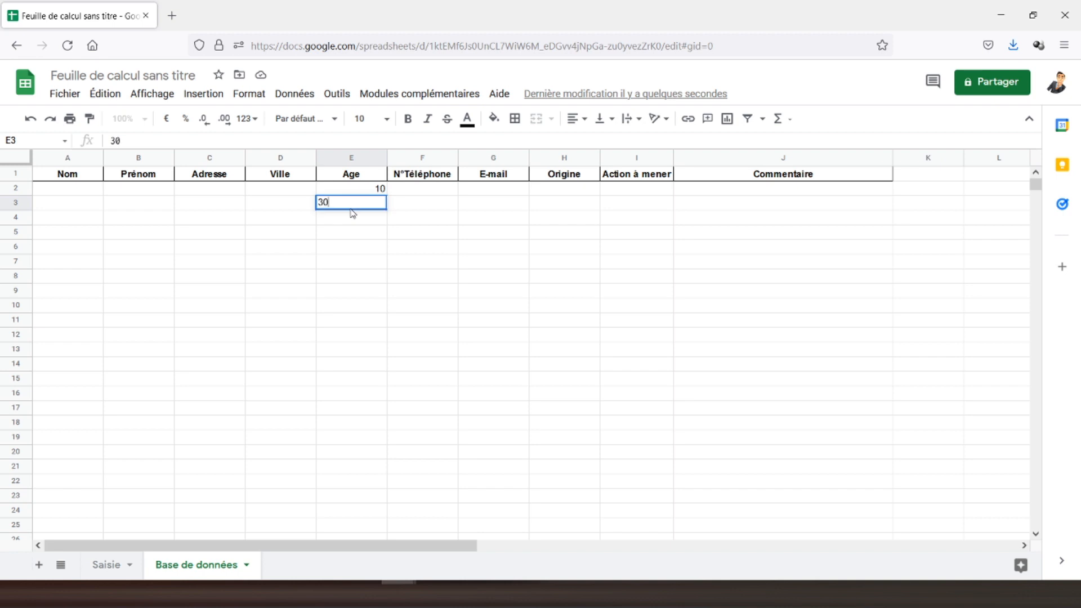
key(Return)
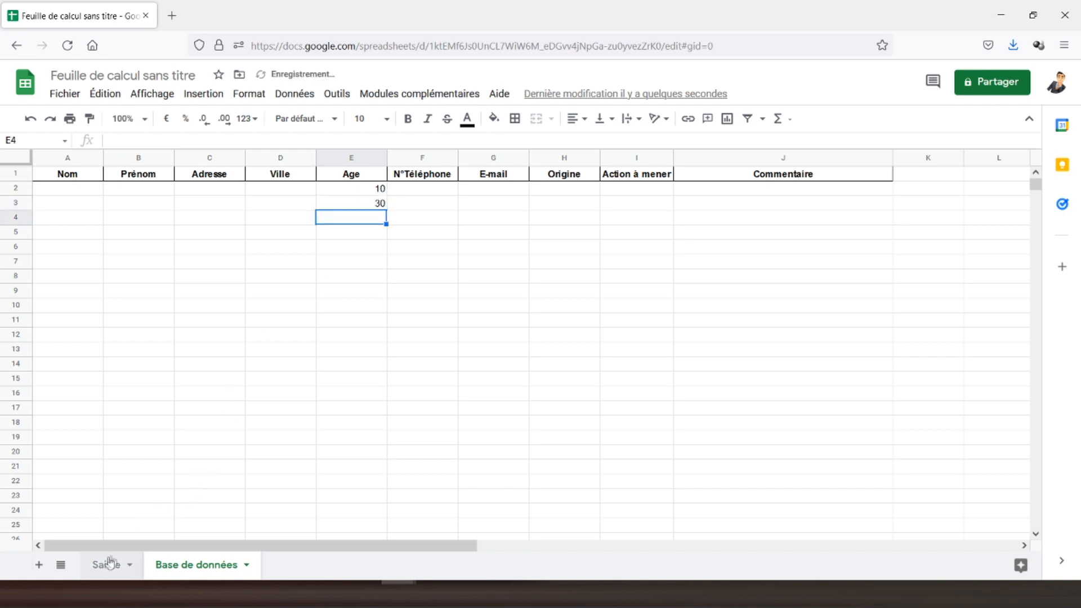
click(107, 565)
click(138, 371)
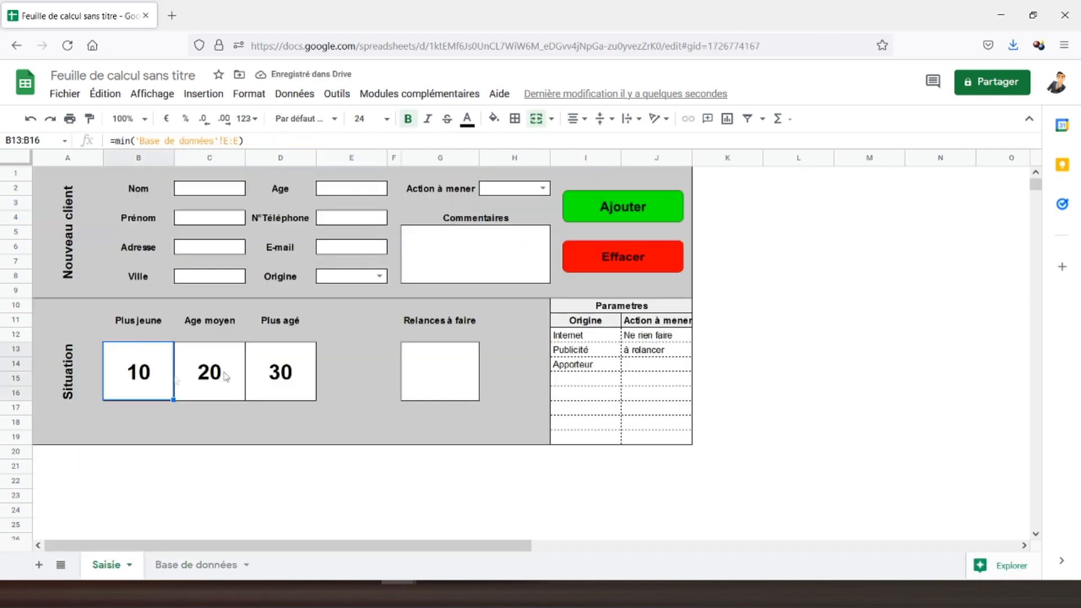
click(273, 368)
click(189, 371)
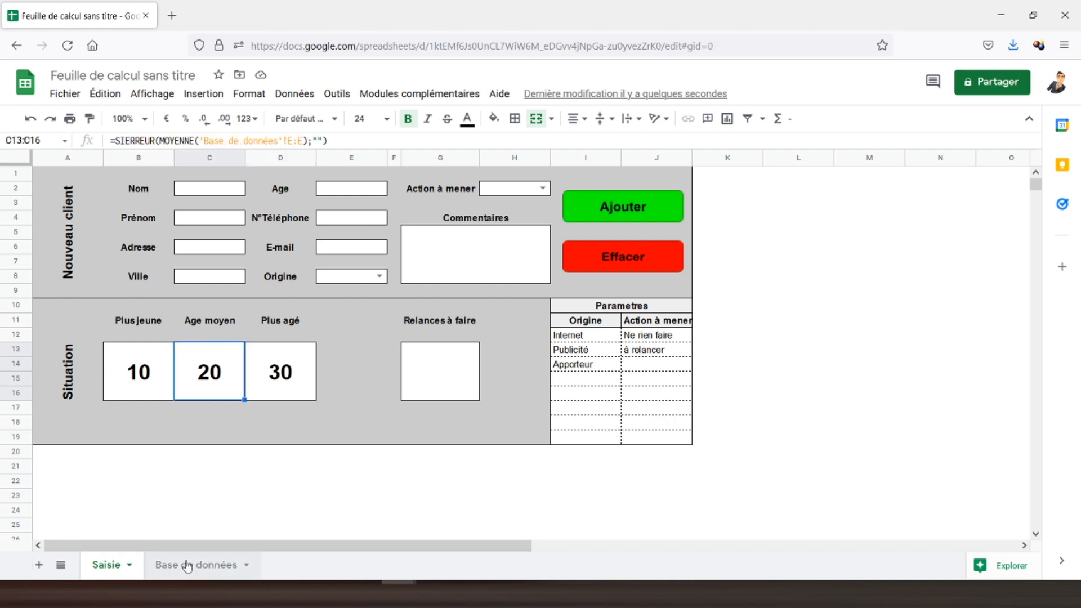
Clear the test ages from Base de données E2:E4.
click(191, 564)
click(363, 189)
drag(364, 189, 365, 219)
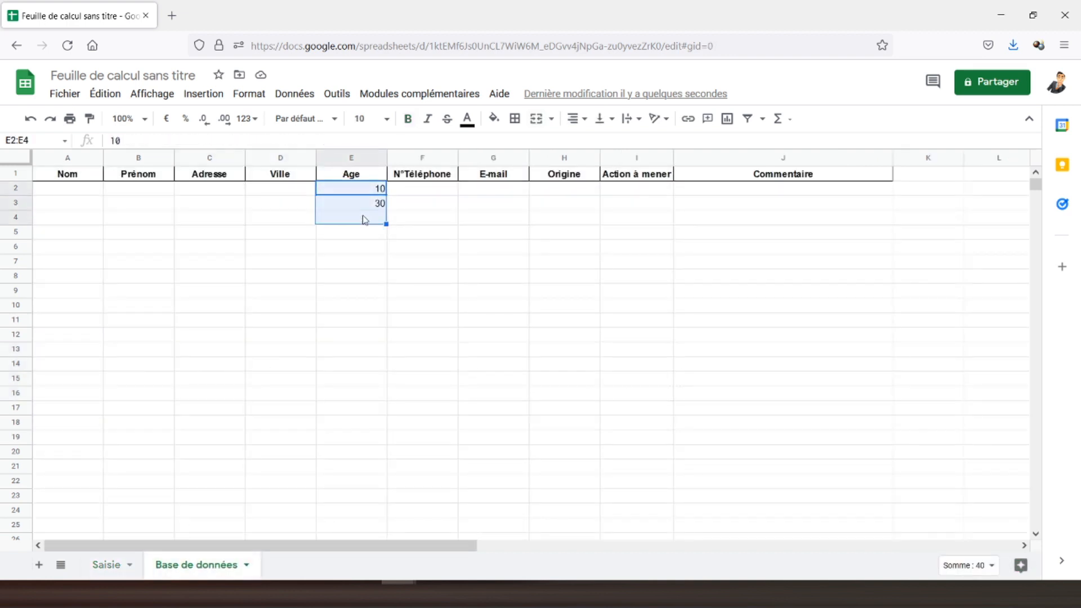
click(104, 564)
Enter =NB.SI('Base de données'!I:I;"à relancer") in the Relances à faire box G13.
click(453, 358)
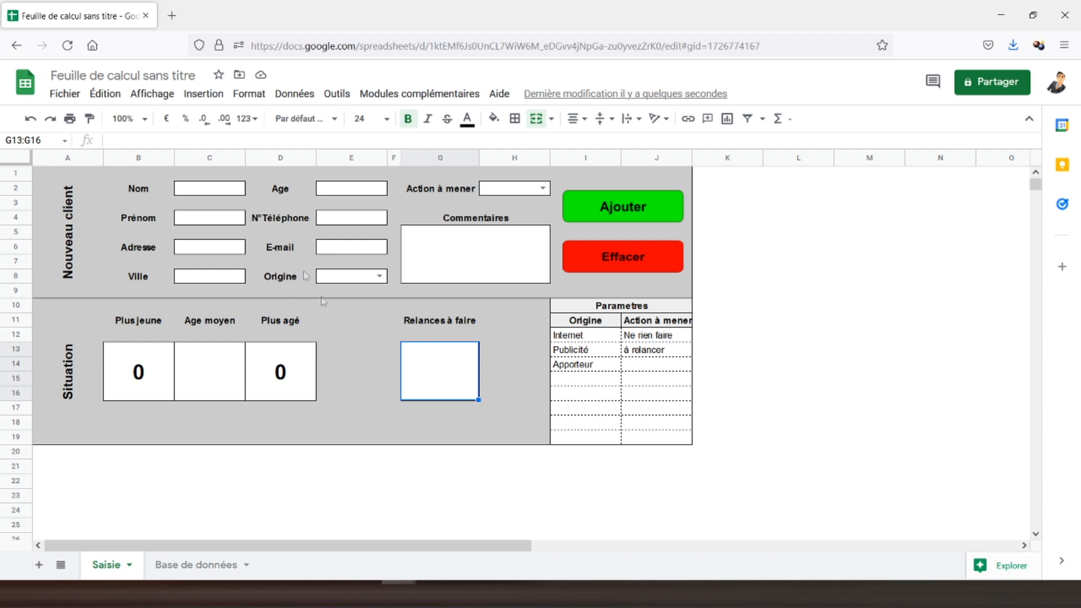
text(=n)
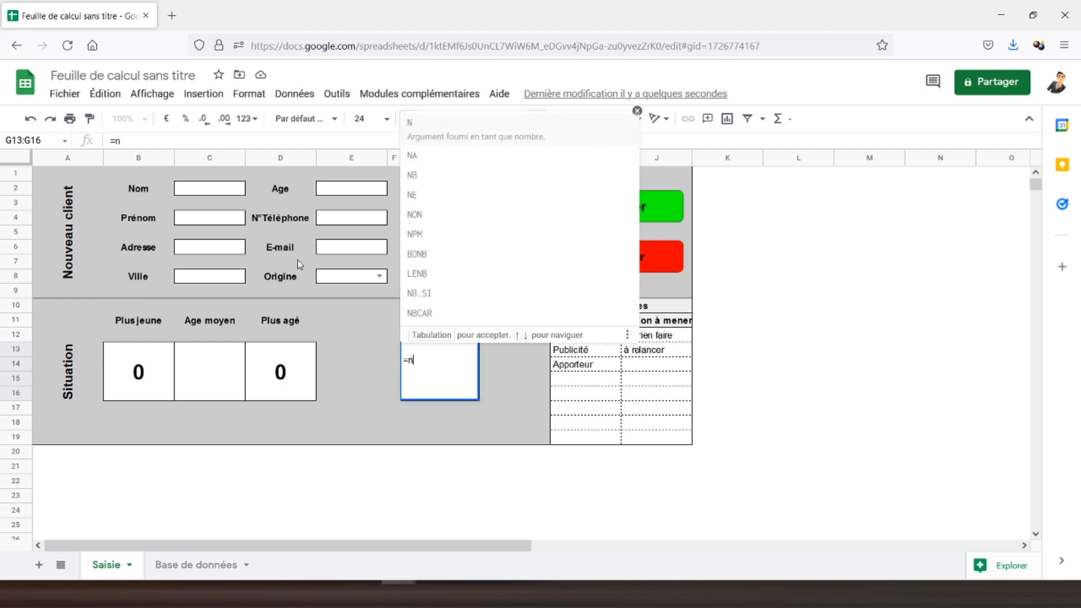
text(b.si()
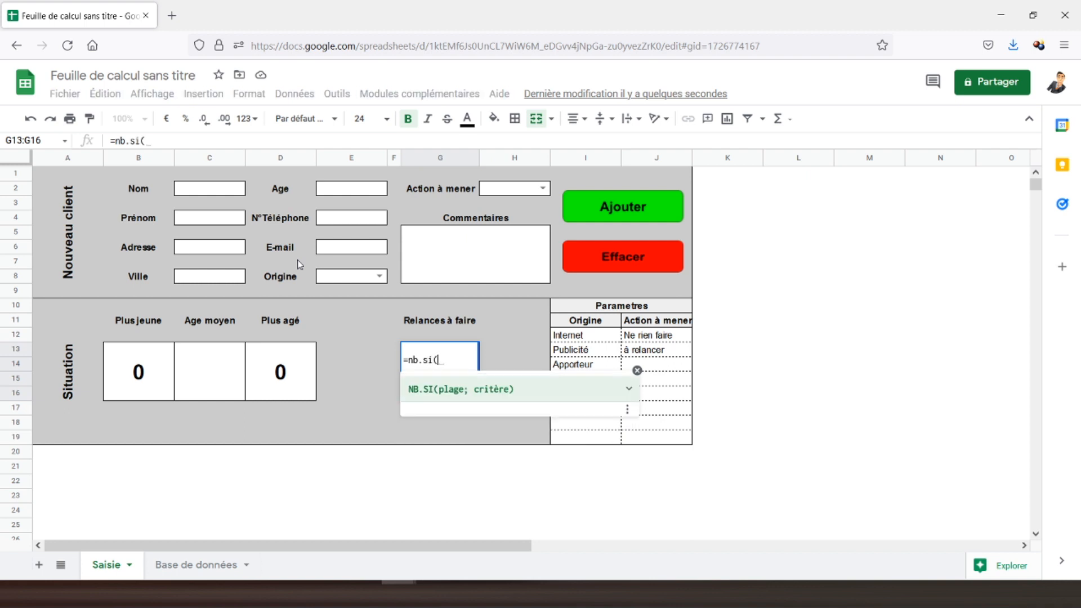
click(187, 564)
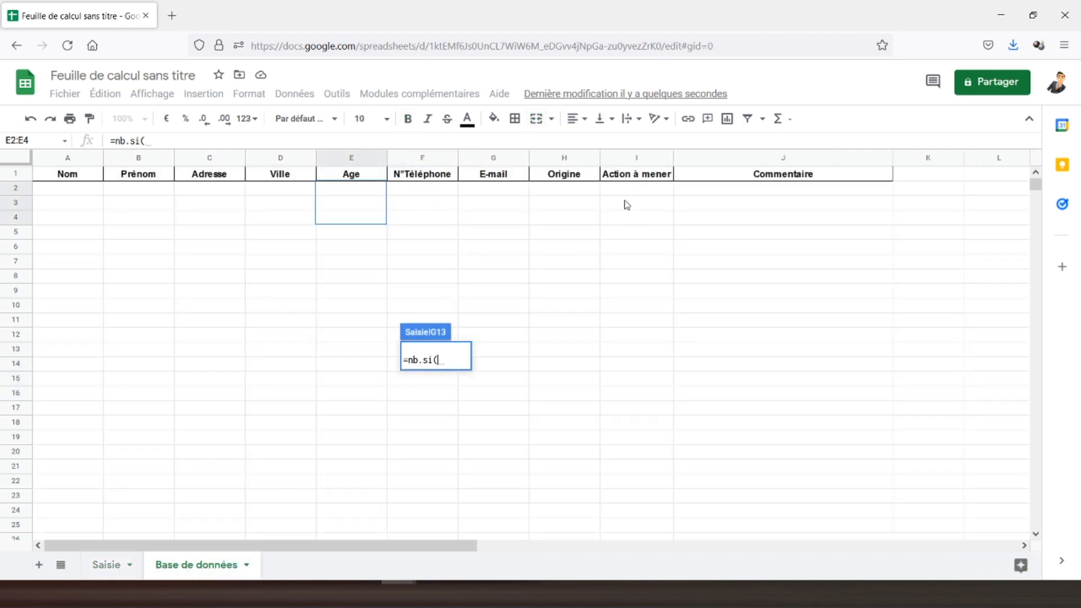
click(629, 165)
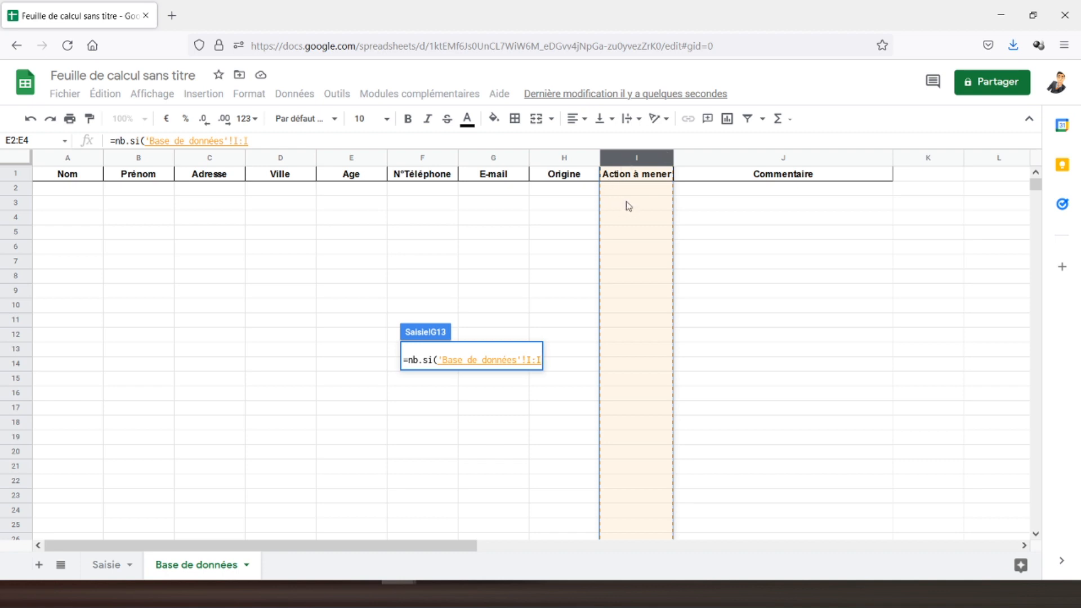
text(;)
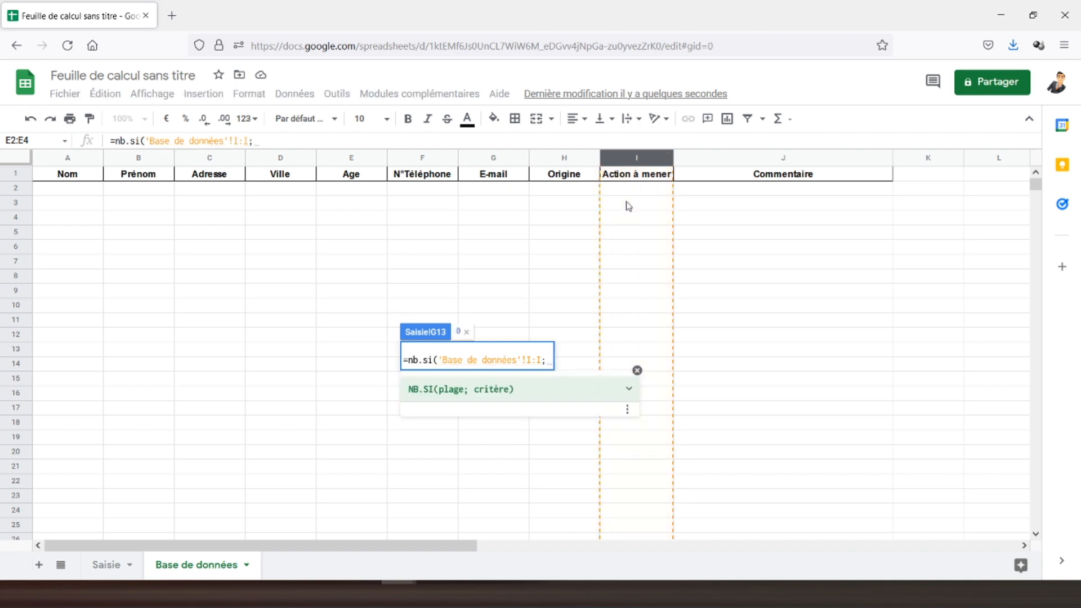
text(")
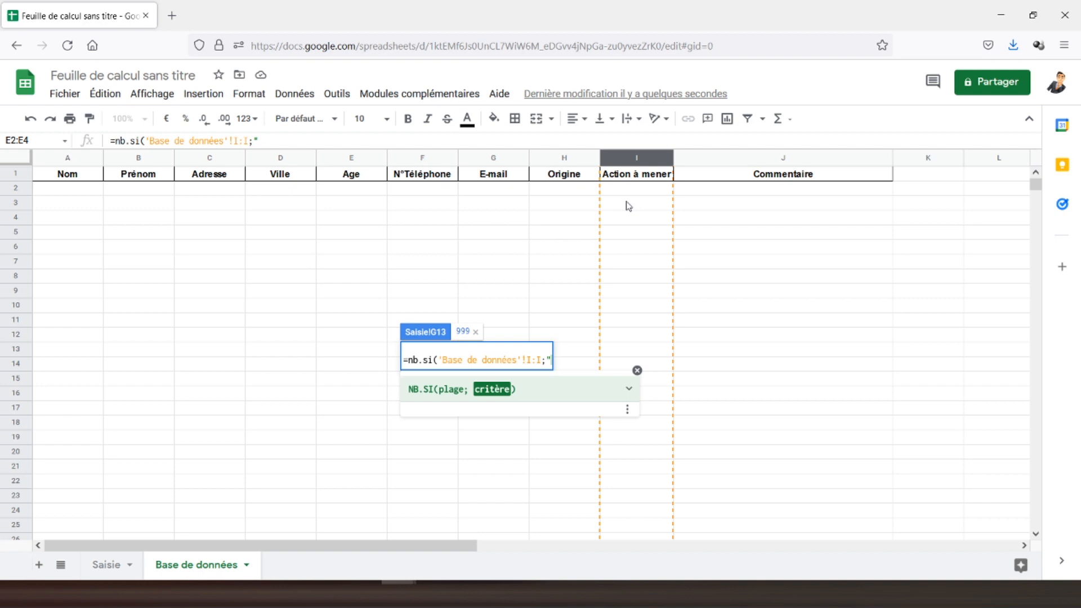
text(à relan)
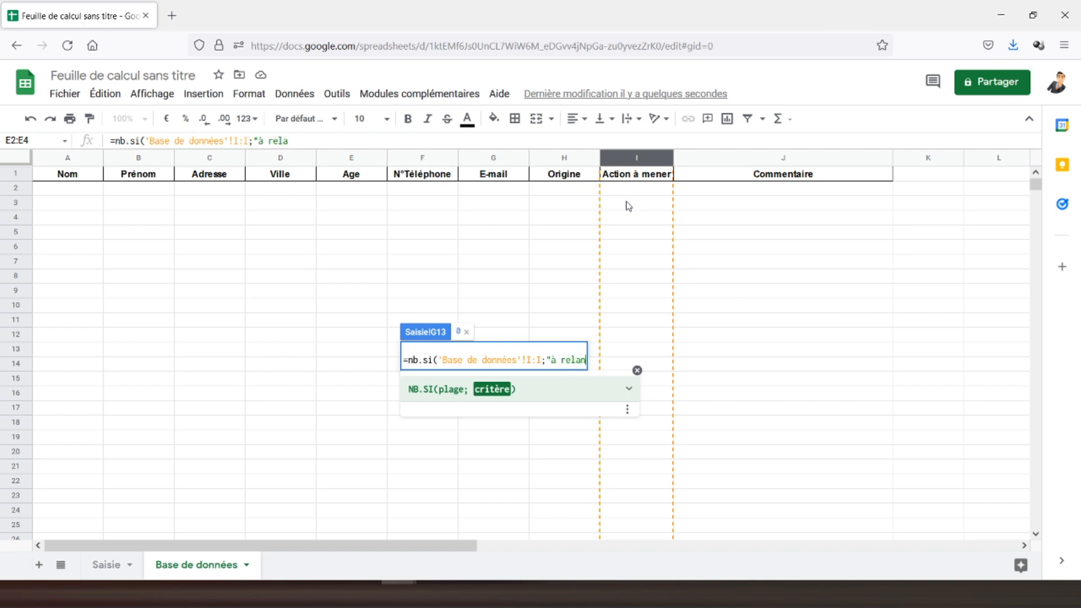
text(cer")
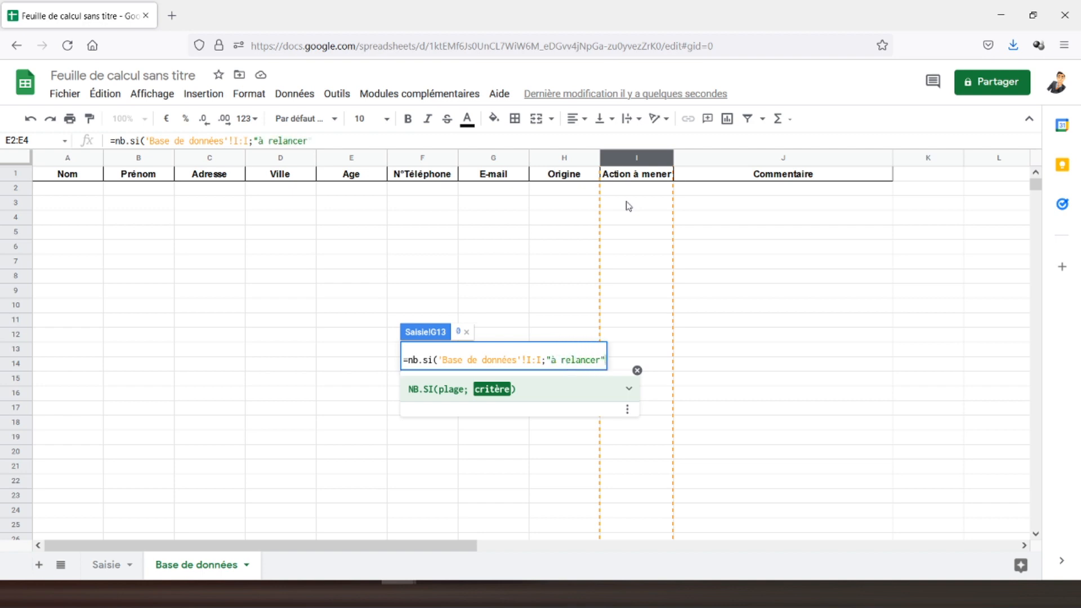
text())
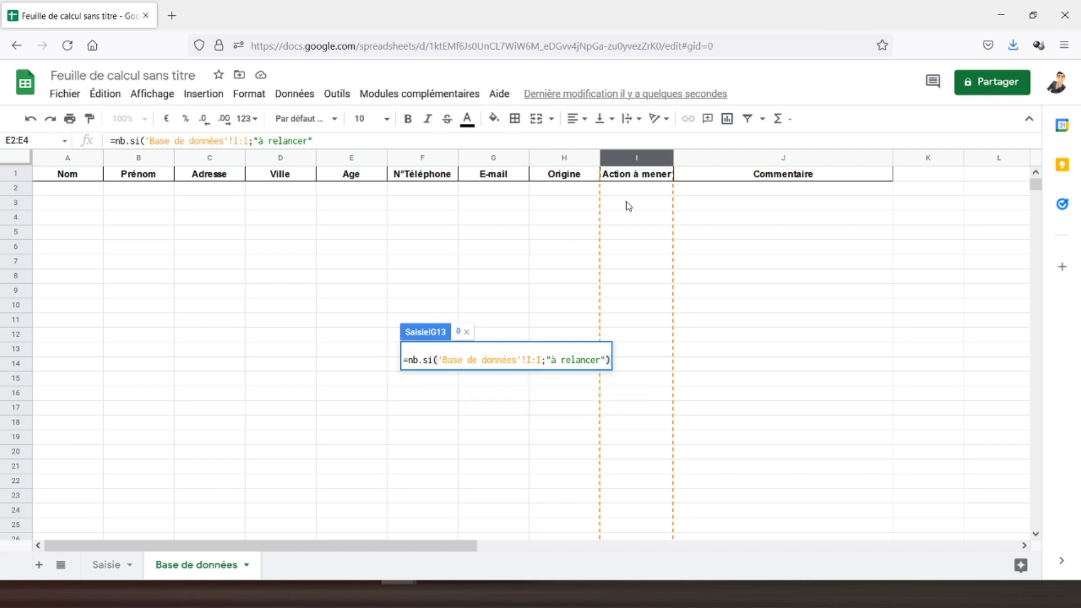
text())
key(BackSpace)
key(Return)
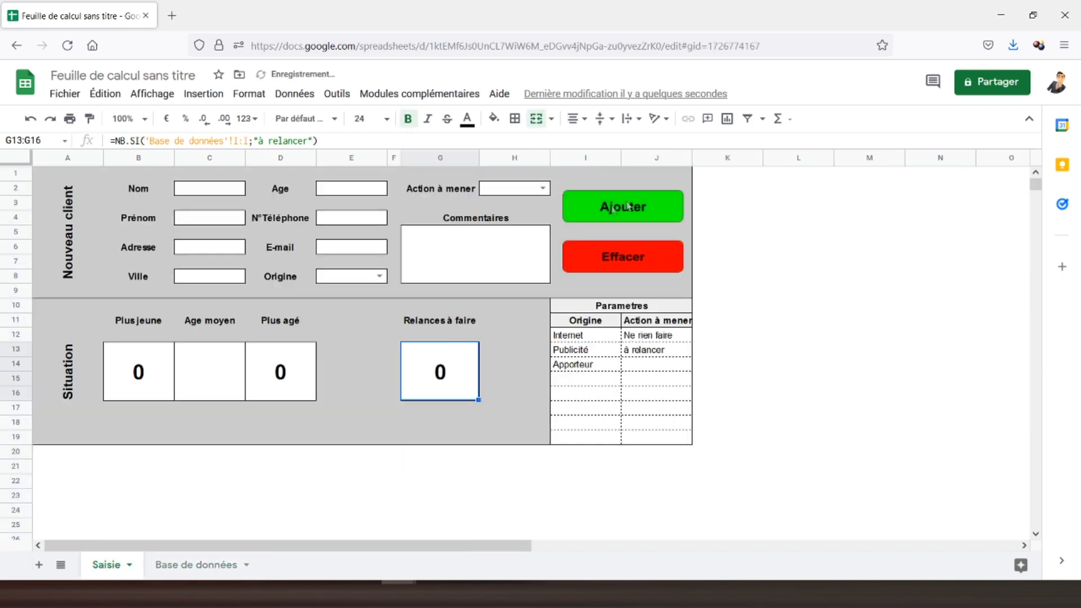
click(198, 564)
Paste à relancer from J13 into Base de données I2 and check Relances à faire counts 1.
click(622, 179)
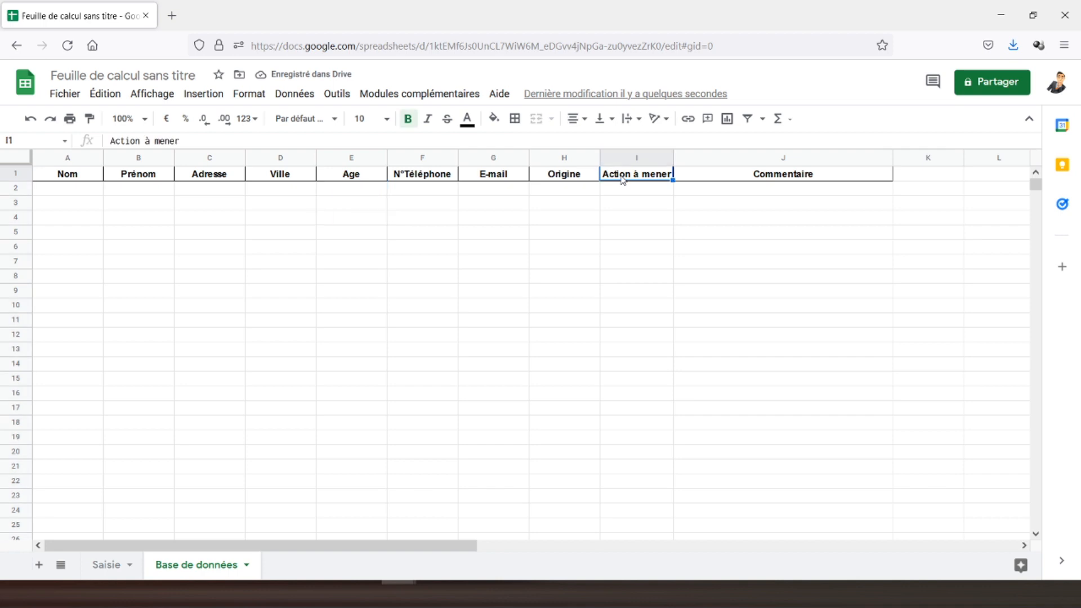
click(639, 189)
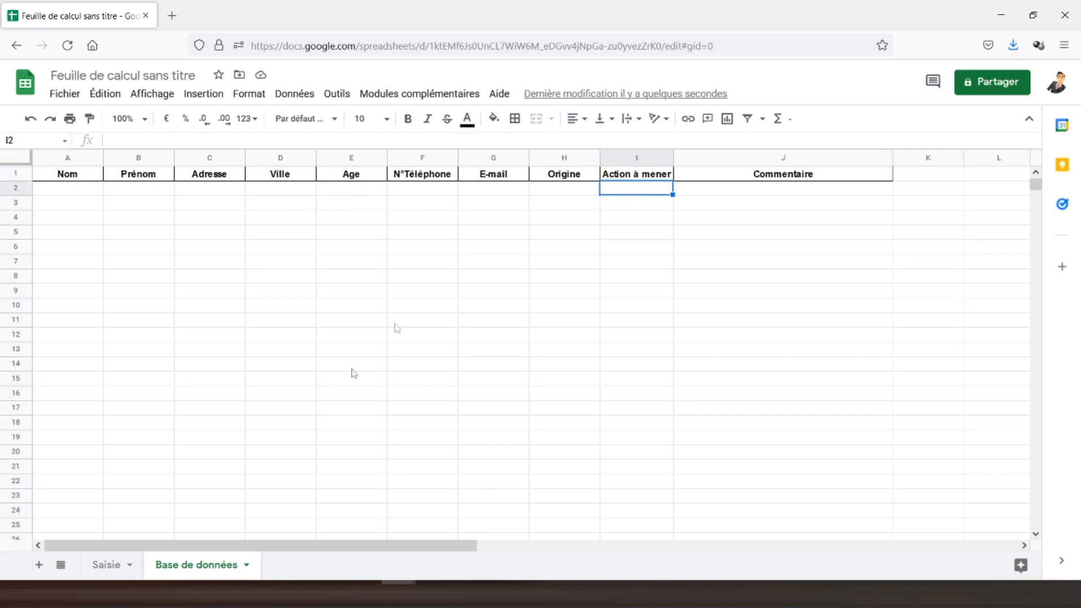
click(100, 569)
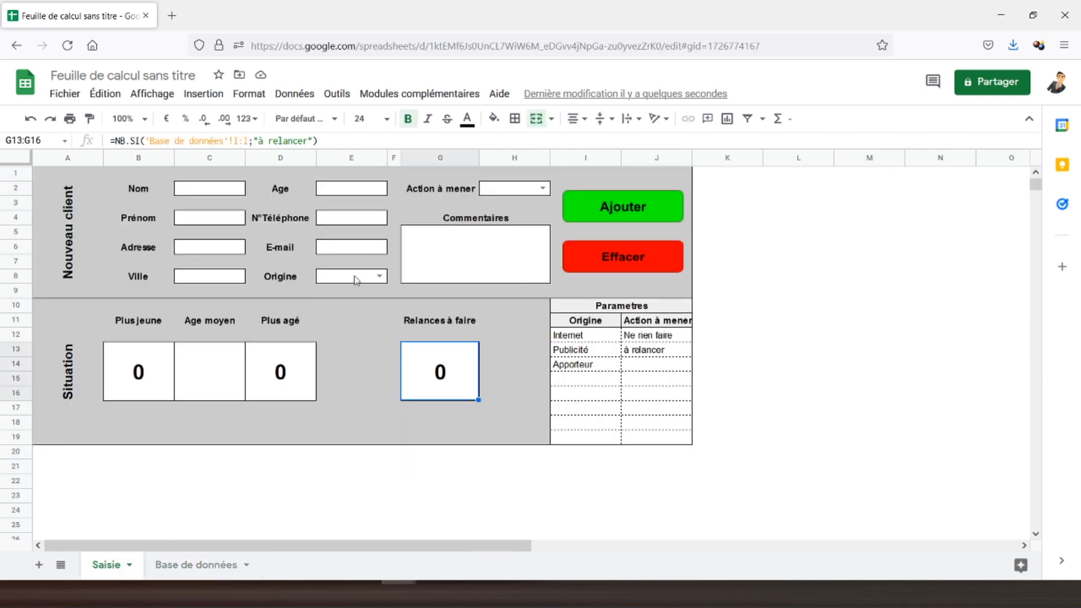
click(648, 352)
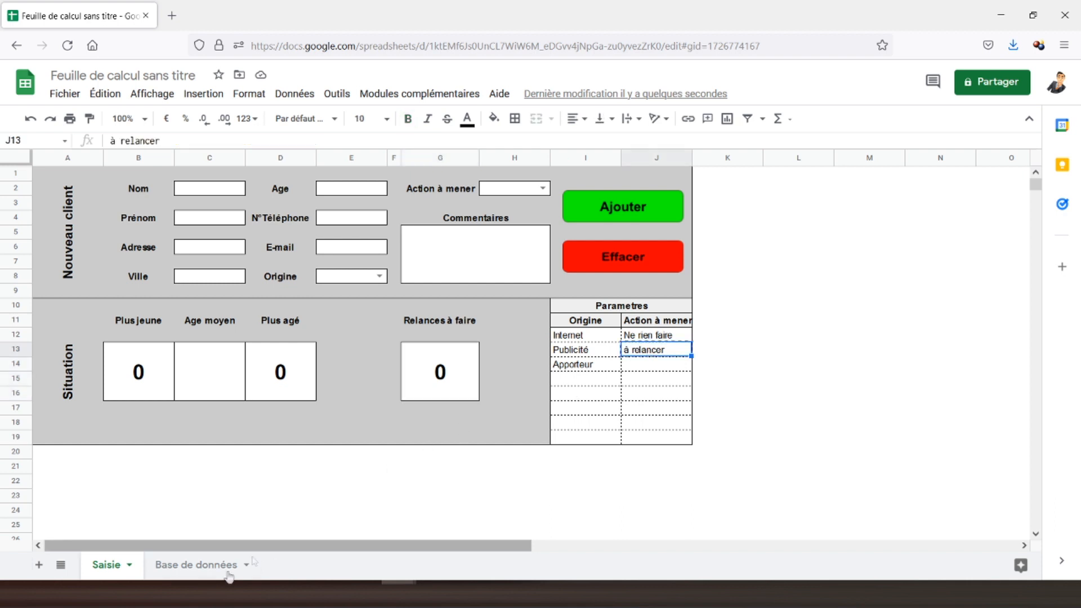
click(193, 566)
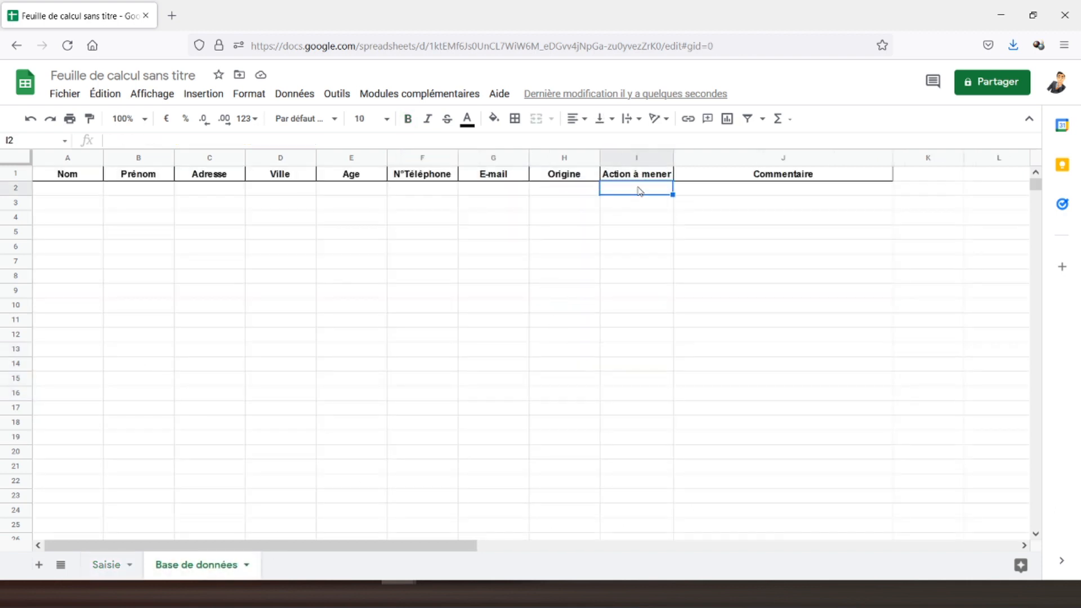
text(à relancer)
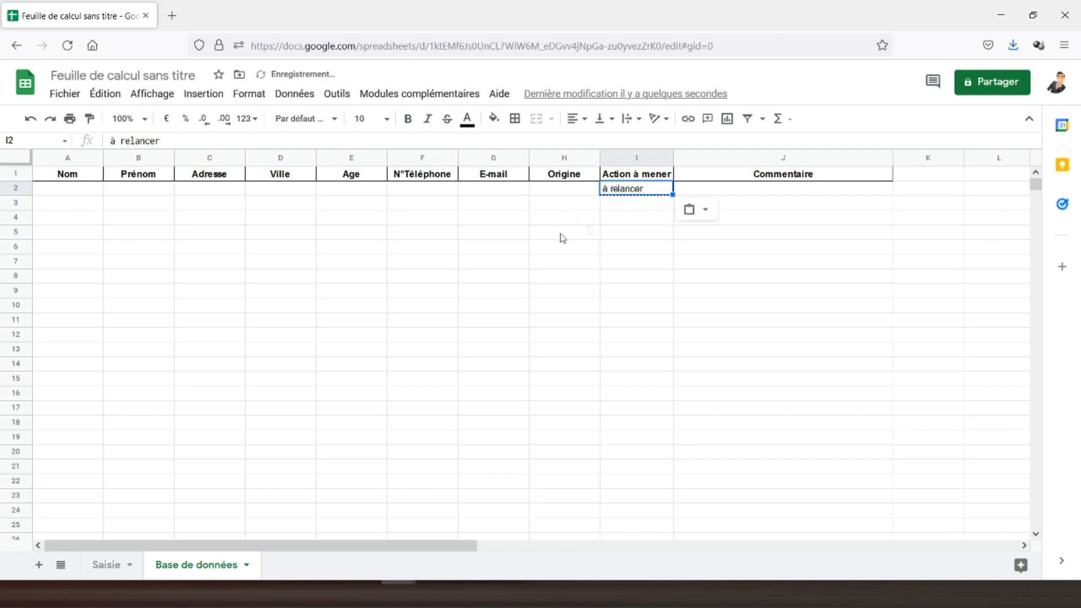
click(107, 564)
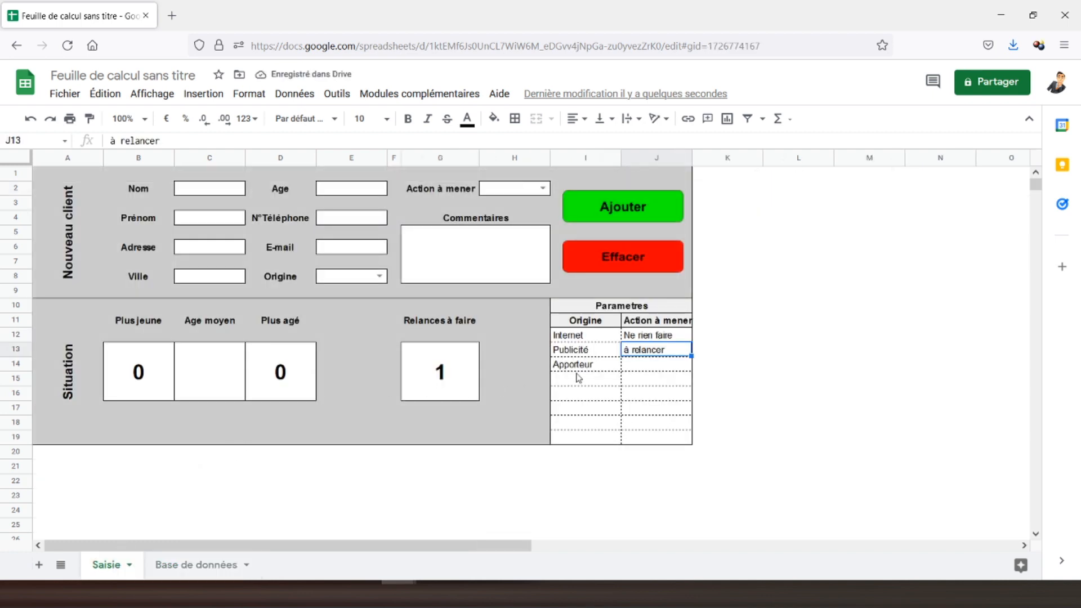
click(438, 381)
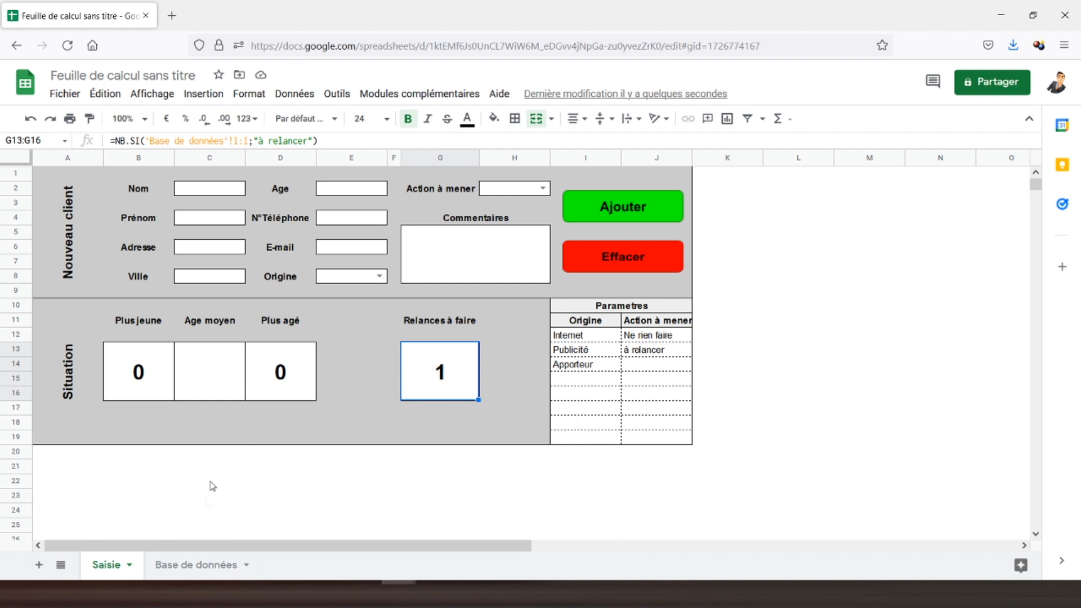
Remove the test à relancer entry from I2 and go back to the Saisie form.
click(207, 564)
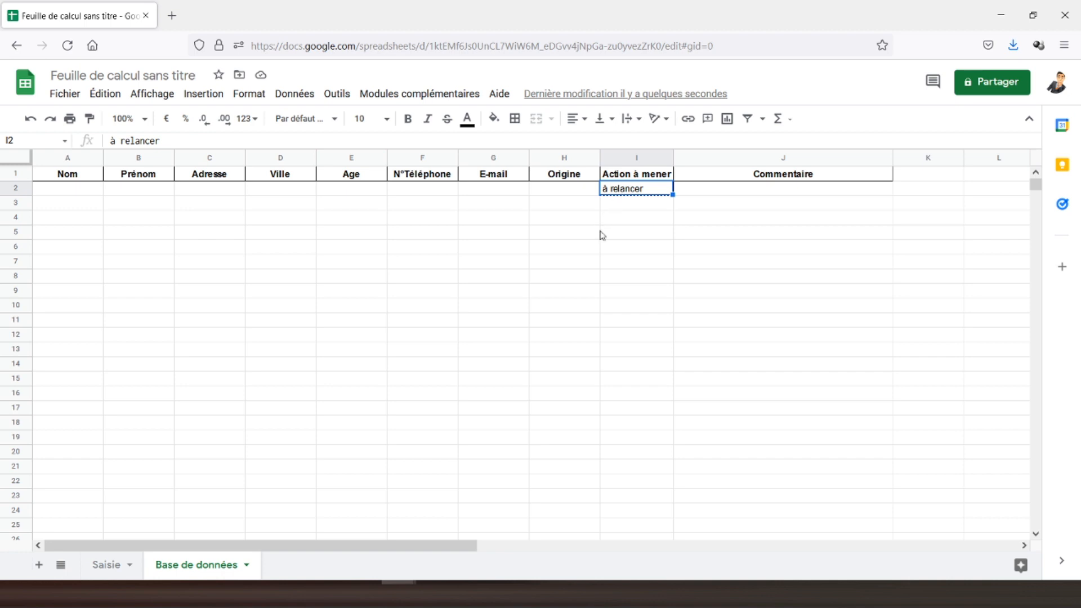
key(Delete)
click(537, 190)
click(646, 191)
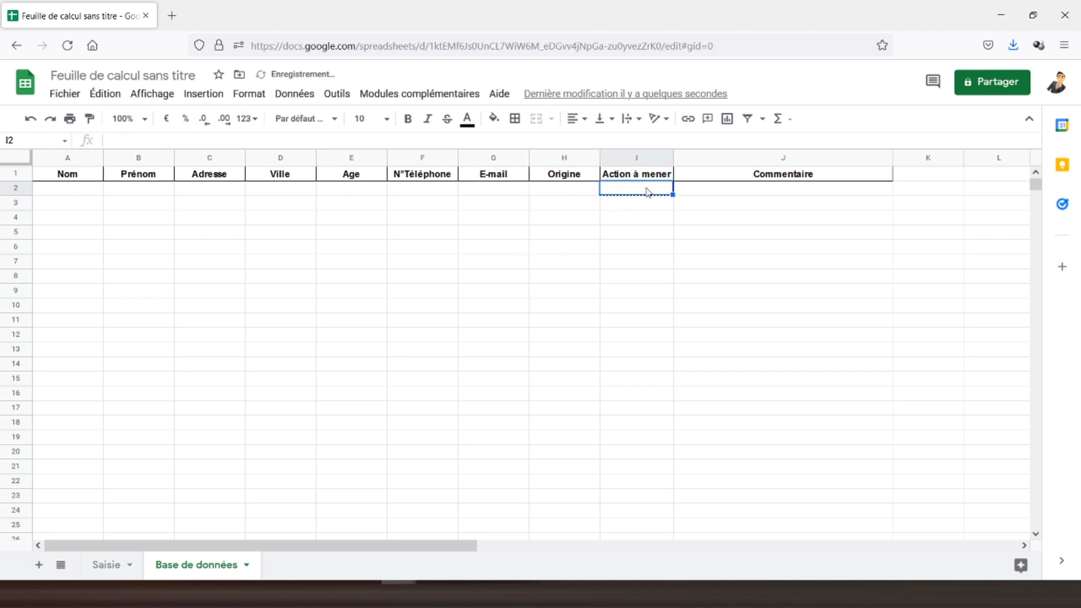
click(32, 124)
click(31, 121)
click(506, 251)
click(107, 564)
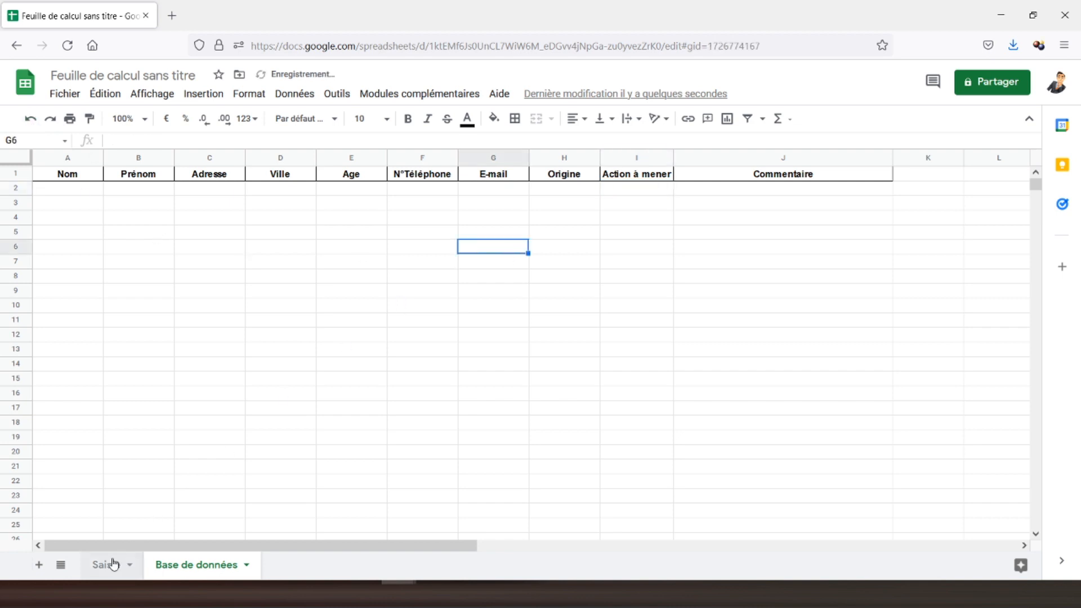
click(58, 179)
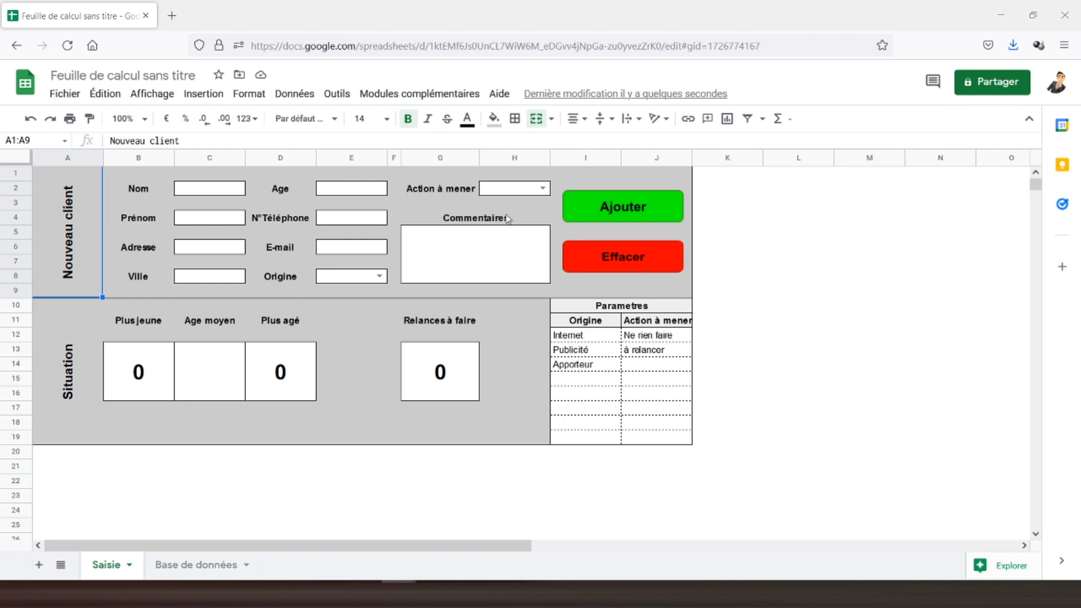
Start recording a new macro from Outils > Macros > Enregistrer une macro.
click(337, 94)
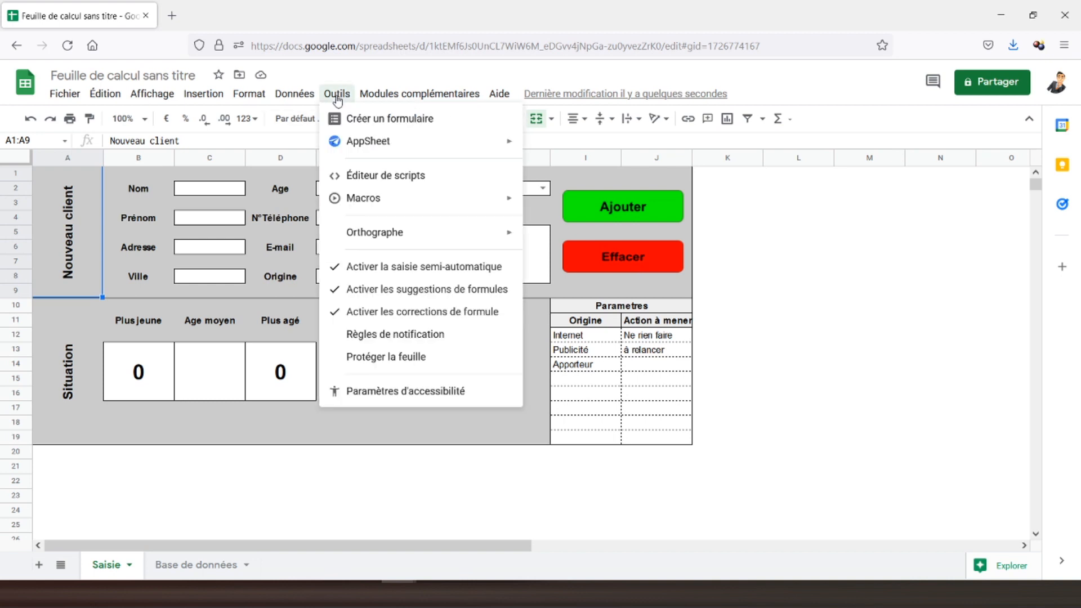
mouse_move(483, 200)
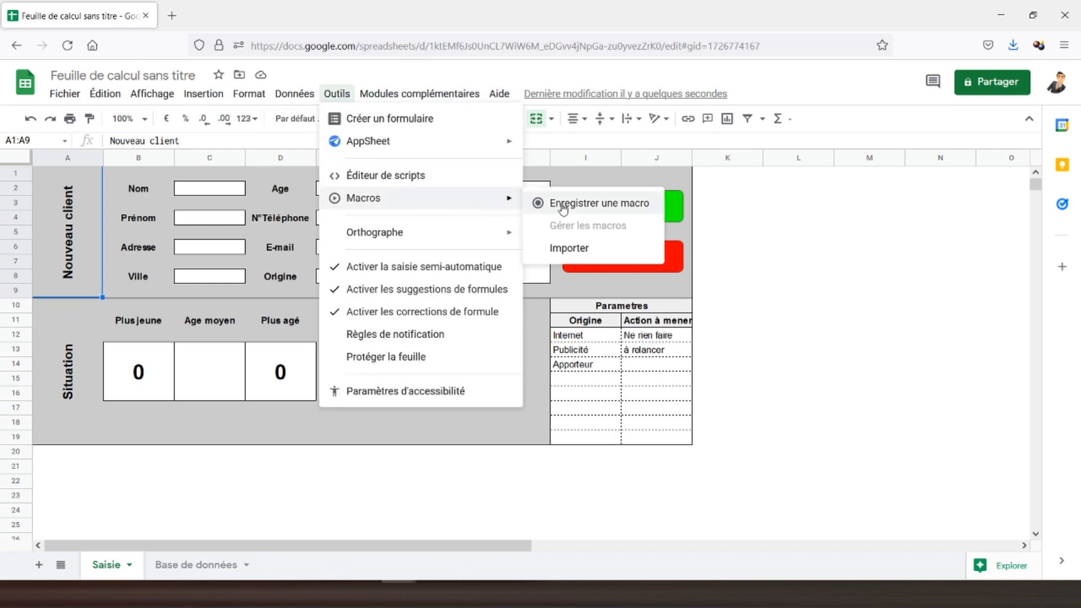
click(561, 204)
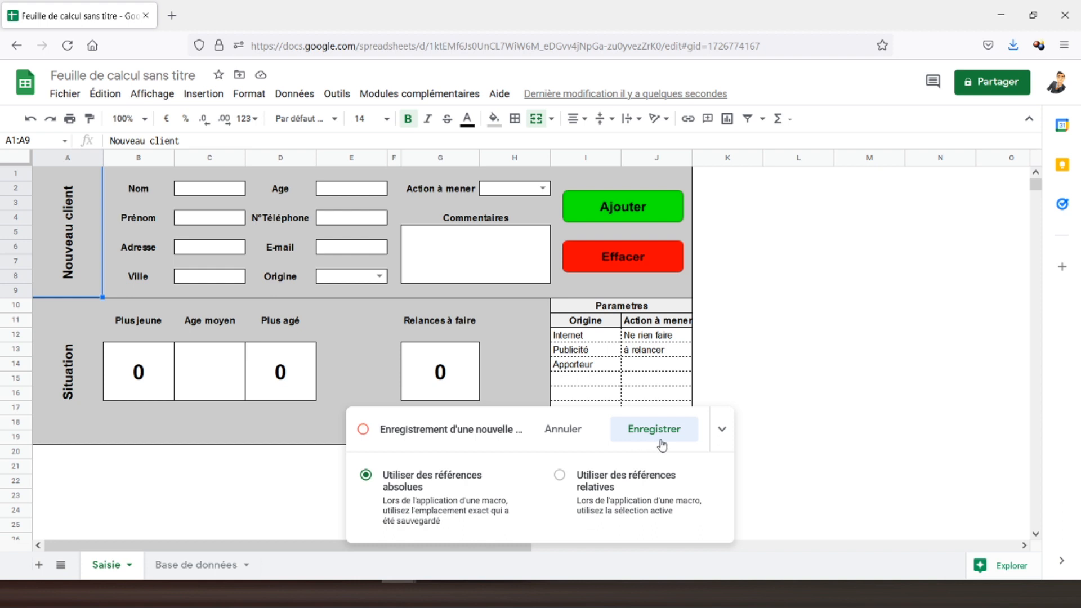
Select all ten Nouveau client input fields and clear them, ending on C2.
click(201, 190)
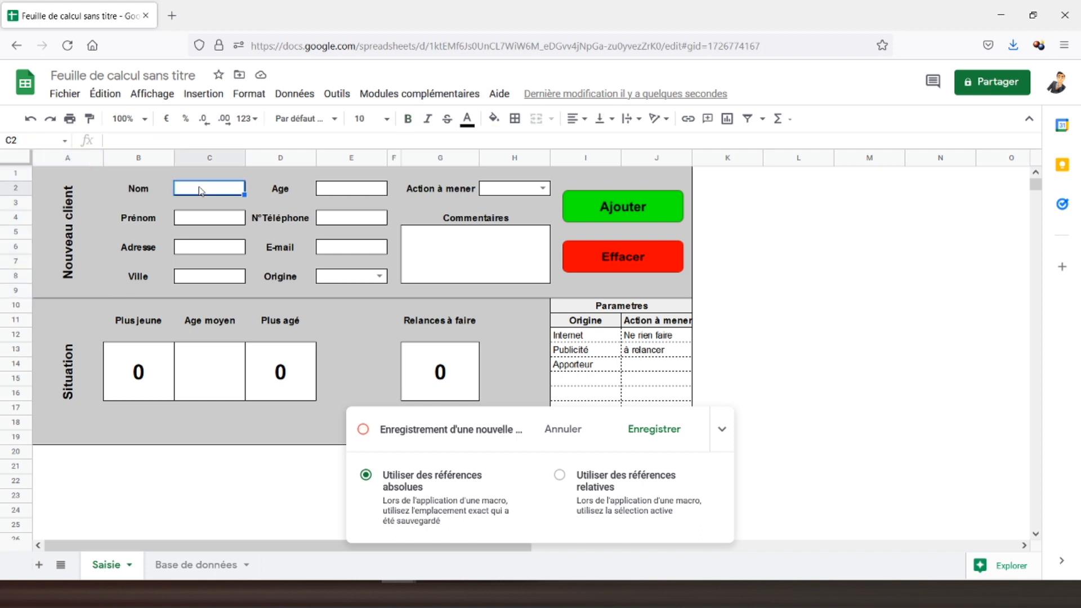
ctrl+click(206, 218)
ctrl+click(206, 248)
ctrl+click(207, 281)
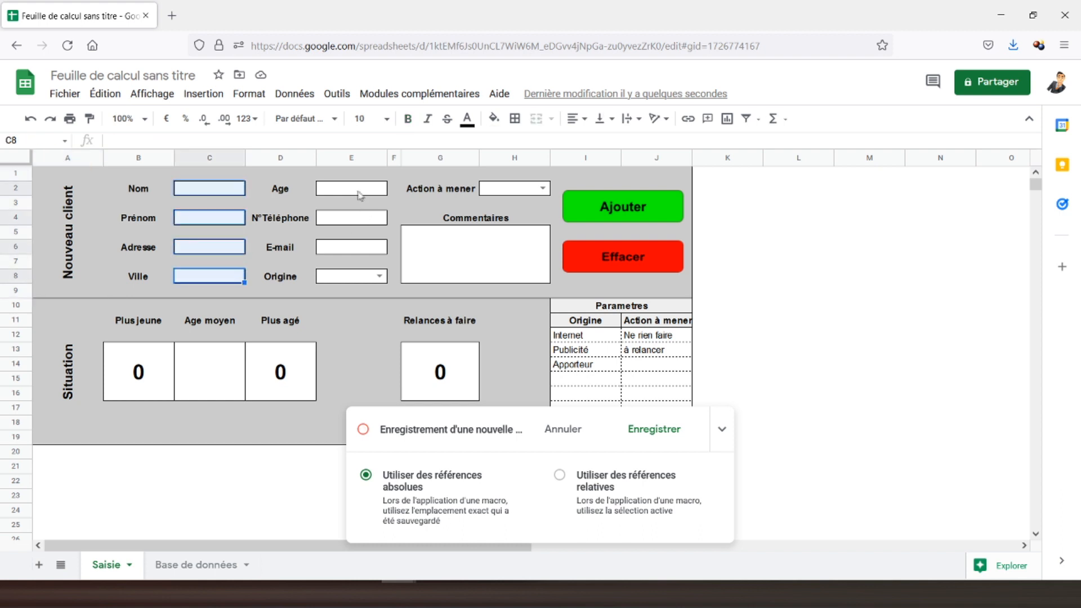
ctrl+click(360, 194)
ctrl+click(346, 222)
ctrl+click(346, 251)
ctrl+click(344, 279)
ctrl+click(489, 193)
ctrl+click(458, 253)
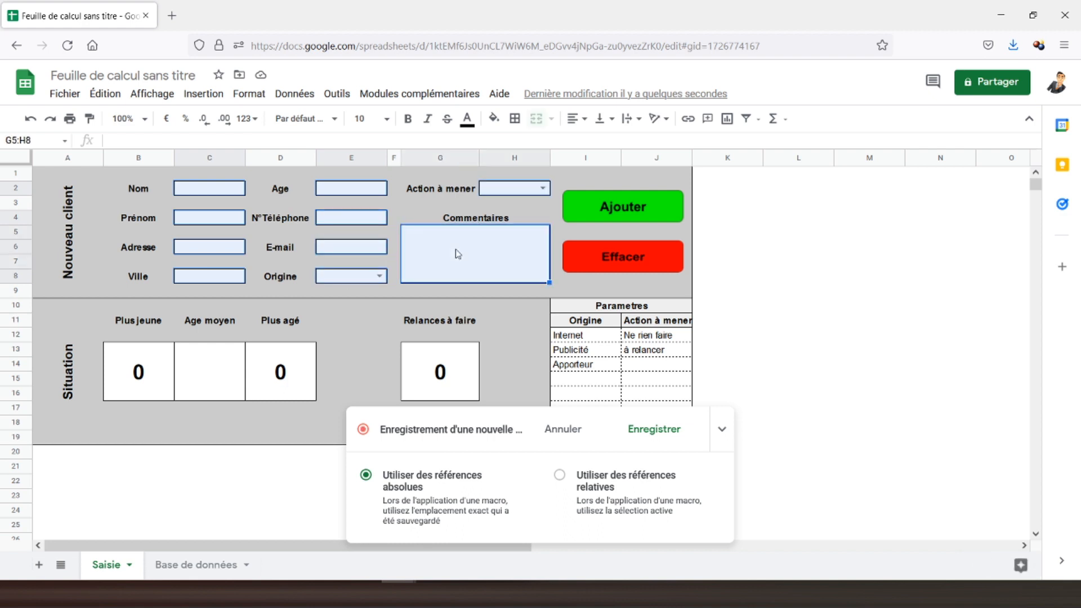
key(Delete)
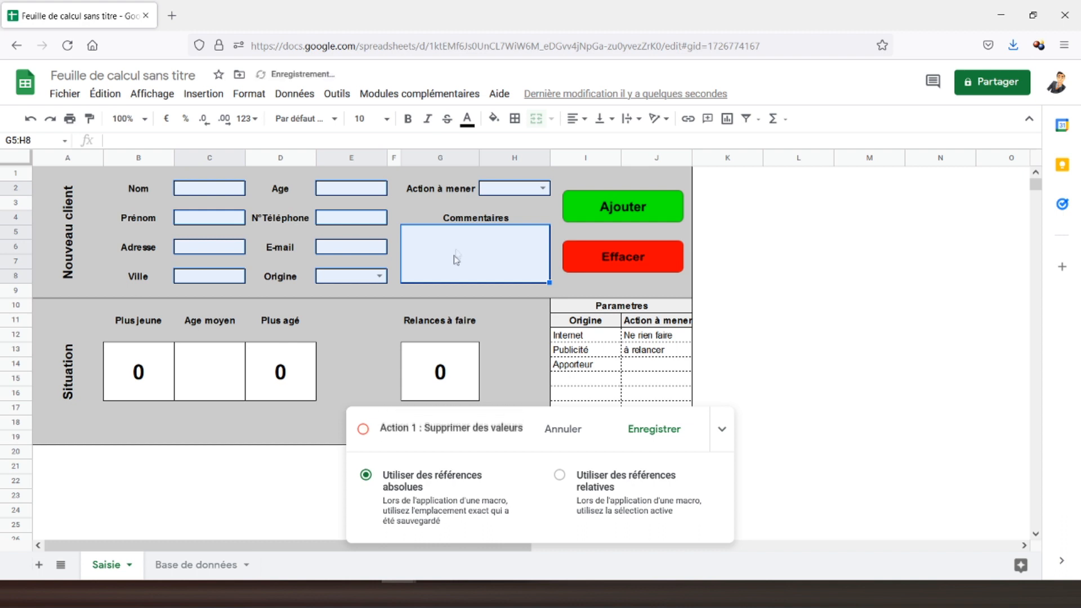
click(209, 191)
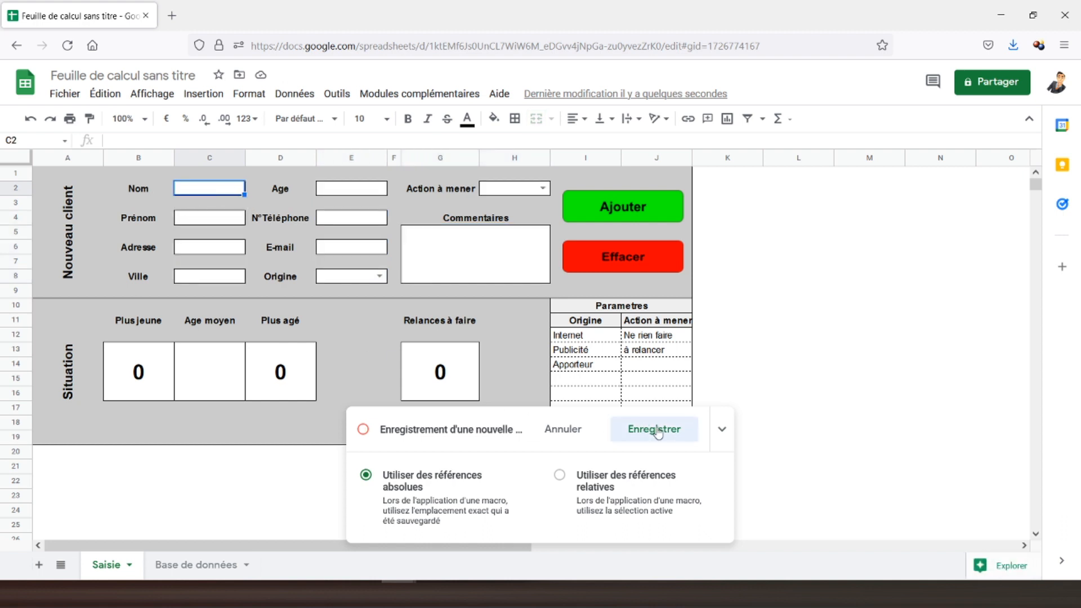
Save the recorded macro under the name Effacer.
click(636, 426)
text(Effacer)
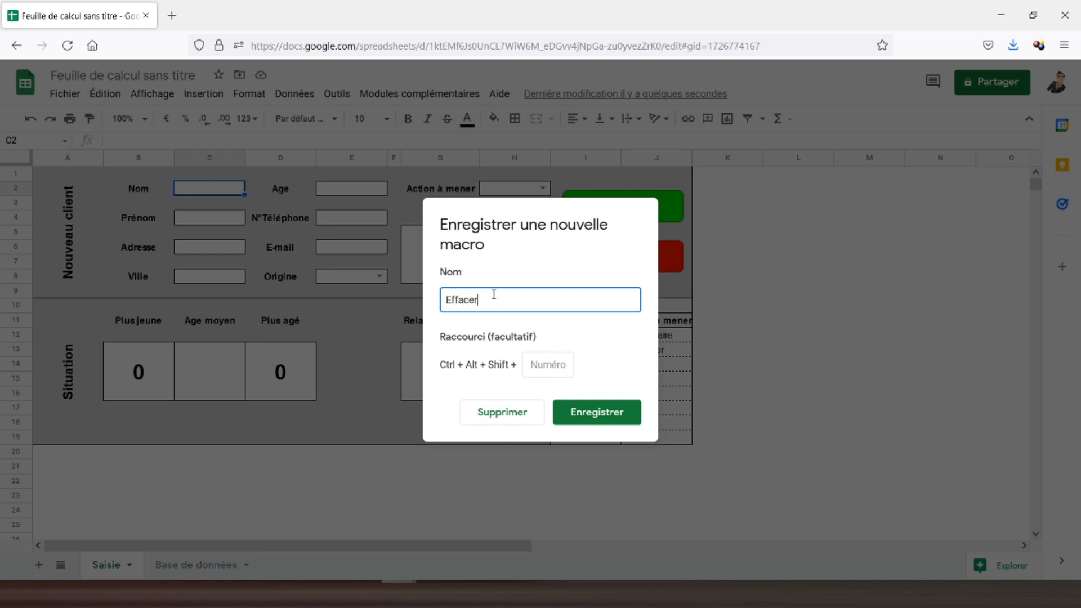
click(580, 411)
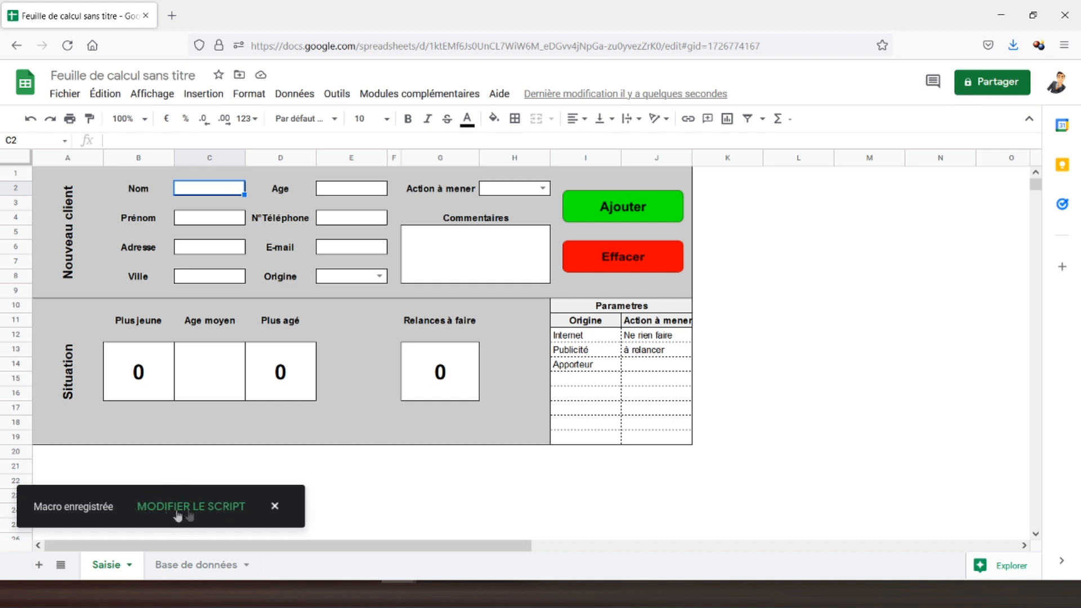
Assign the script 'Effacer' to the red Effacer button drawing on the Saisie form.
right_click(620, 259)
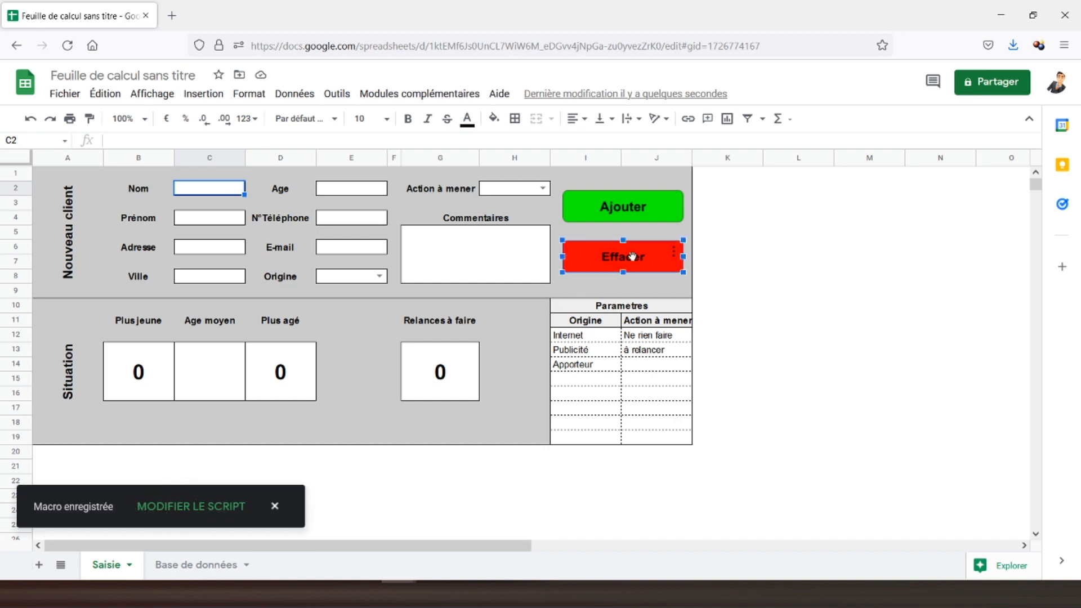
click(673, 255)
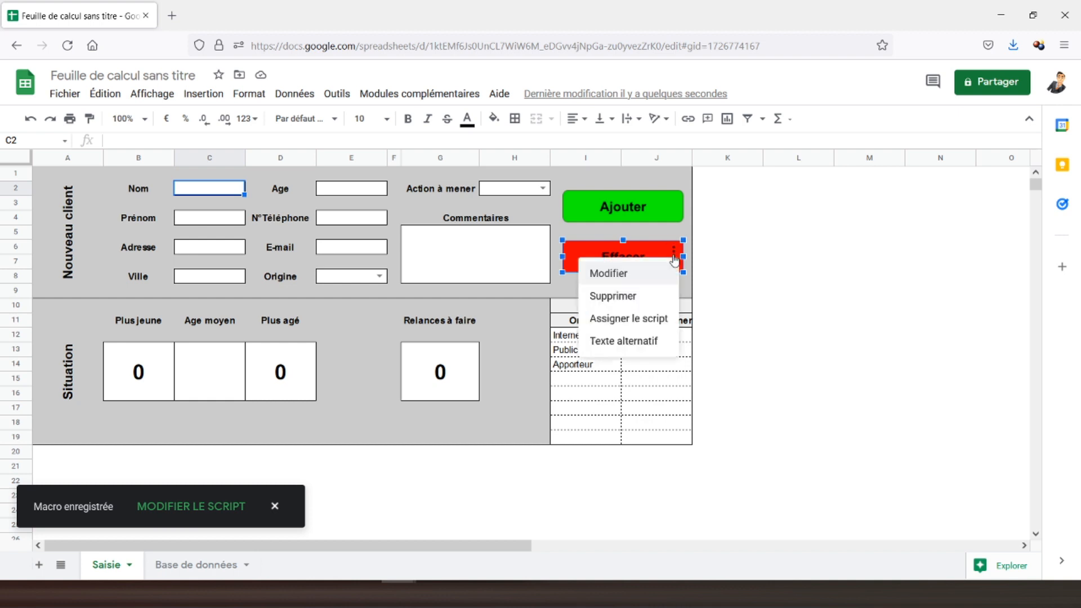
click(641, 319)
text(Effacer)
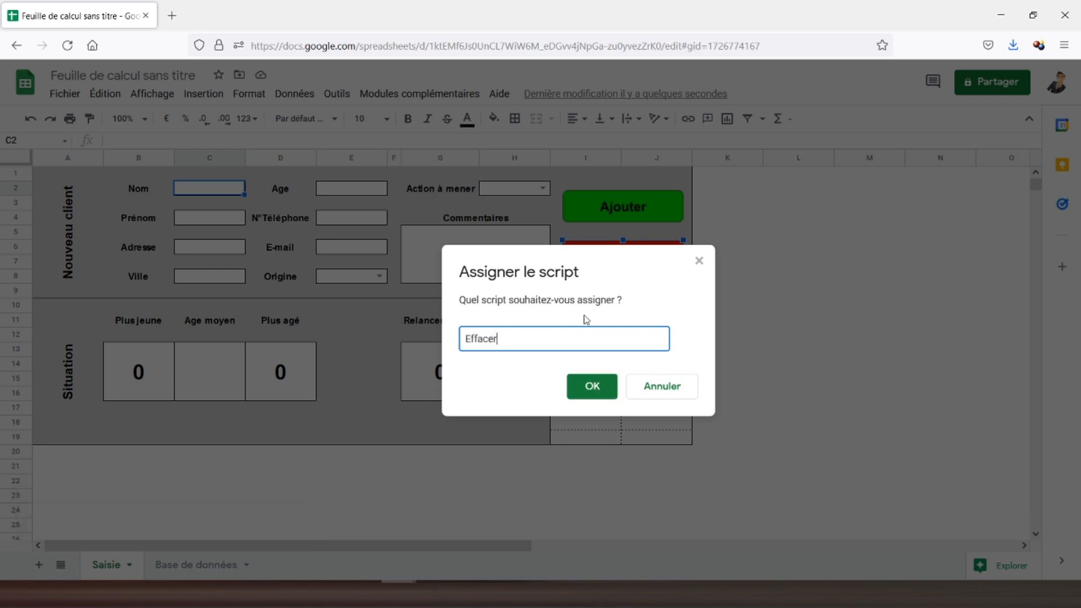
click(608, 388)
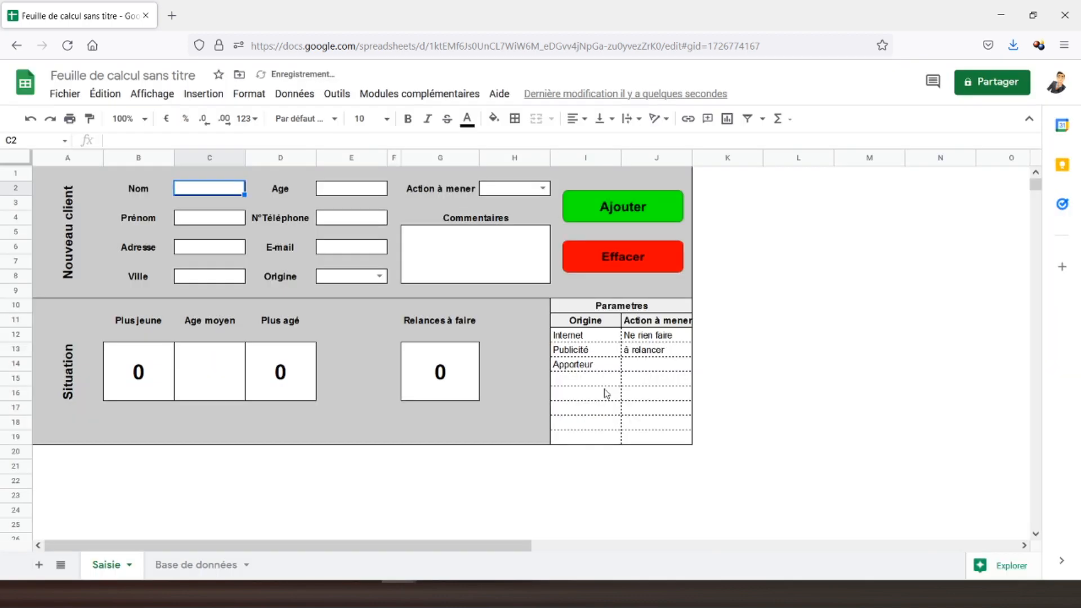
Enter test values 'ppp', 'eee' and 'eee' into the form fields, including Prénom and Adresse.
text(ppp)
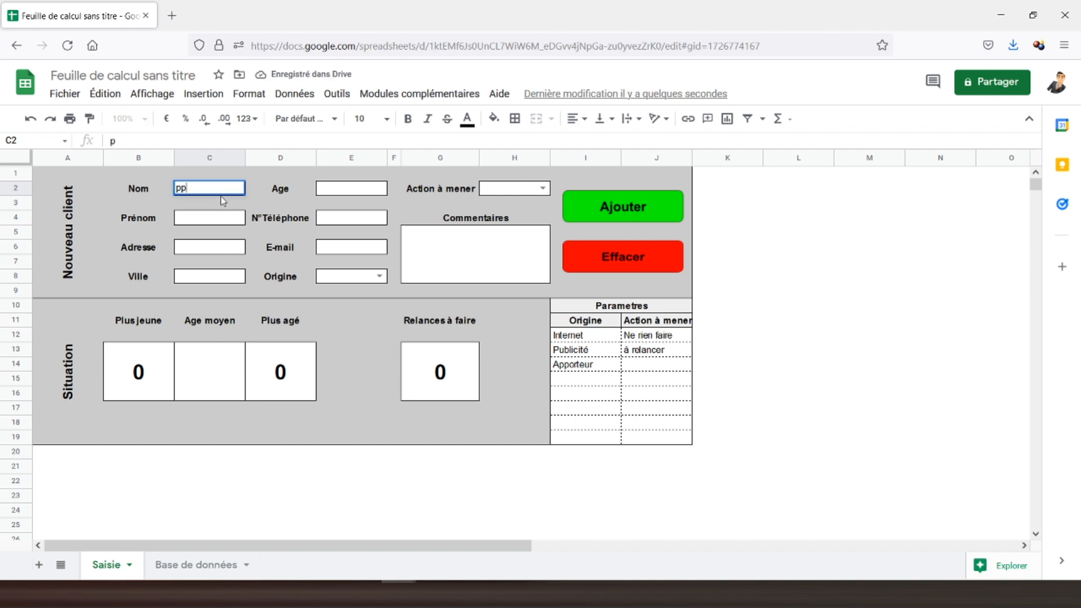
click(213, 227)
text(eee)
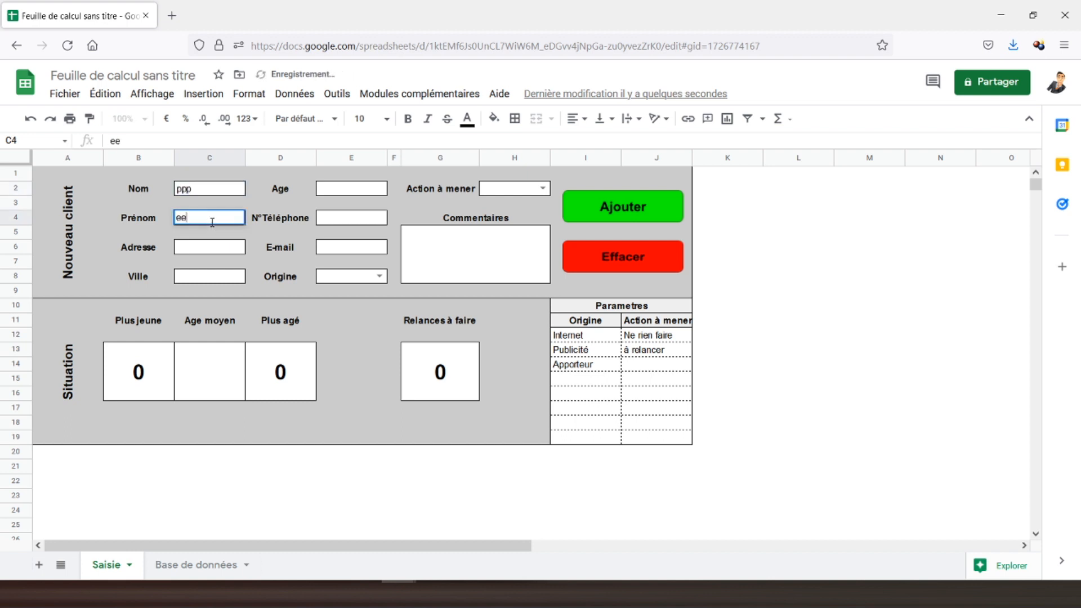
click(207, 249)
text(eee)
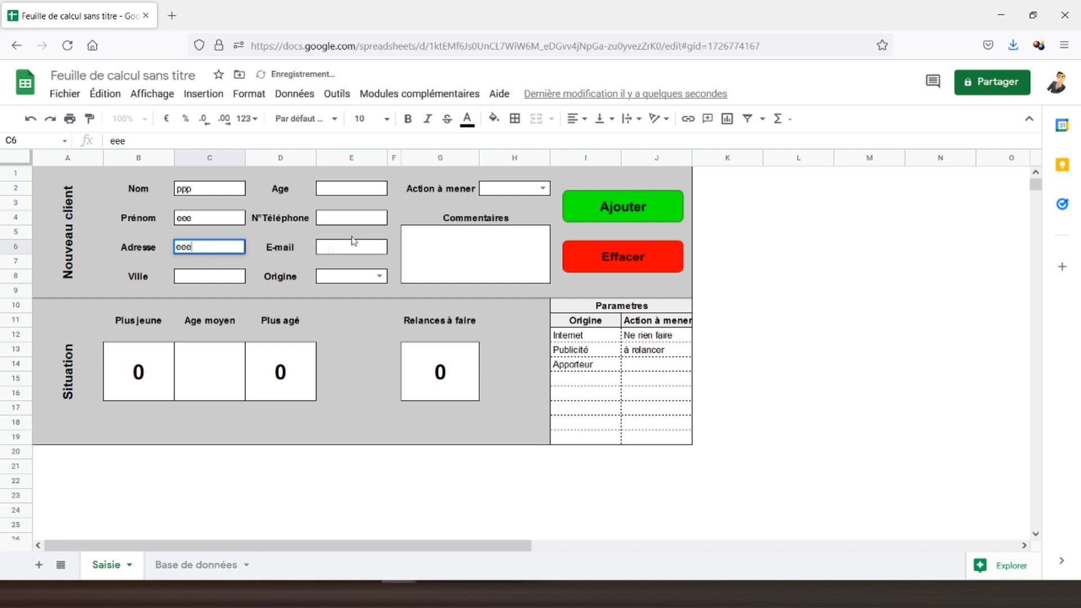
Clear the test entries from the form with the red Effacer button.
click(434, 220)
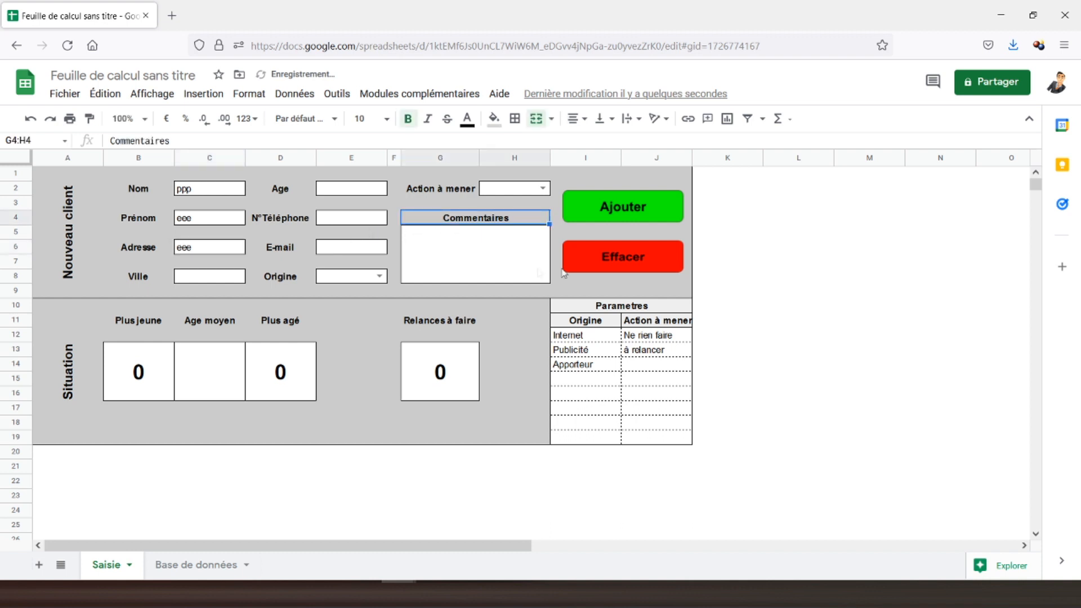
click(629, 256)
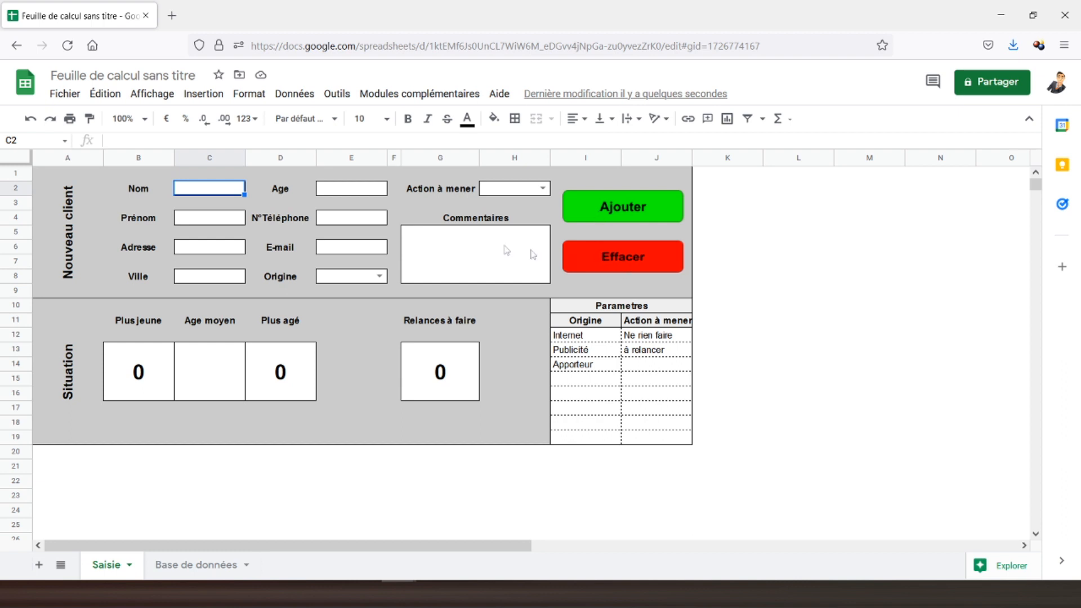
click(334, 100)
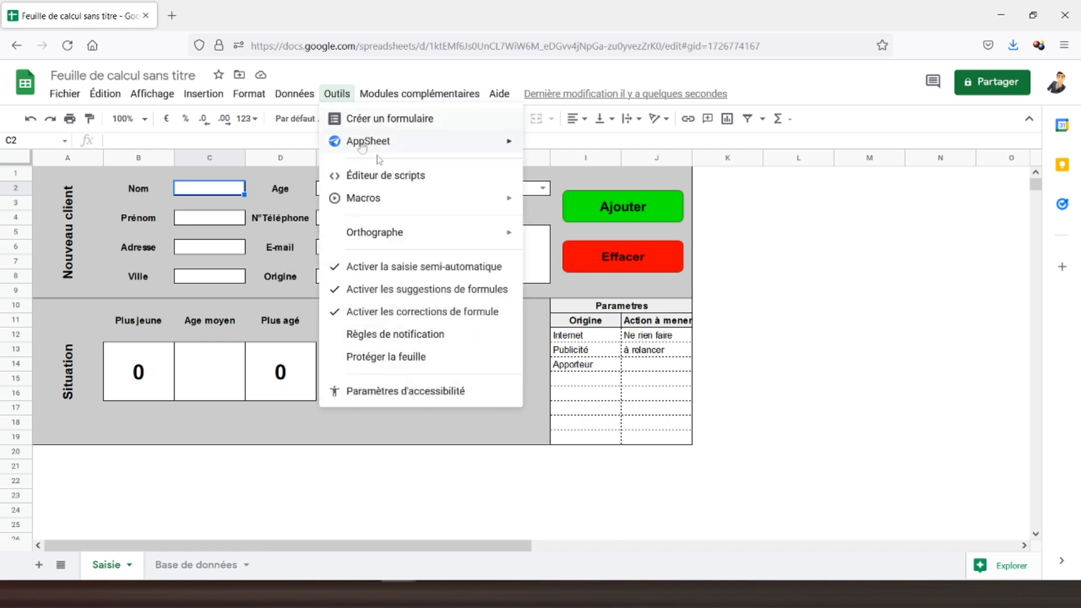
Start a macro recording and insert an empty row above row 2 of Base de données.
mouse_move(476, 198)
click(564, 201)
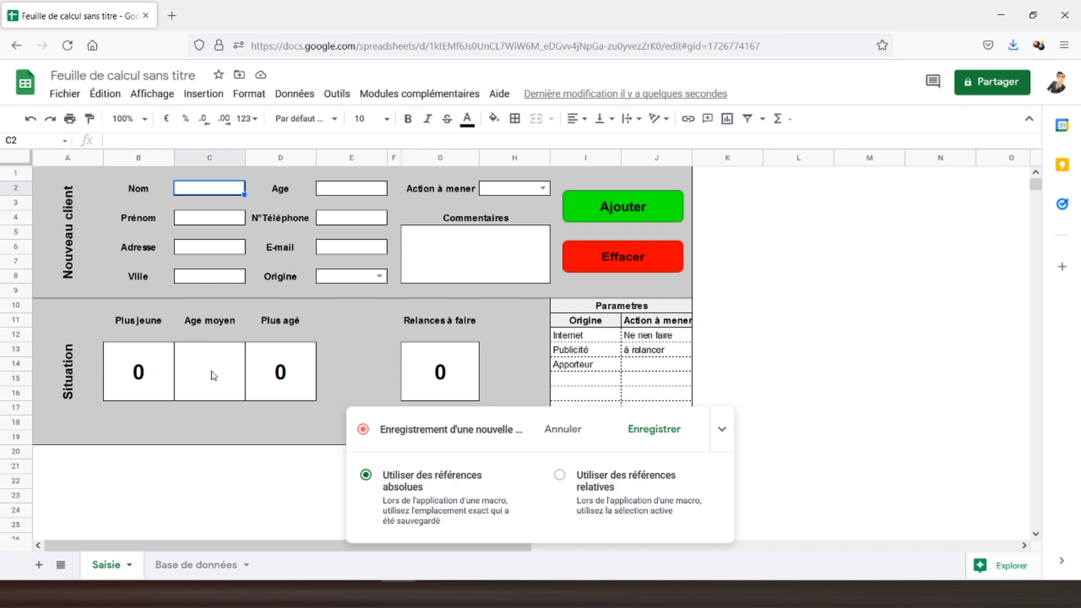
click(190, 566)
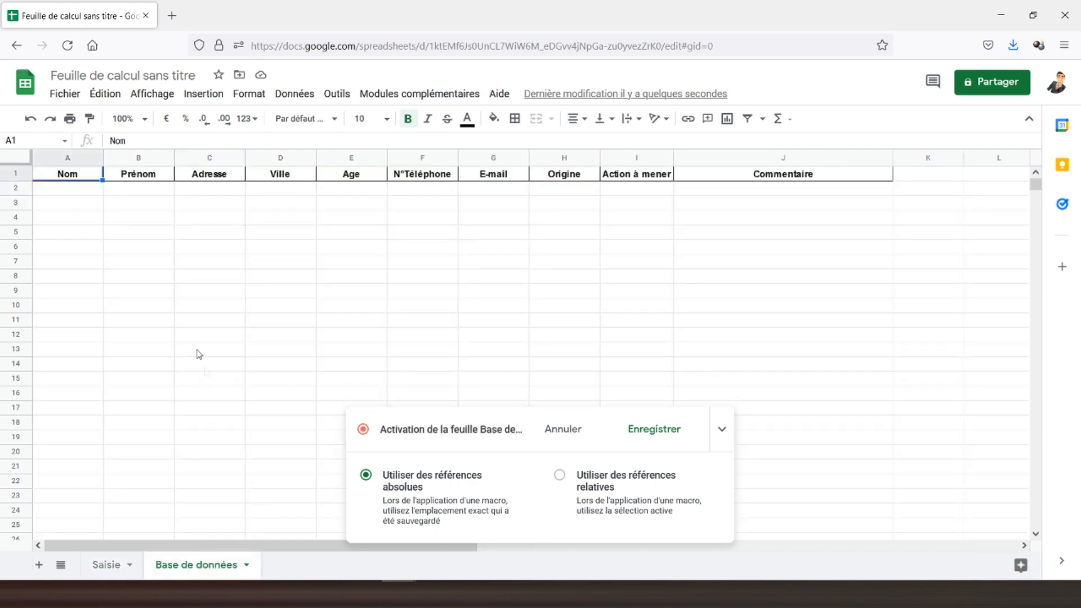
click(18, 189)
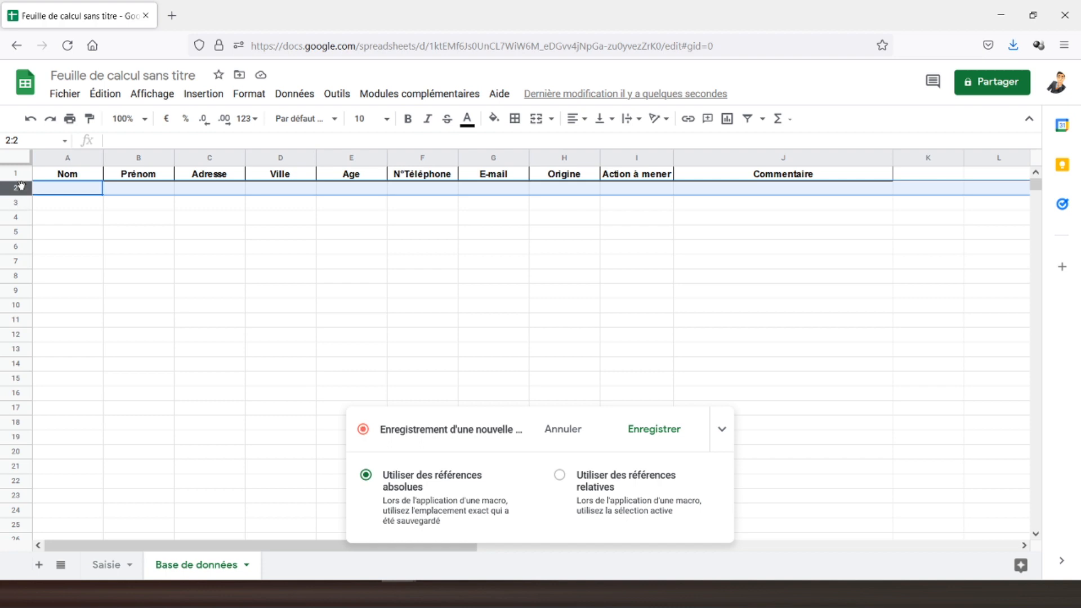
right_click(16, 190)
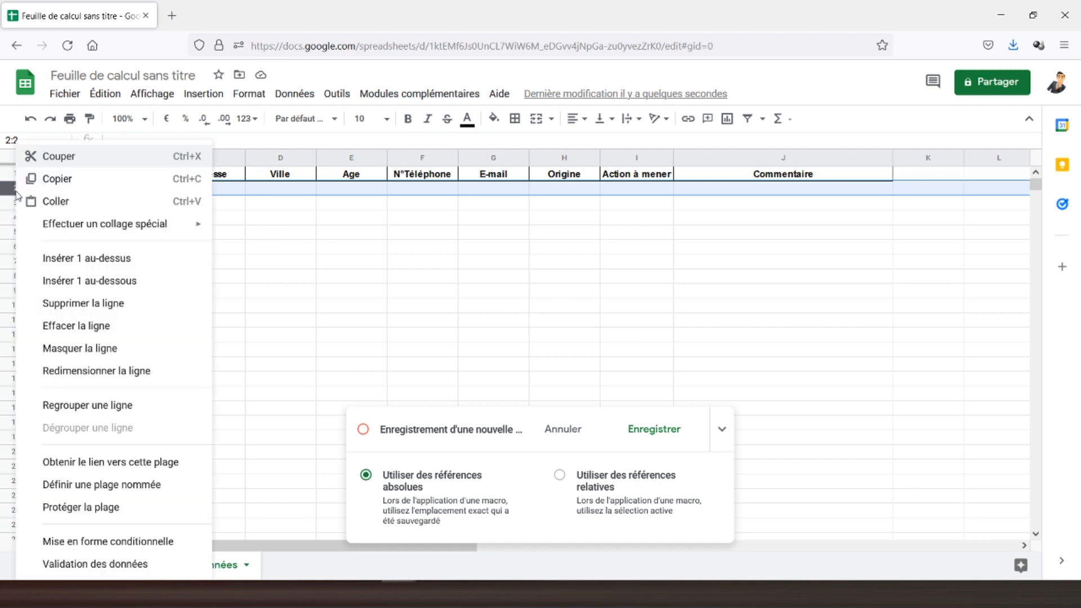
click(102, 260)
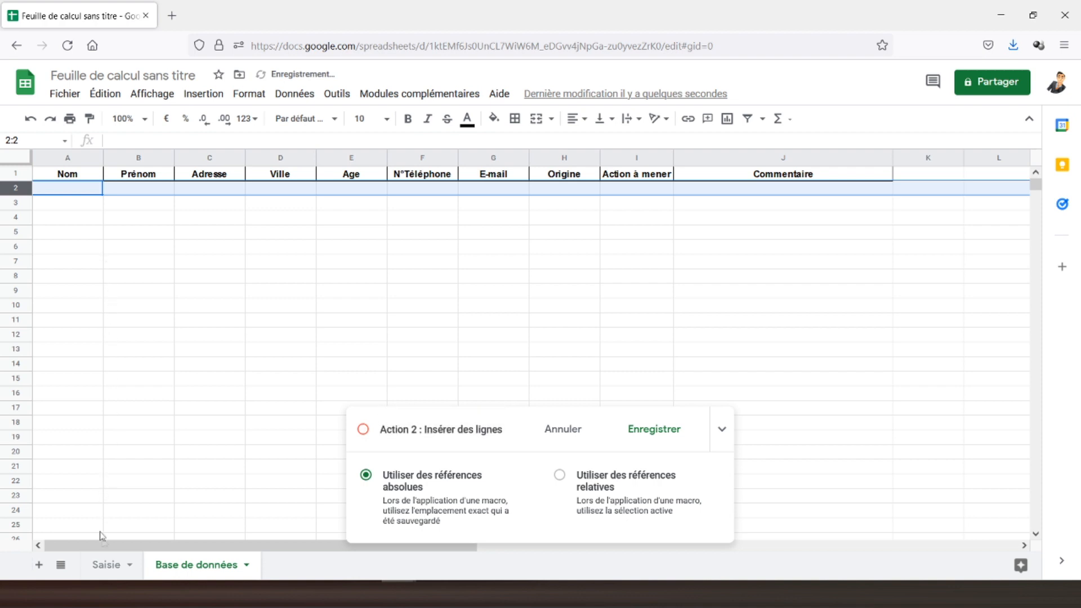
click(107, 565)
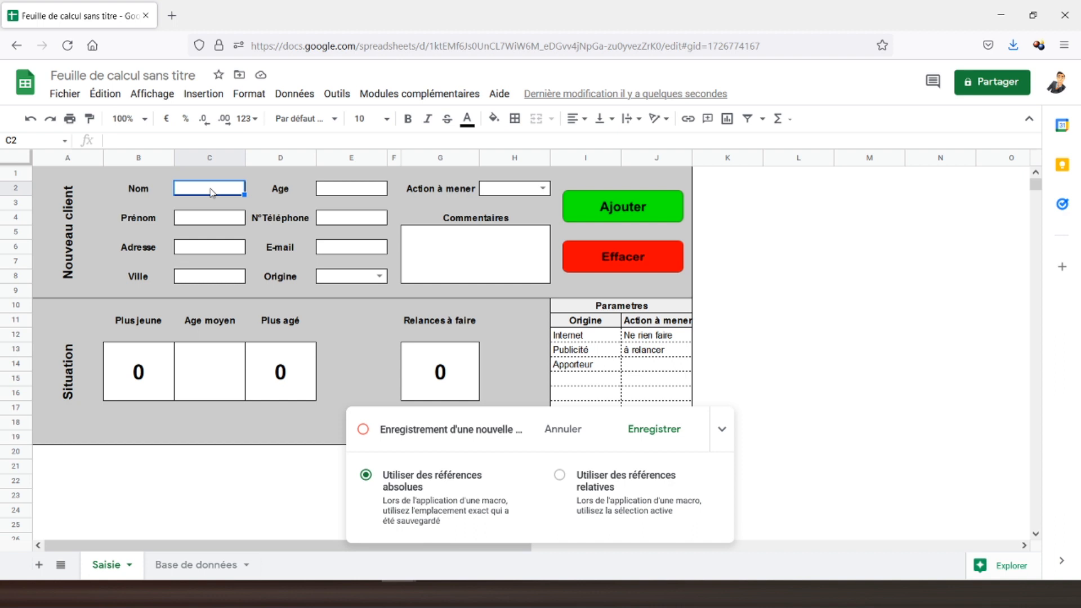
Paste the Nom and Prénom form fields into cells A2 and B2 of Base de données.
click(195, 564)
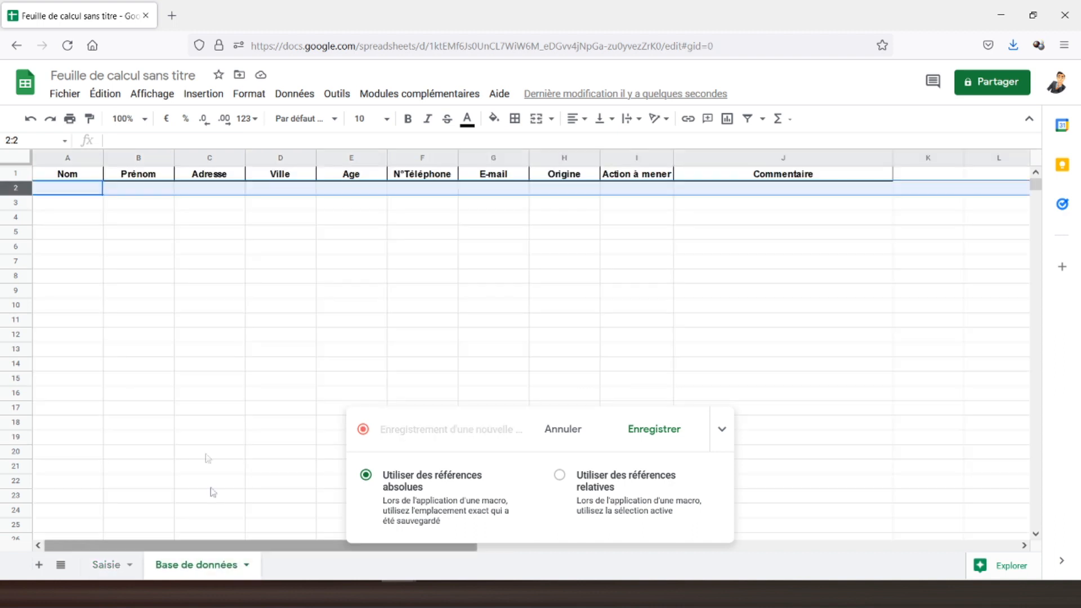
click(75, 192)
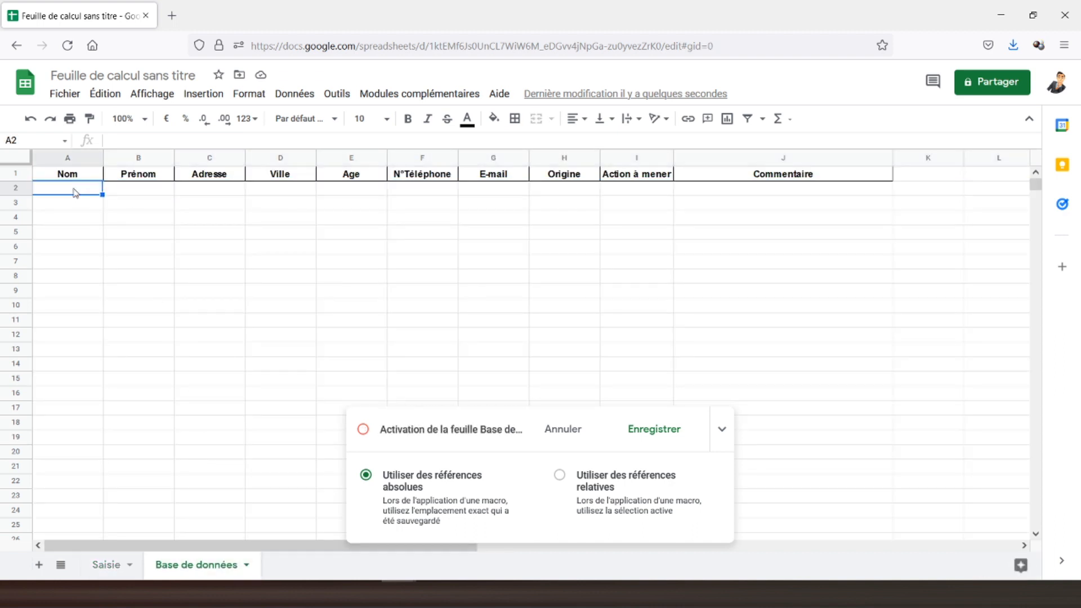
key(ctrl+v)
click(108, 564)
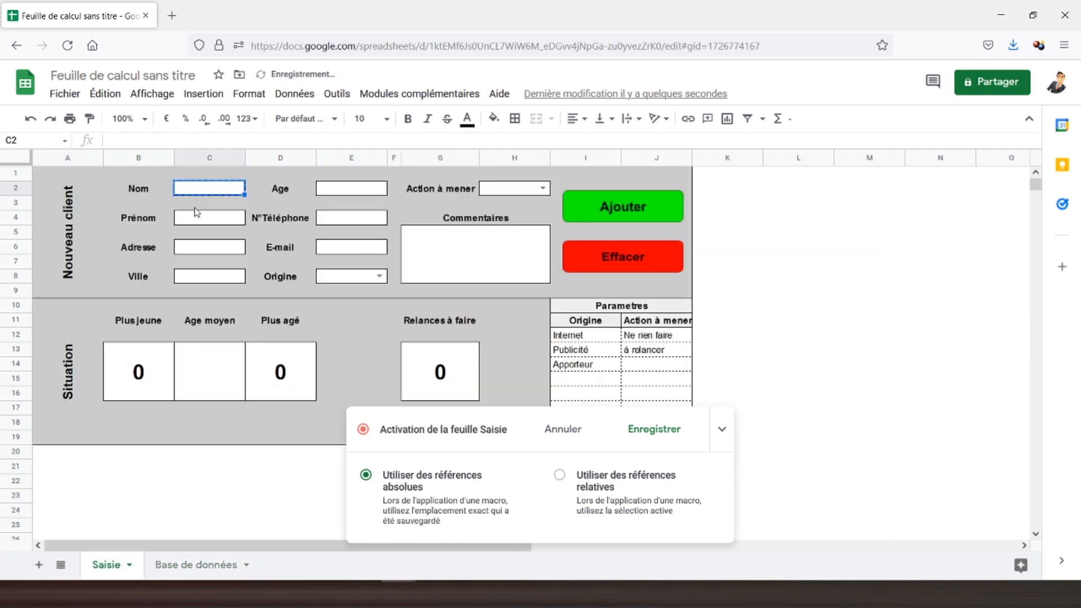
click(197, 214)
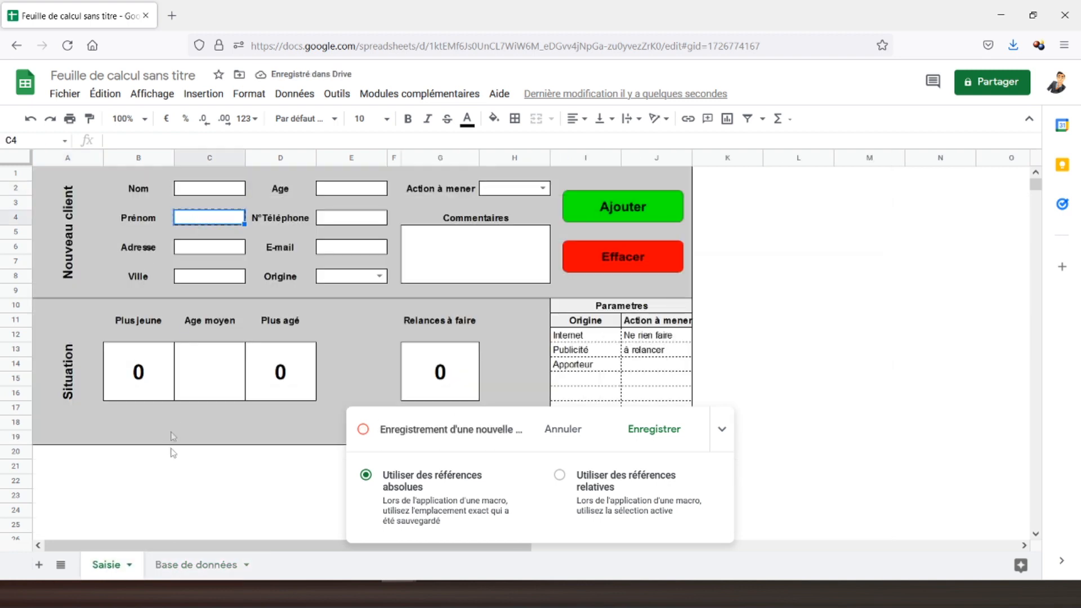
click(191, 565)
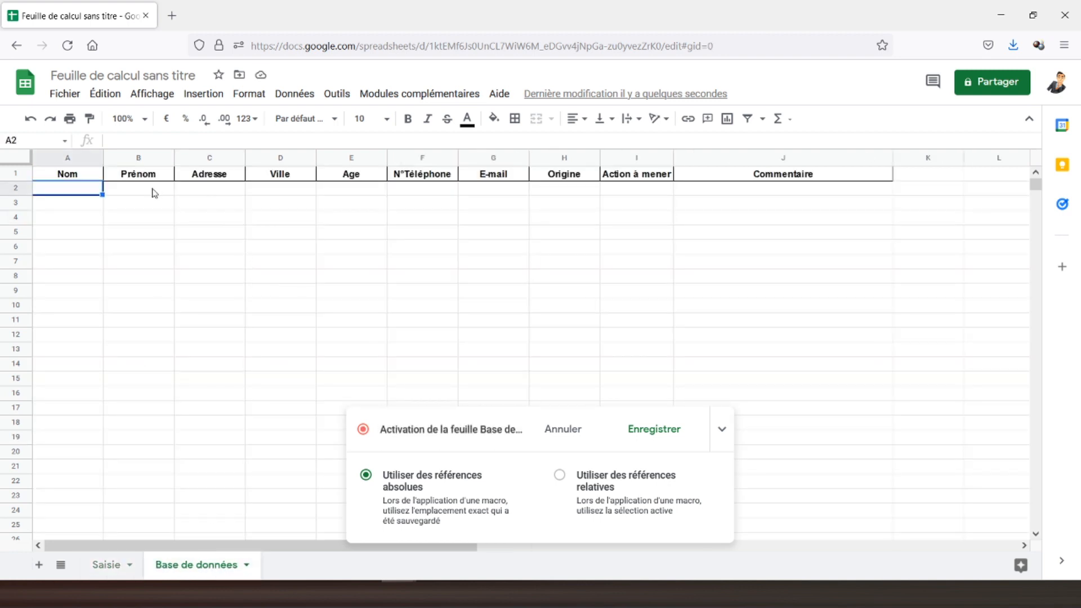
click(155, 193)
key(ctrl+v)
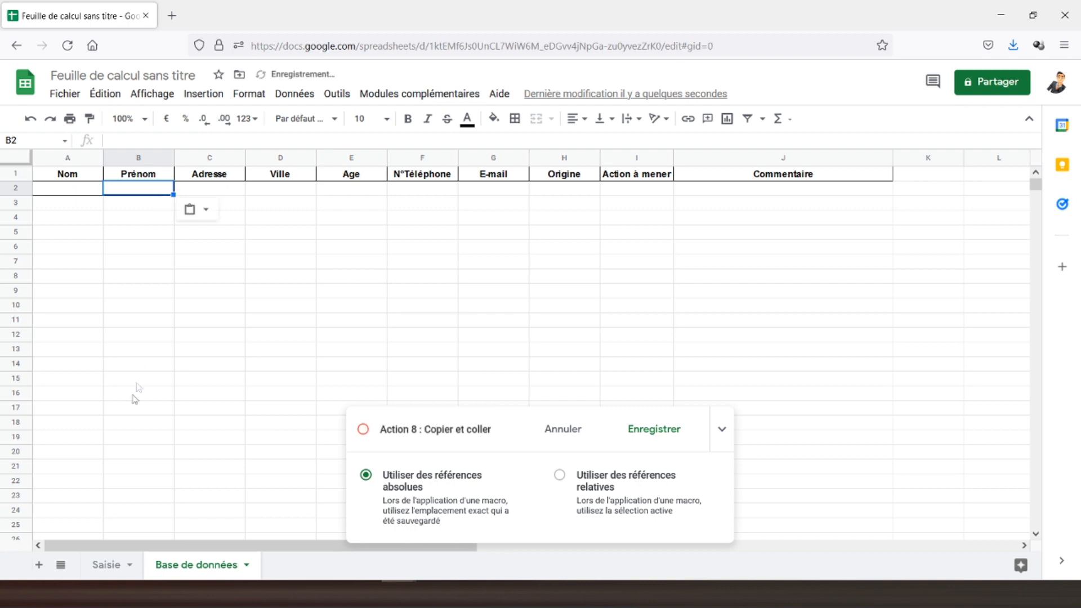
click(107, 566)
Paste the Adresse and Ville form fields into cells C2 and D2 of Base de données.
click(186, 250)
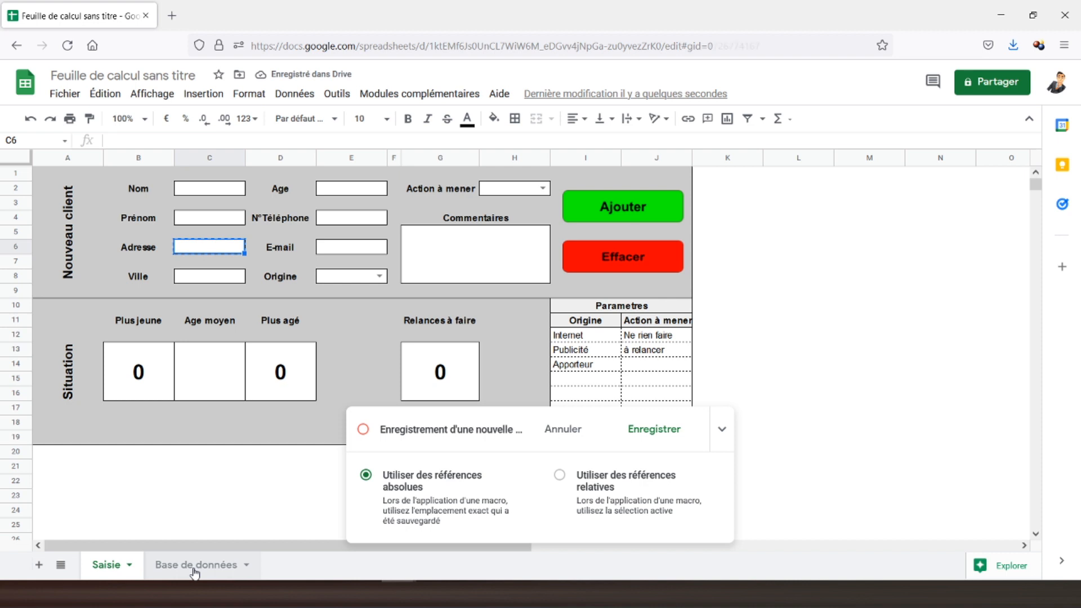
click(196, 565)
click(213, 191)
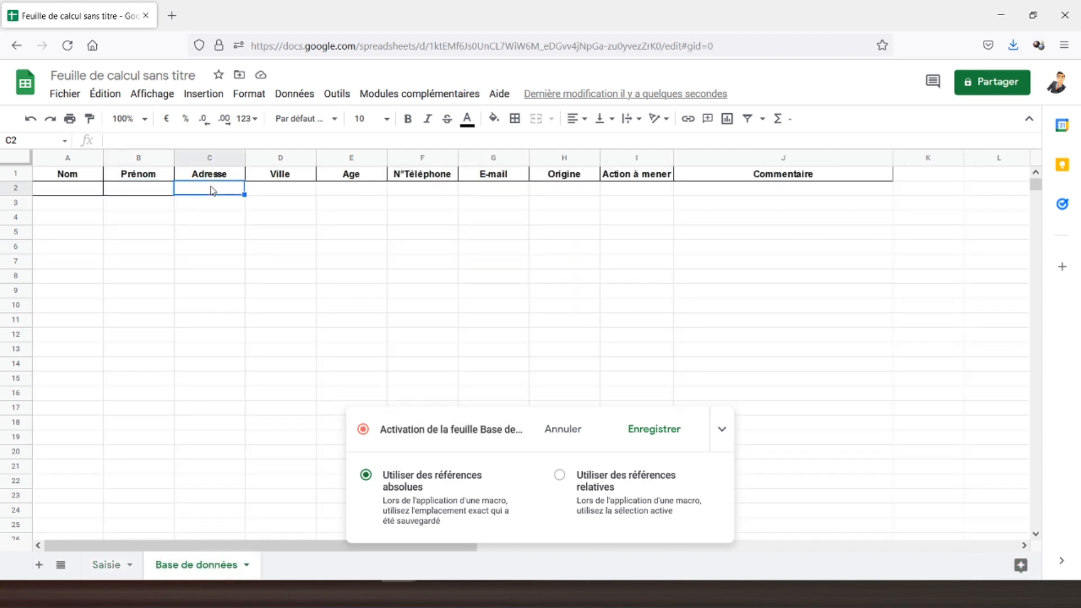
key(ctrl+v)
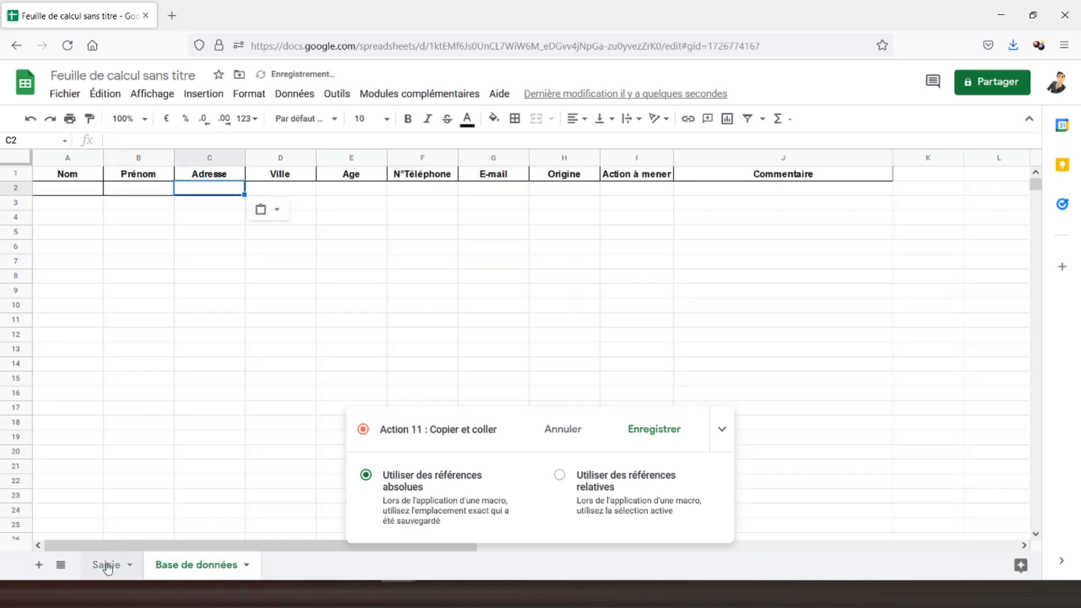
click(108, 565)
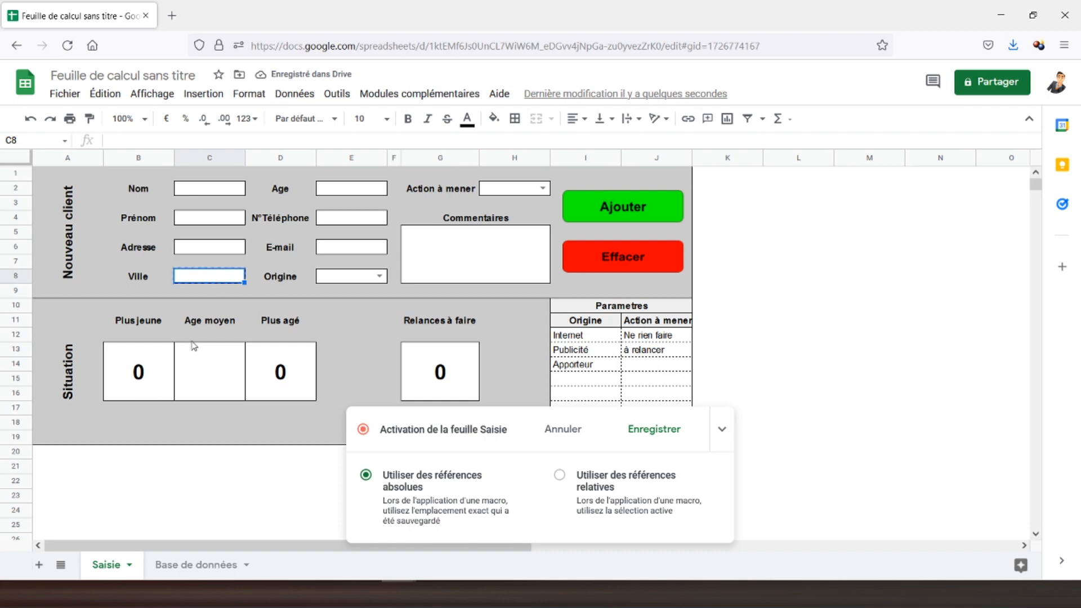
click(196, 564)
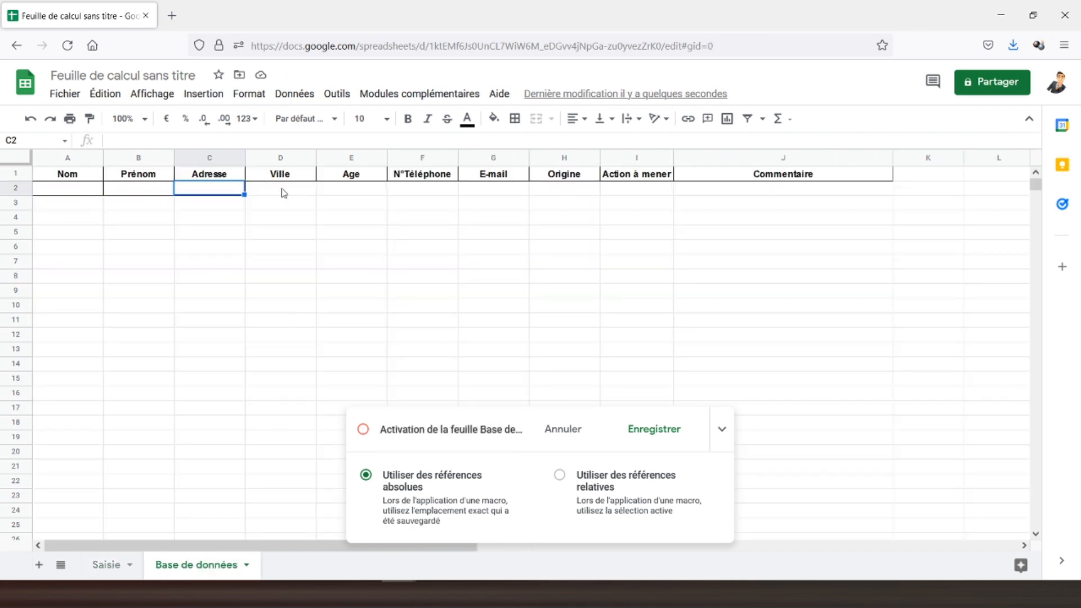
click(284, 193)
key(ctrl+v)
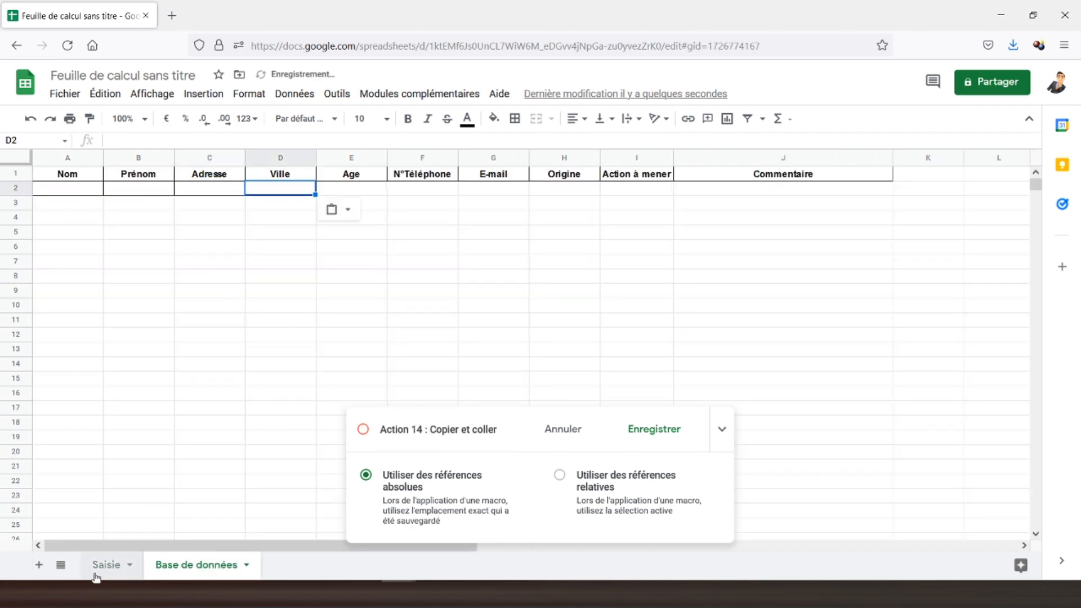
click(96, 574)
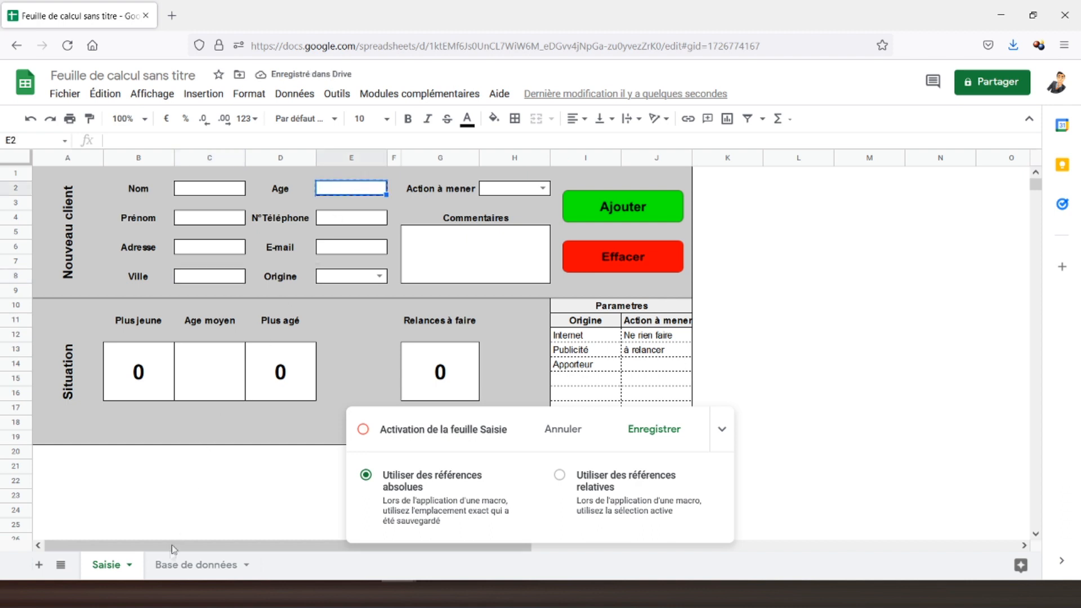
click(194, 564)
Paste the Age, N°Téléphone and E-mail fields into E2, F2 and G2 of Base de données.
click(356, 191)
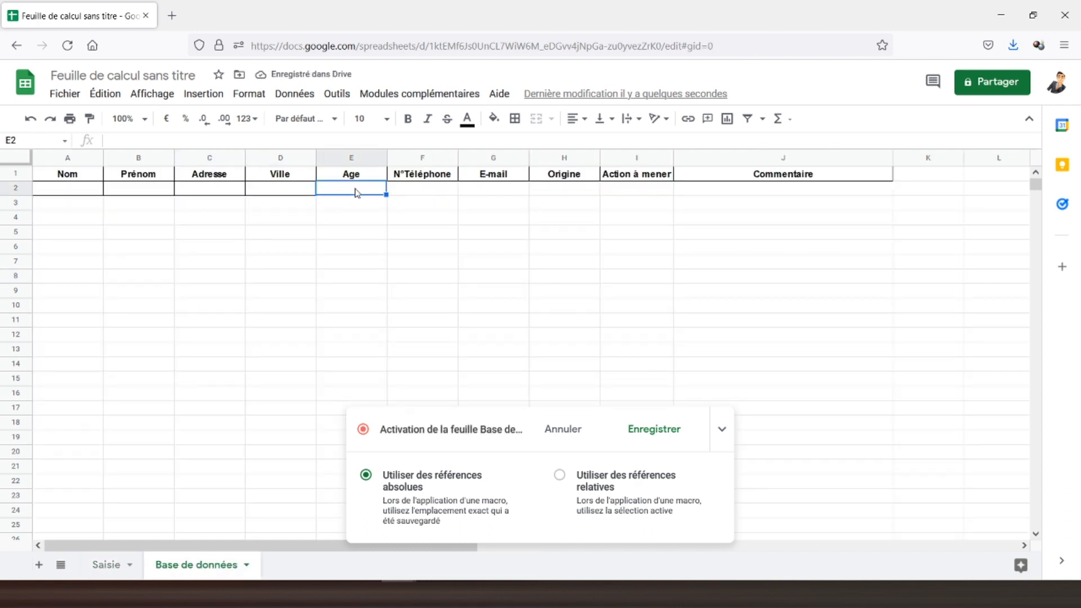
key(ctrl+v)
click(106, 564)
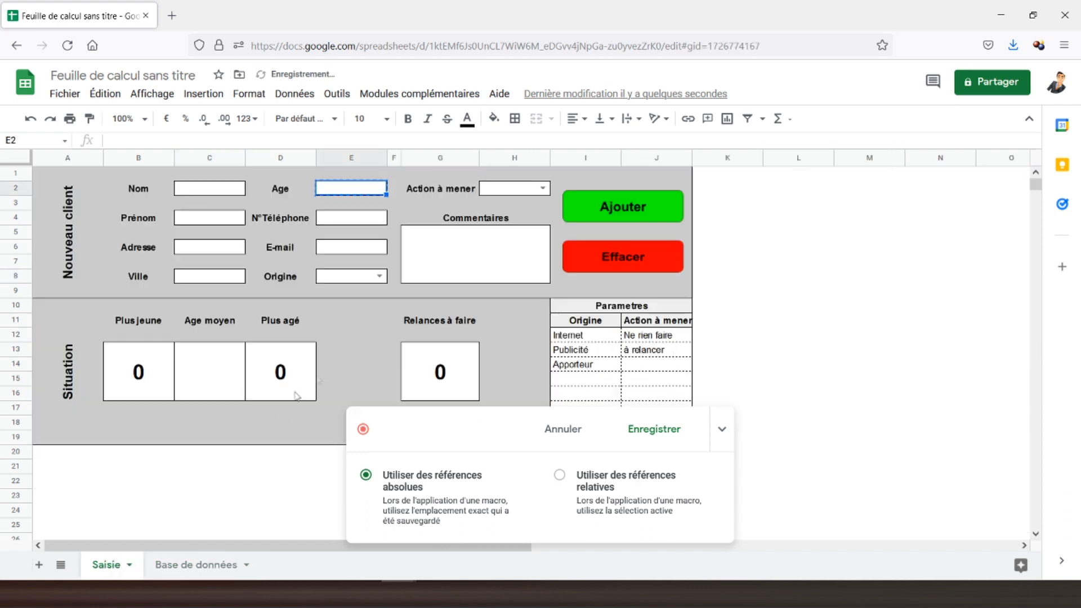
click(350, 220)
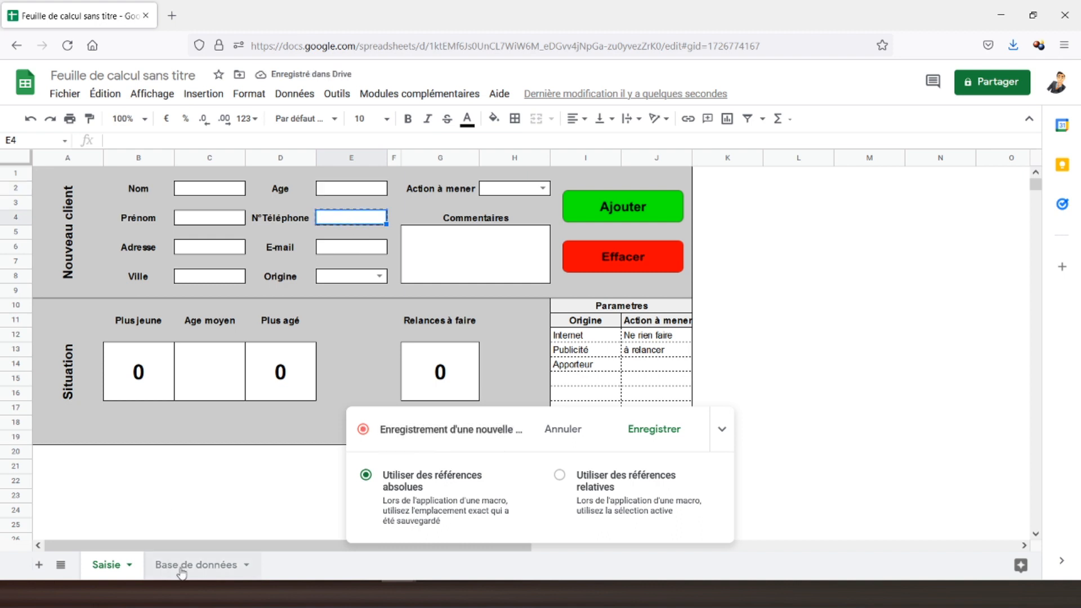
click(183, 565)
click(416, 194)
key(ctrl+v)
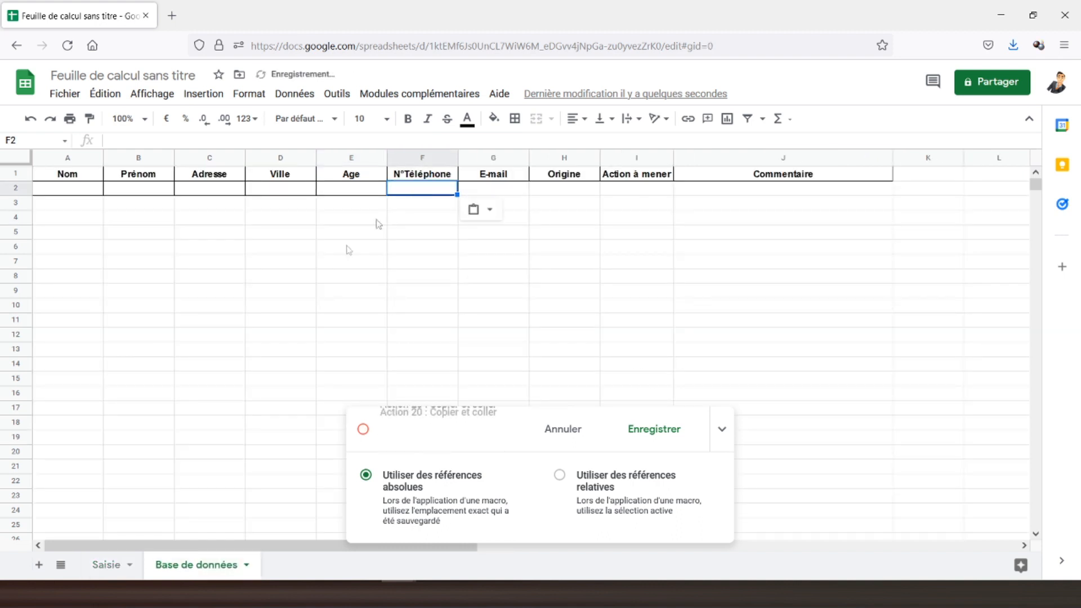
click(105, 565)
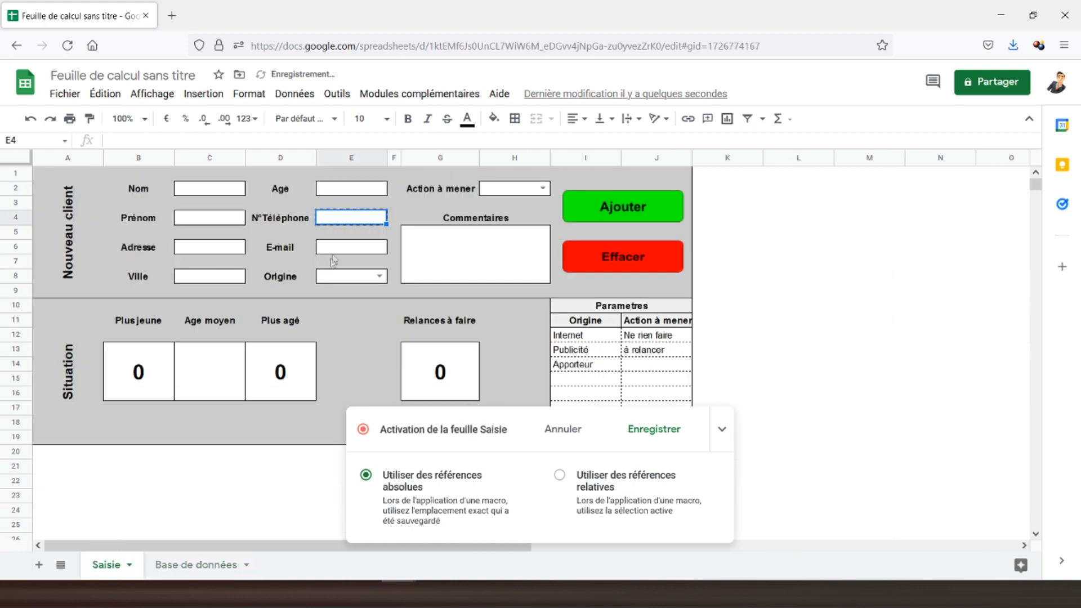
click(339, 249)
key(ctrl+c)
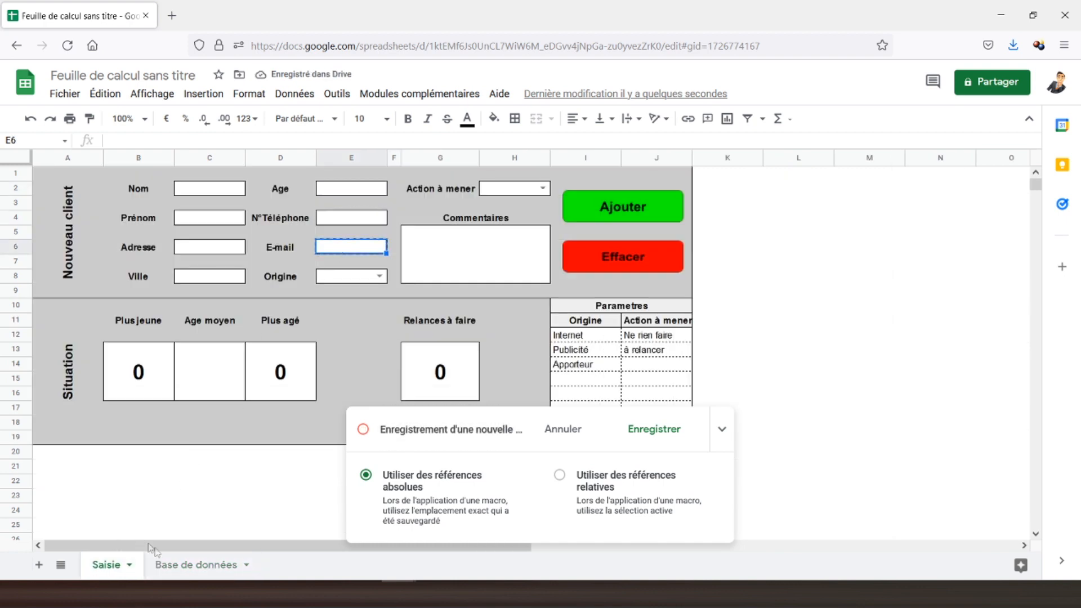
click(183, 564)
click(501, 193)
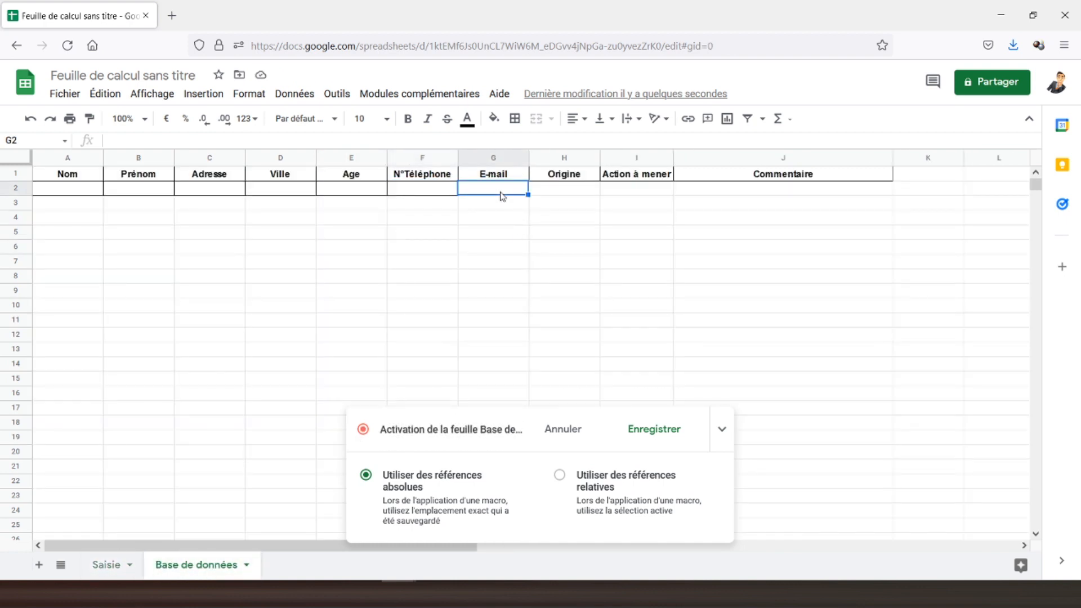
key(ctrl+v)
click(105, 564)
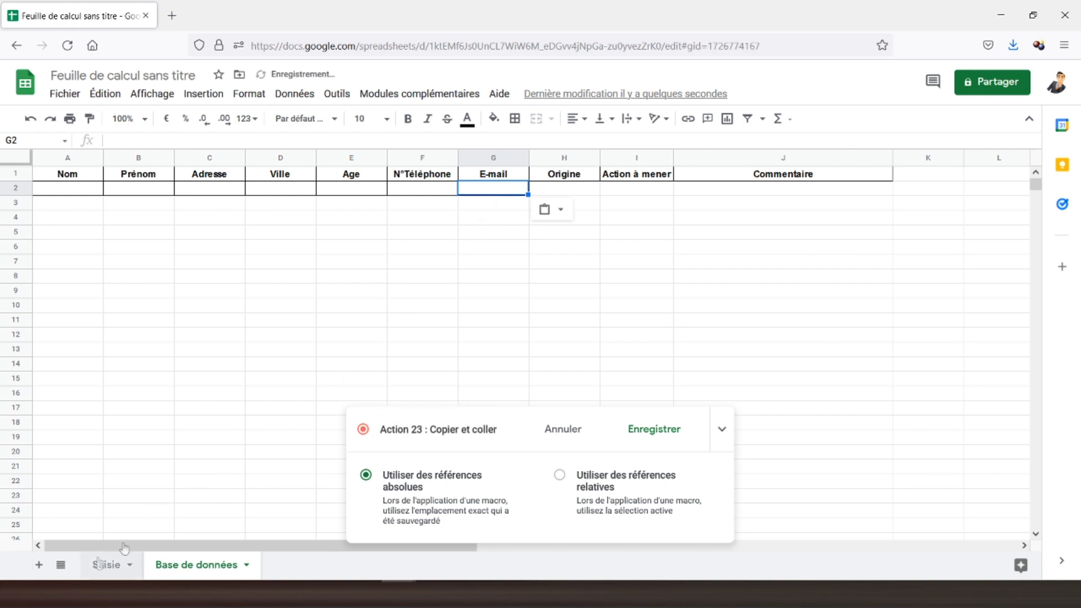
Paste the Origine and Action à mener fields into H2 and I2 of Base de données.
click(361, 279)
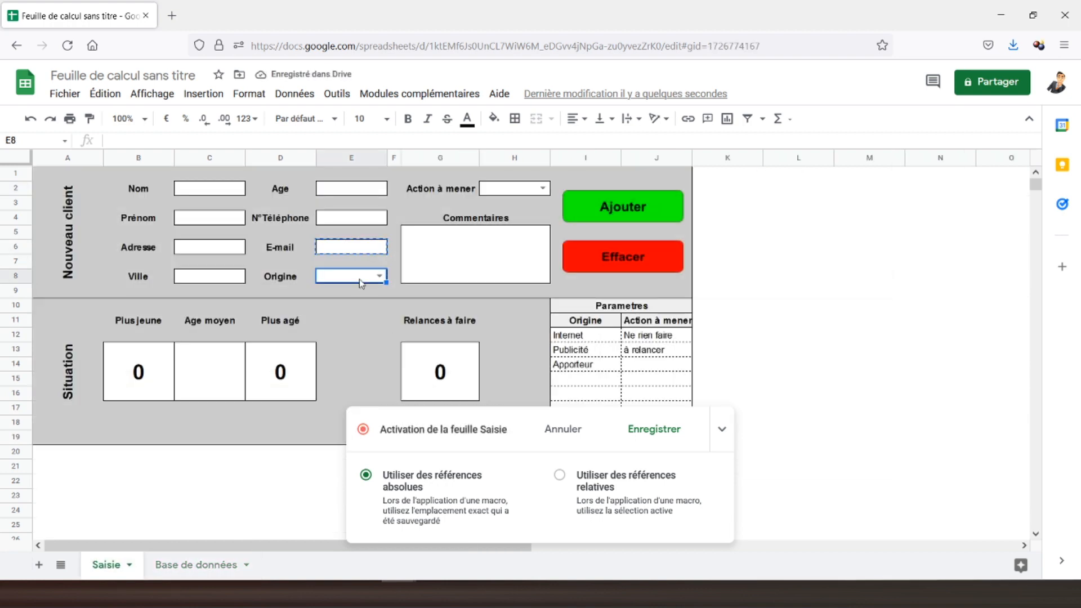
click(196, 565)
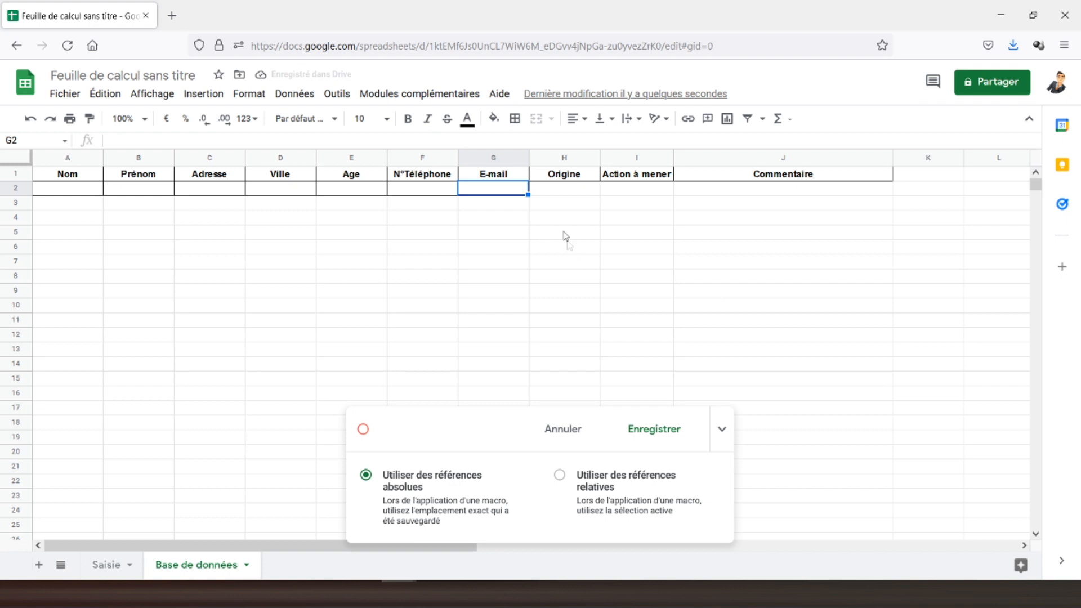
click(563, 195)
key(ctrl+v)
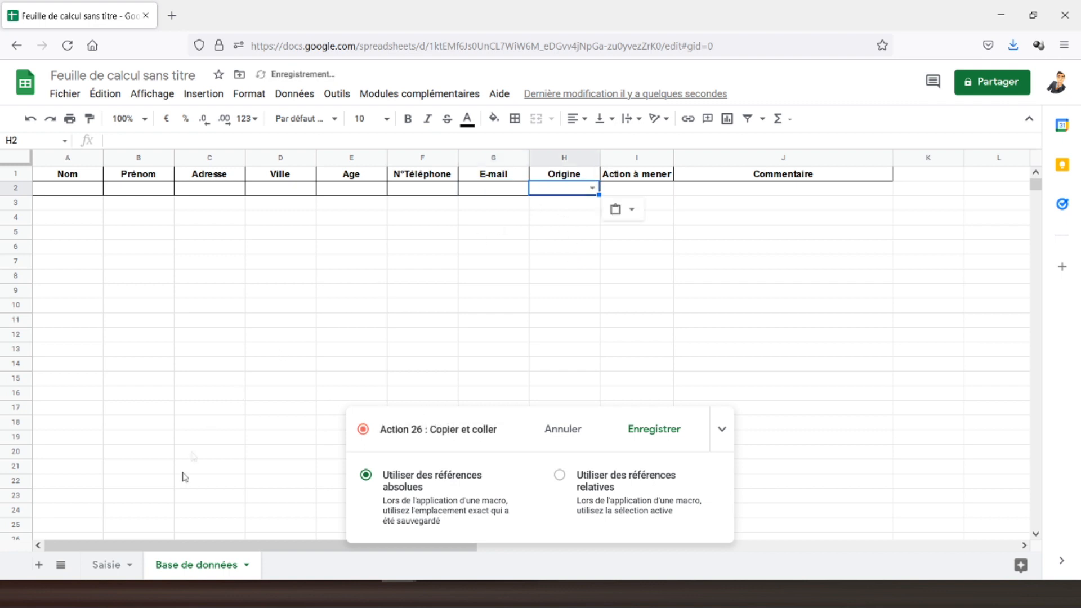
click(107, 565)
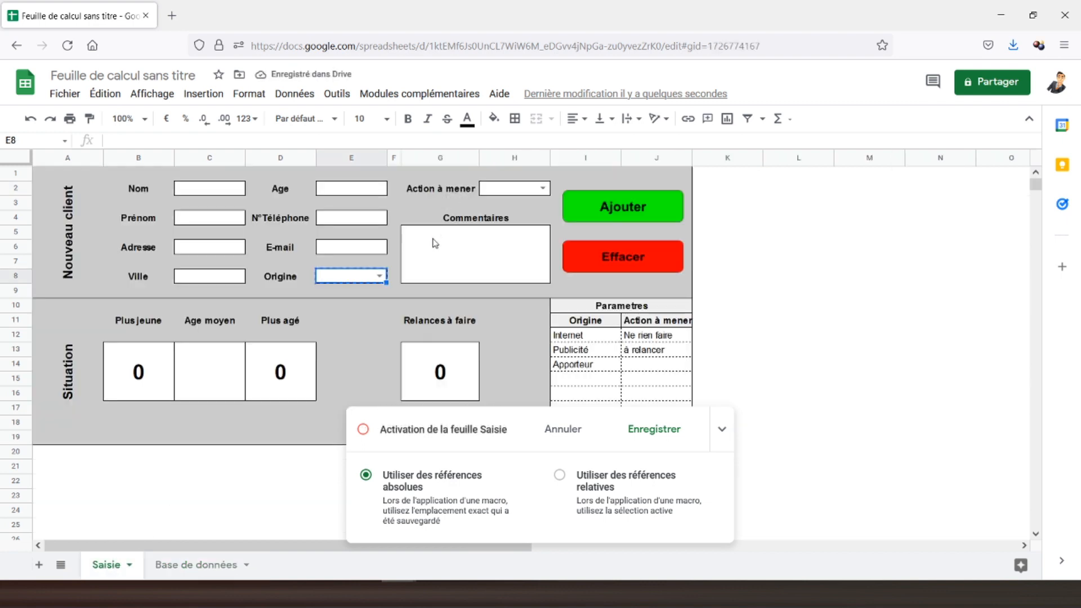
click(518, 192)
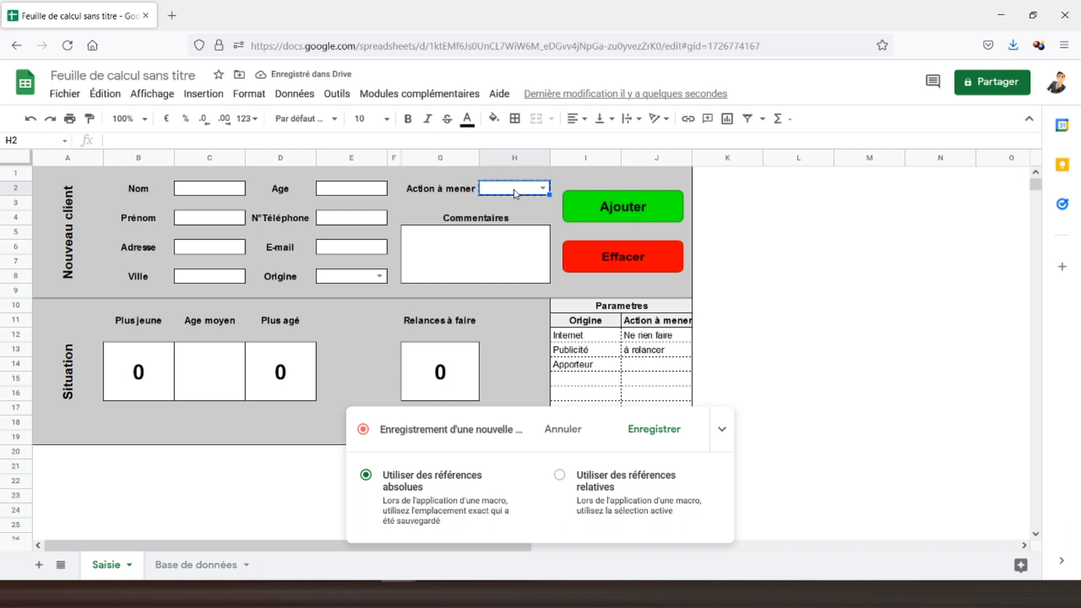
click(190, 566)
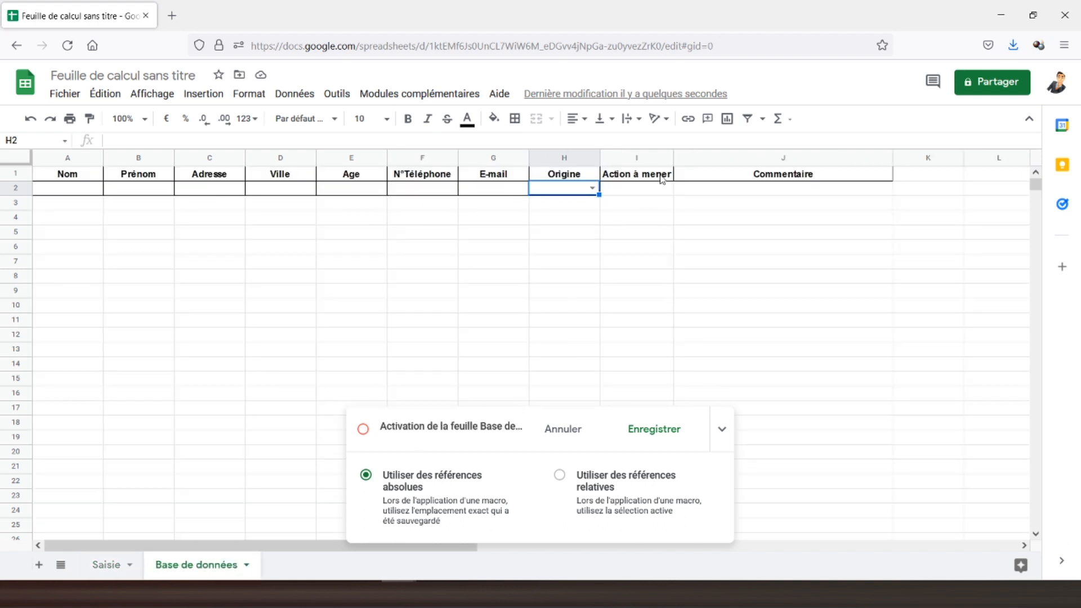
click(652, 190)
key(ctrl+v)
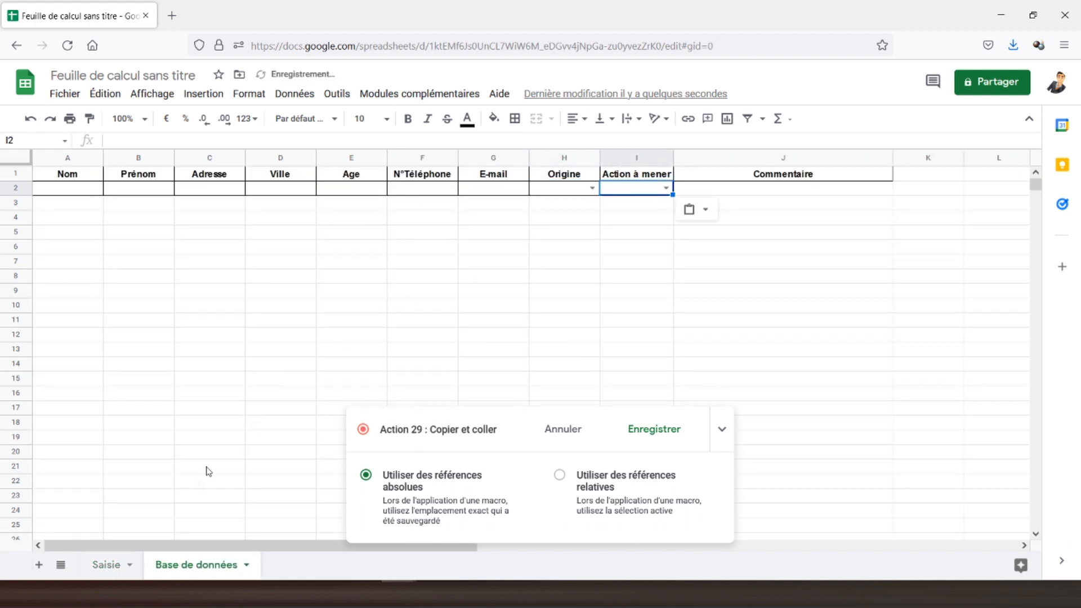
click(102, 566)
Paste the Commentaires box as values only into J2, then reselect the Nom field.
click(455, 258)
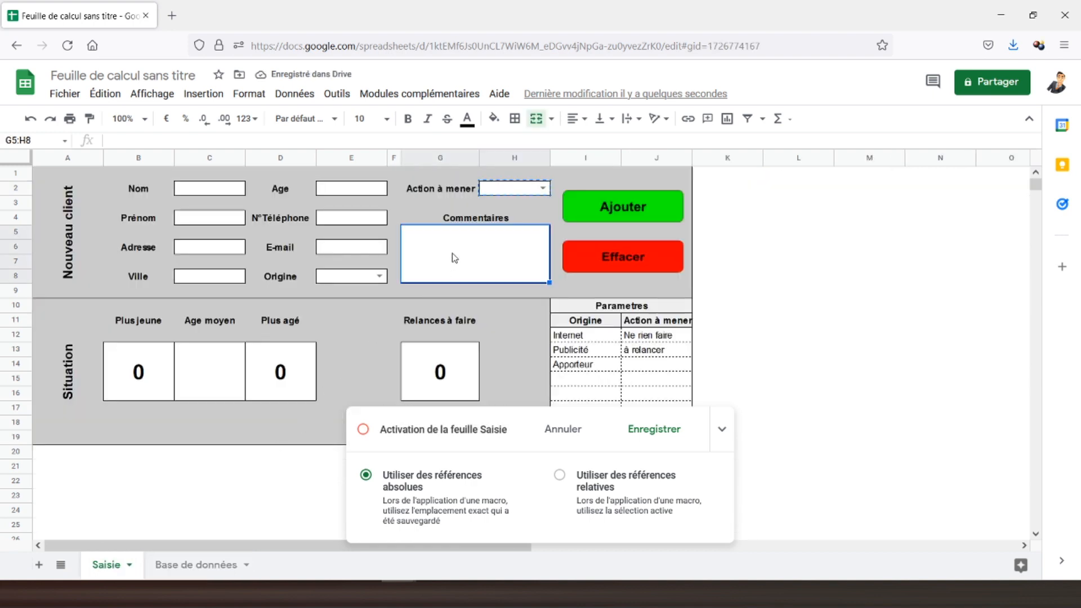
click(186, 564)
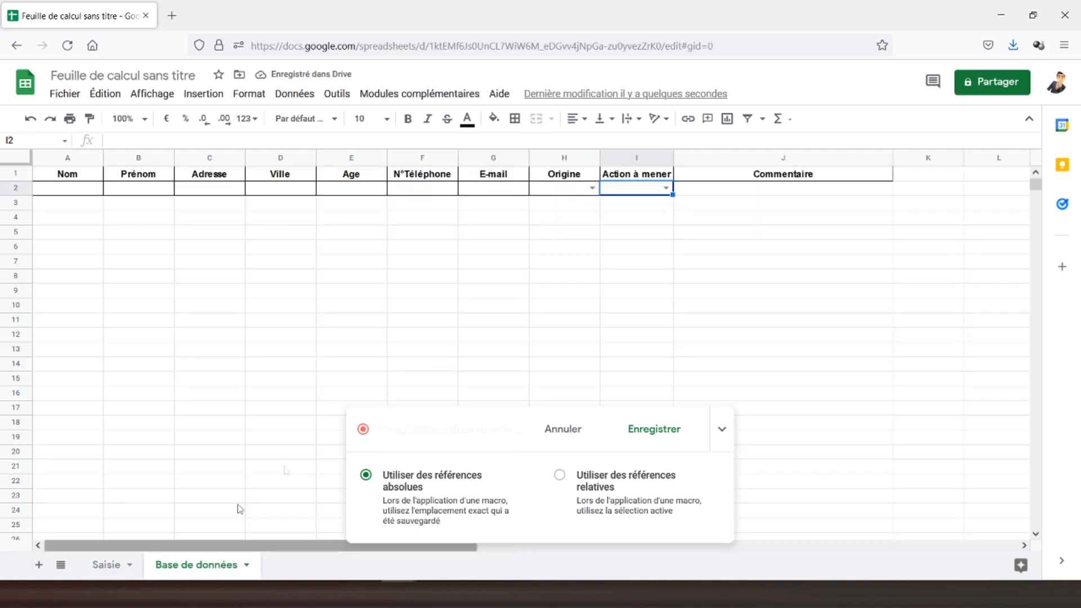
right_click(707, 196)
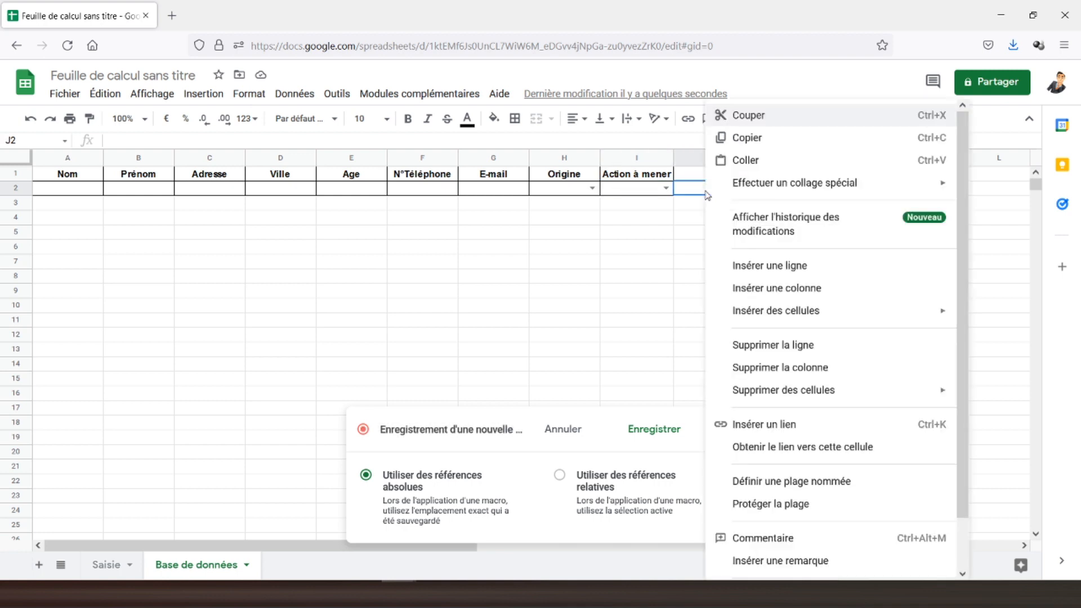
mouse_move(737, 186)
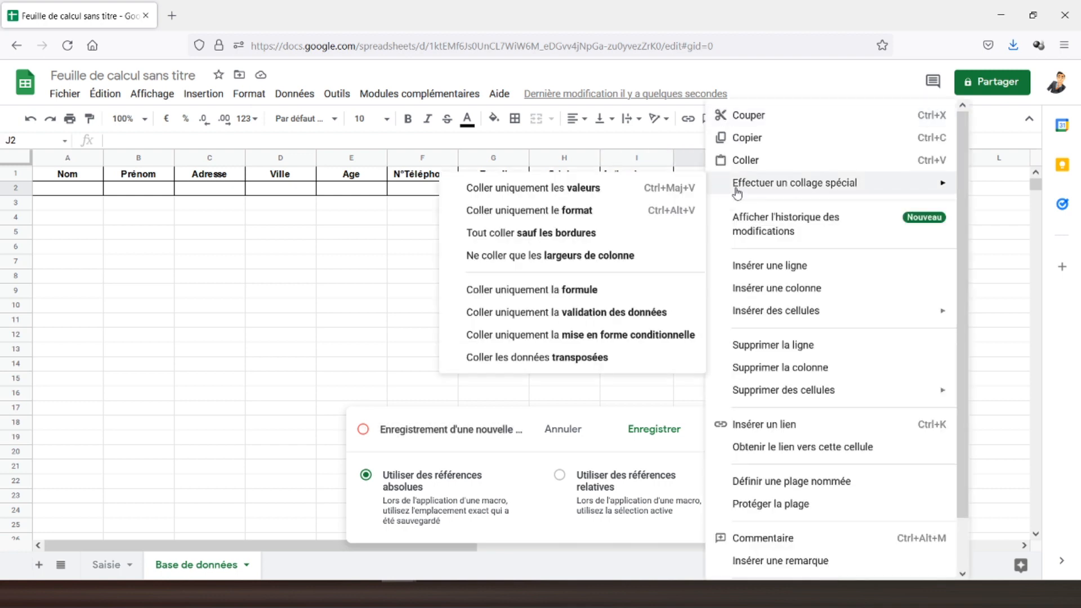
click(584, 197)
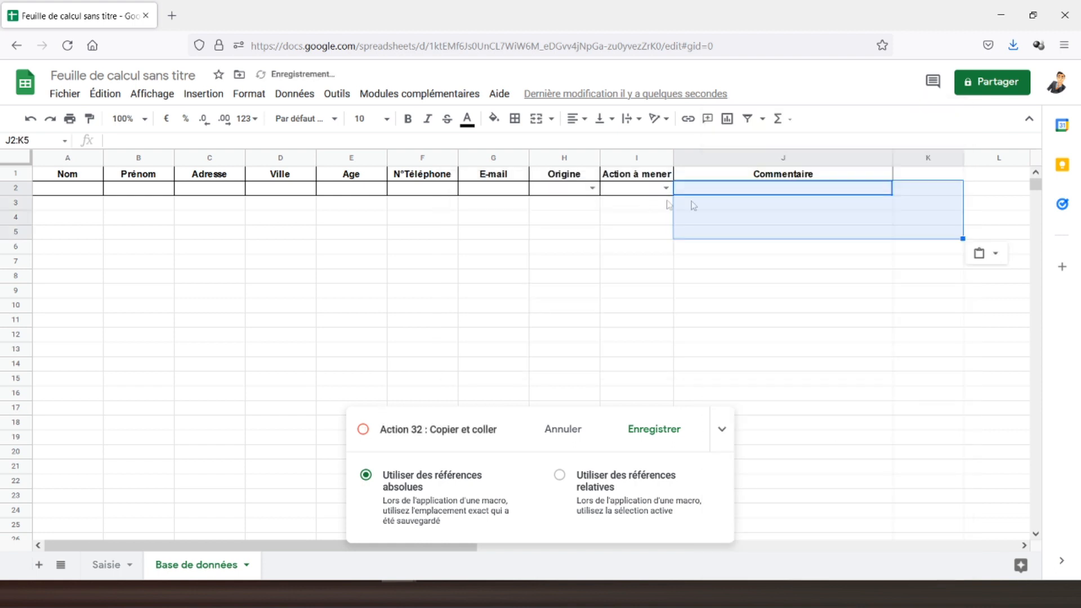
click(76, 175)
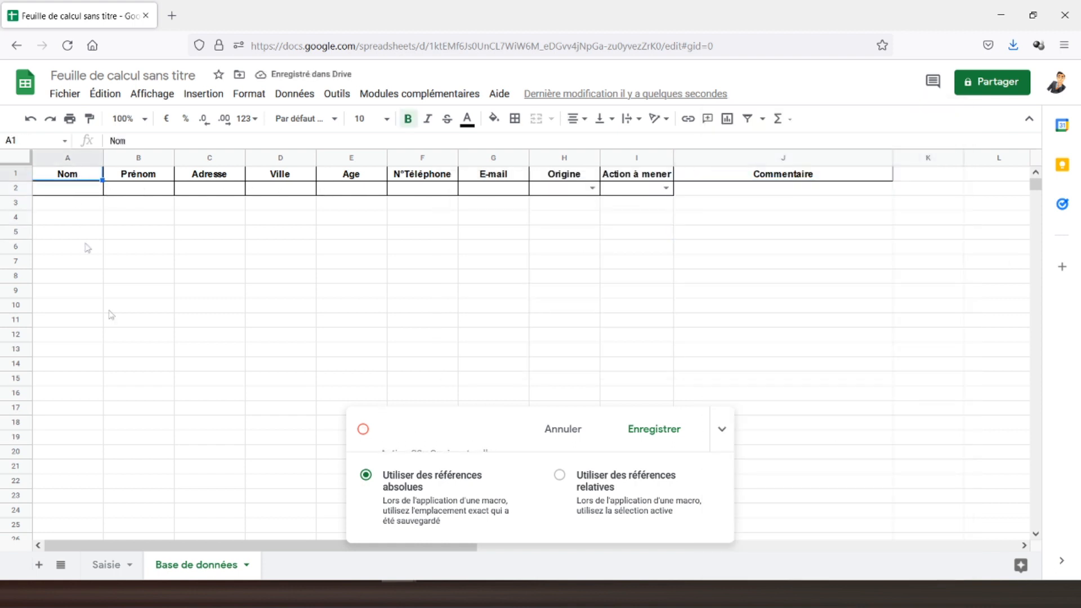
click(111, 565)
click(204, 189)
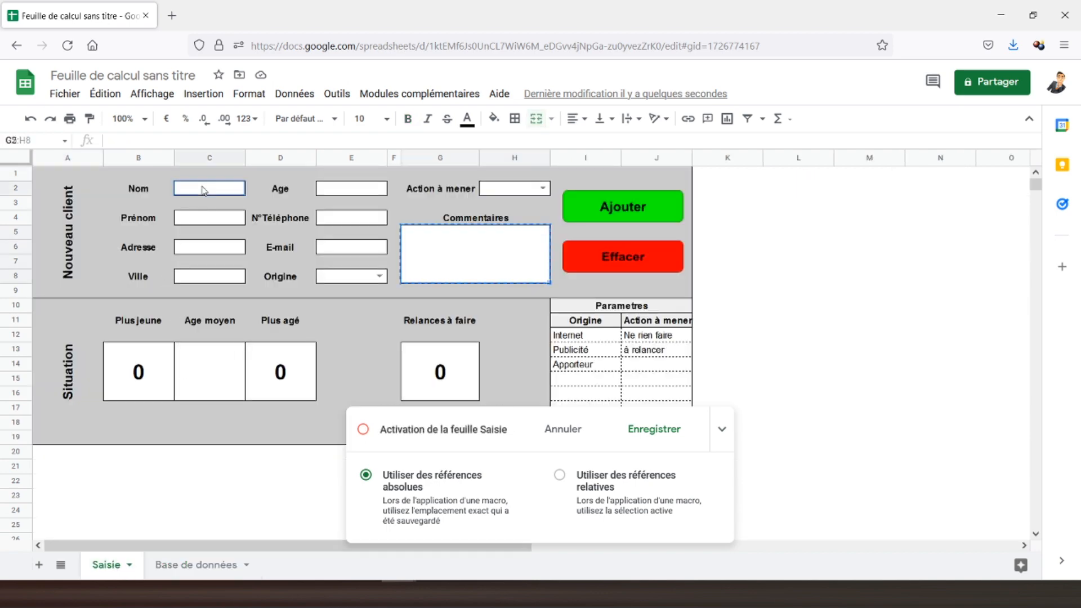
Stop the recording and save the macro with the name 'Ajouter'.
click(648, 436)
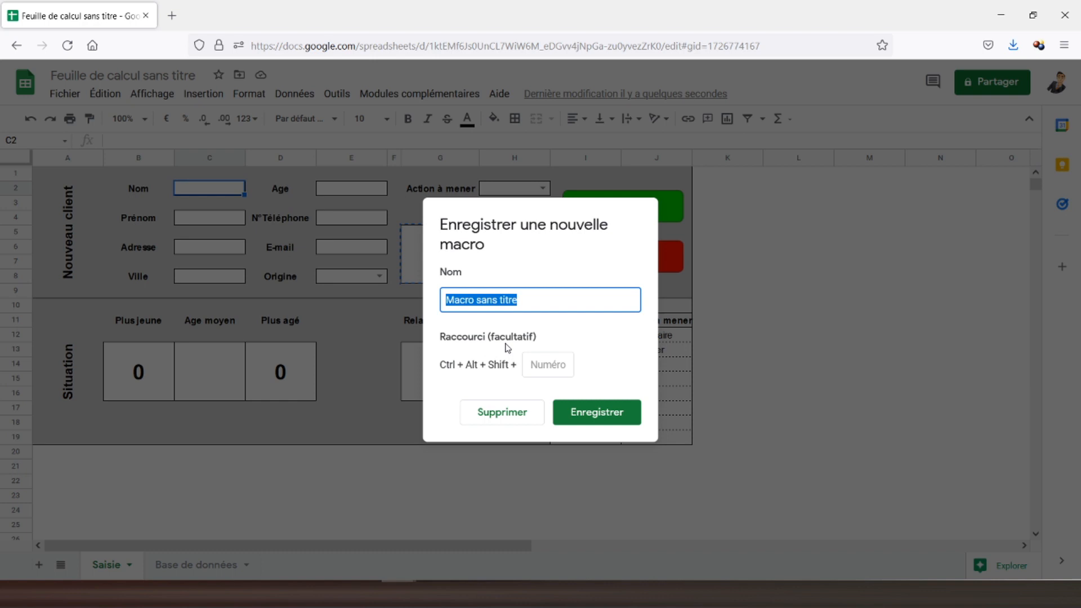
text(Ajouter)
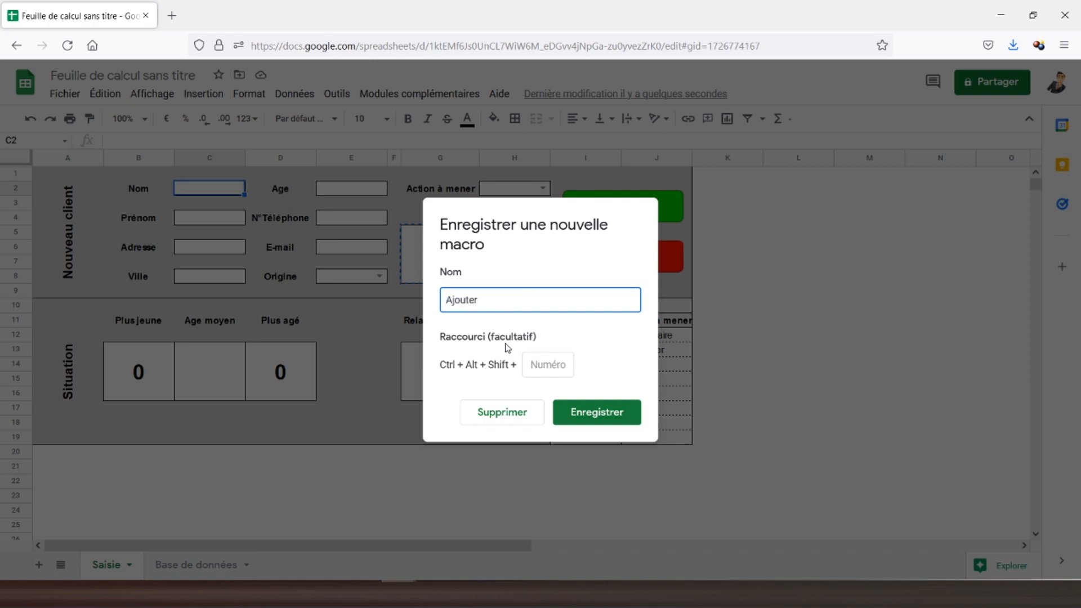
click(598, 417)
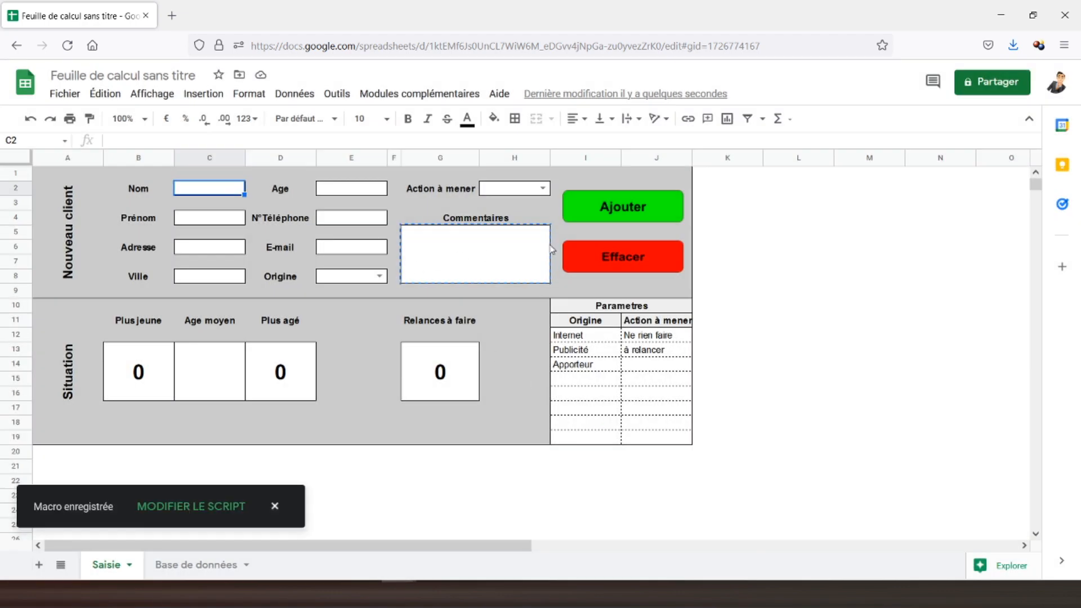
Assign the script 'Ajouter' to the green Ajouter button drawing on the Saisie form.
click(660, 212)
click(675, 208)
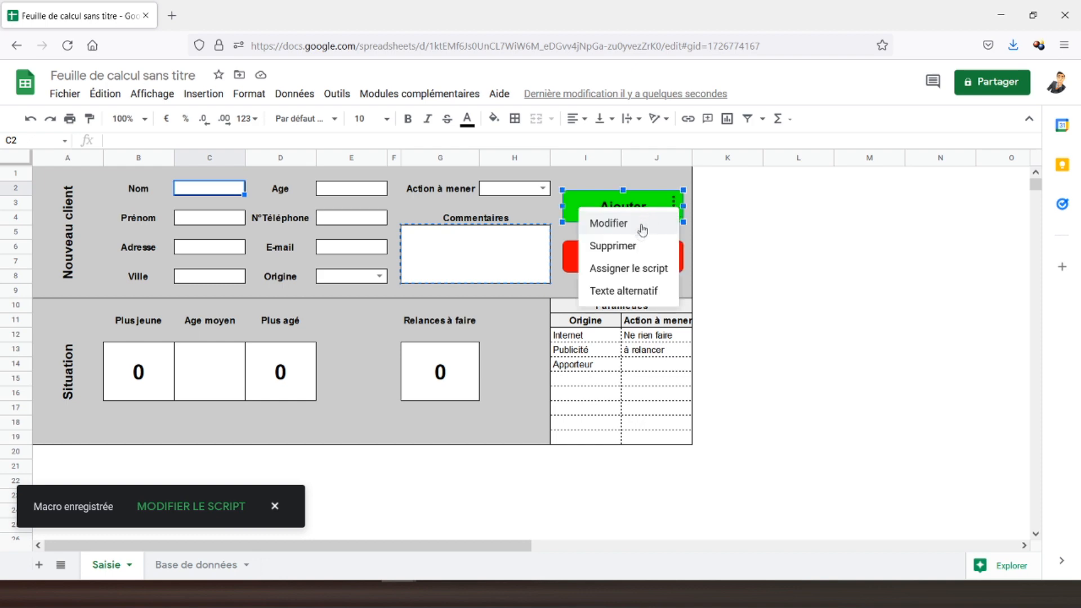
click(628, 270)
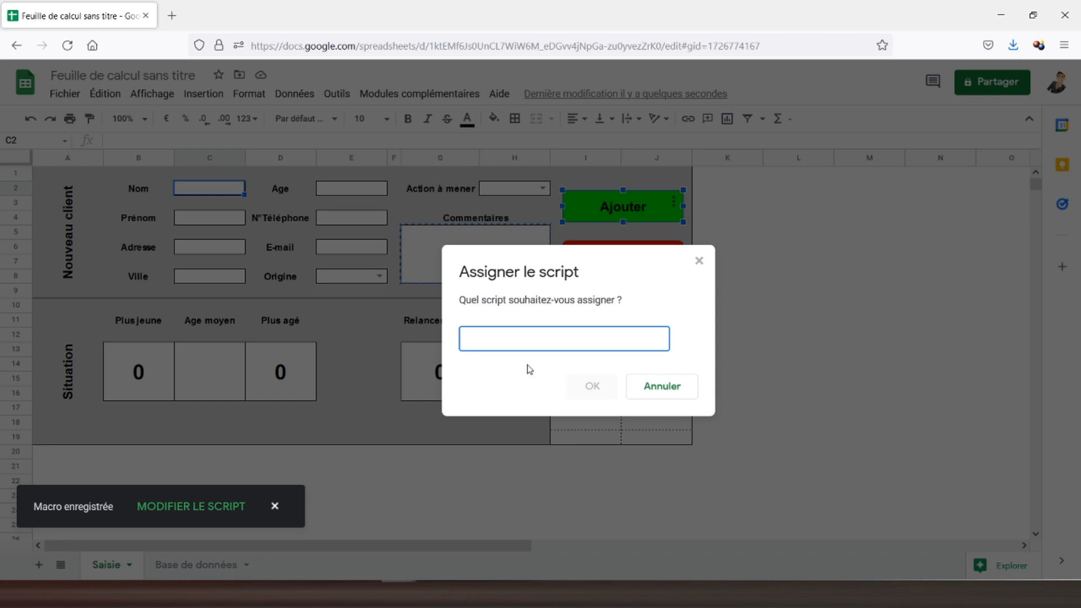
text(Ajouter)
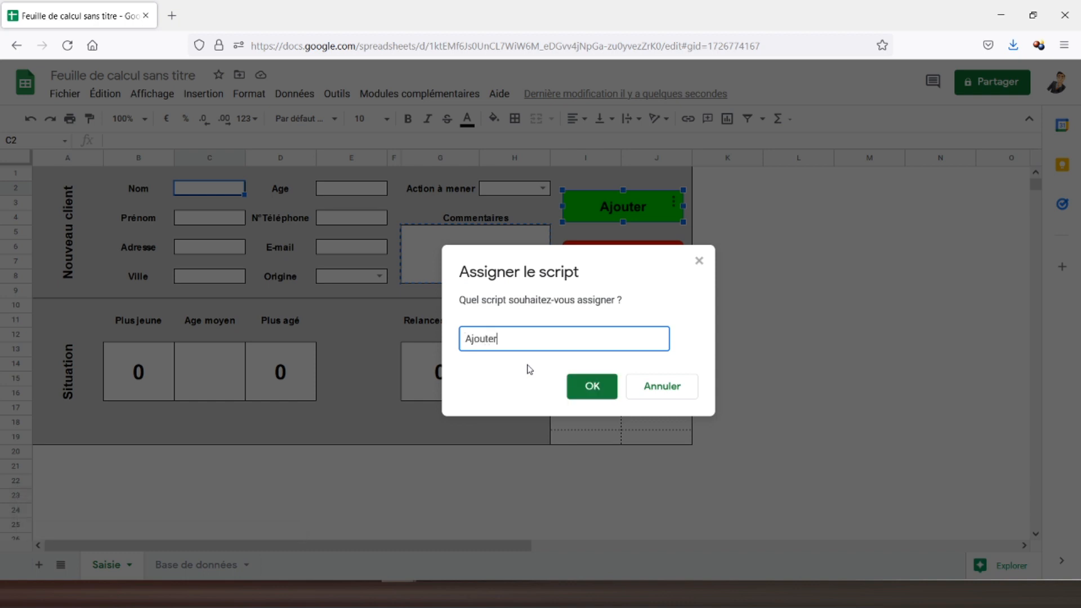
click(592, 386)
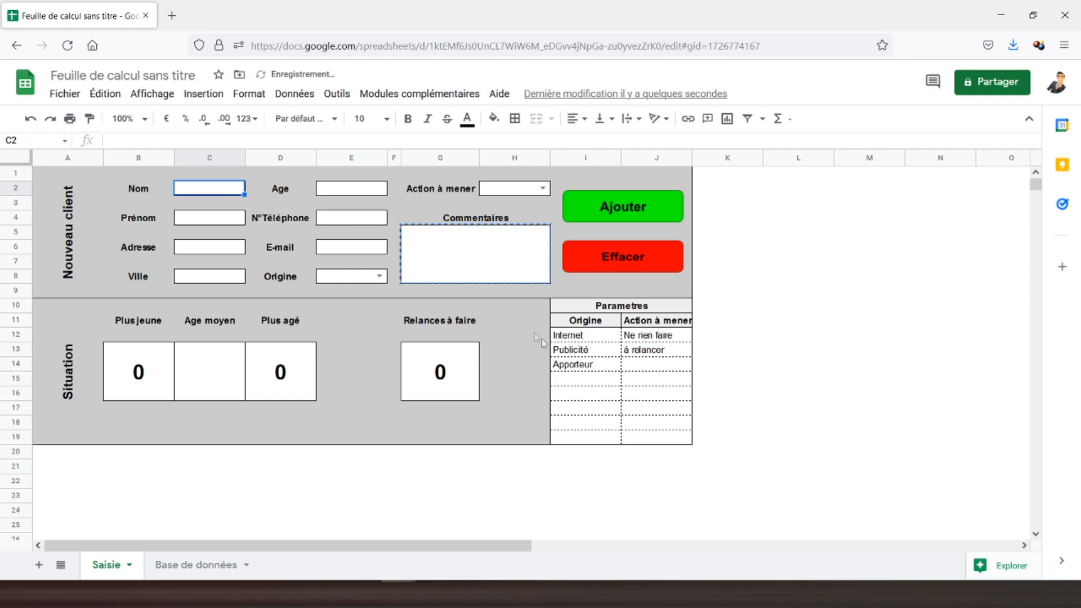
Enter a test client's last and first name, Ville 'Colma' and Age 30 into the form.
text(p)
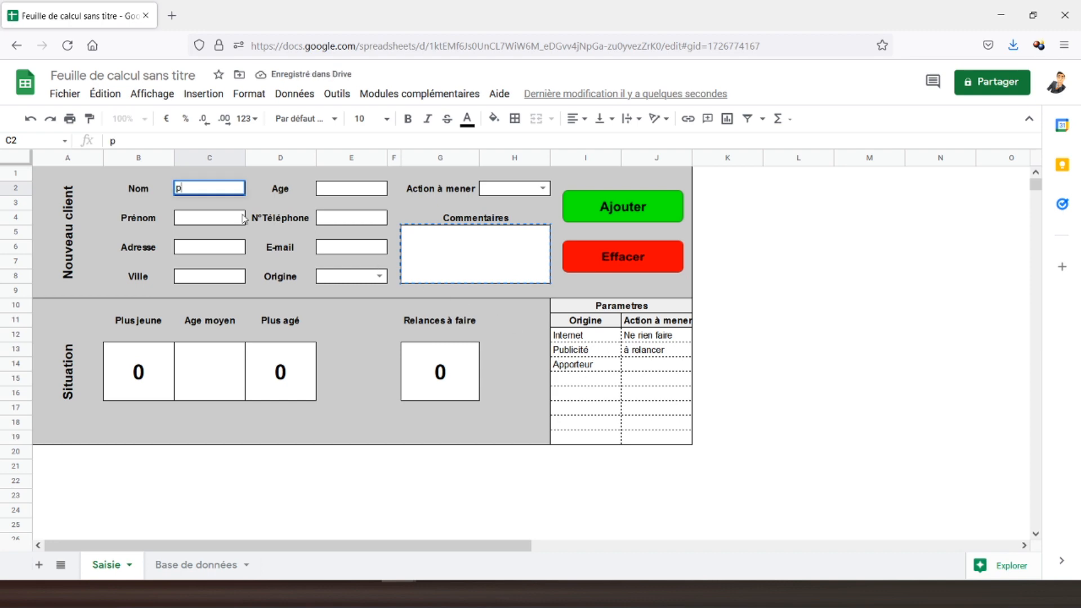
key(BackSpace)
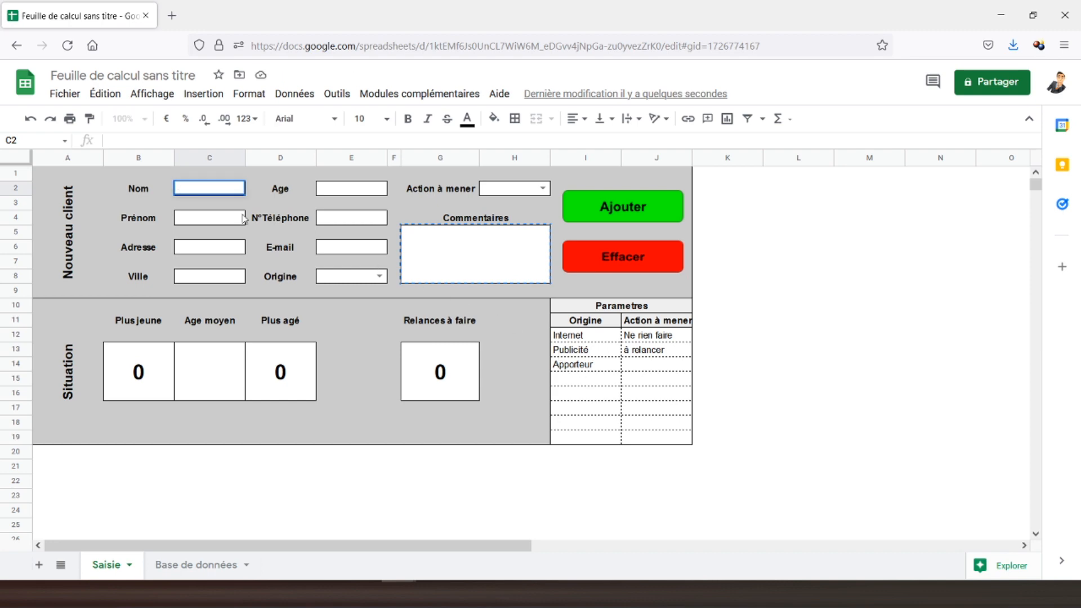
click(233, 219)
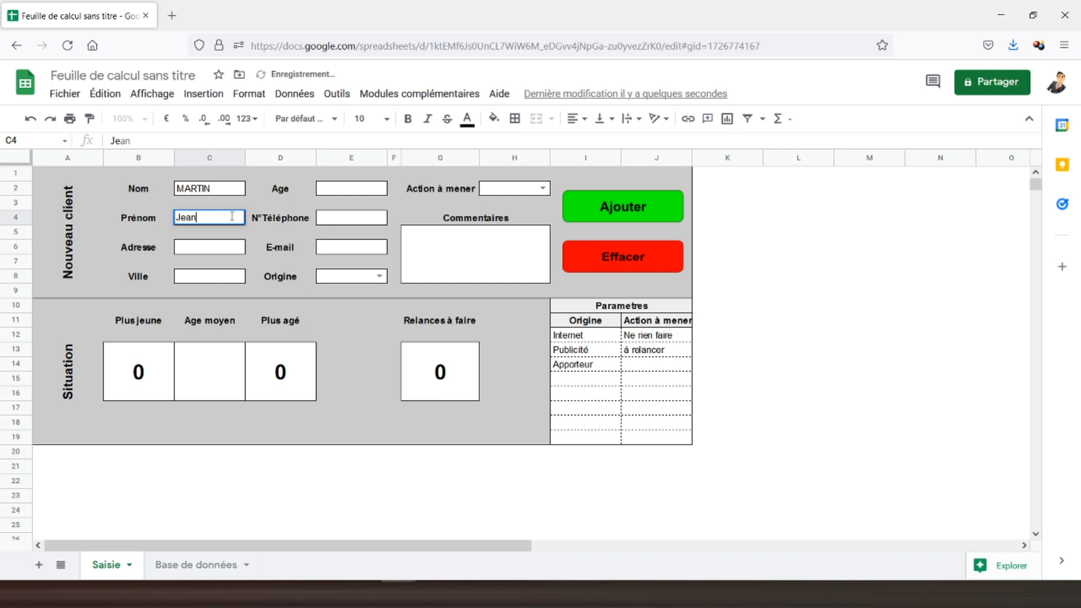
key(Return)
click(207, 276)
text(Colmar)
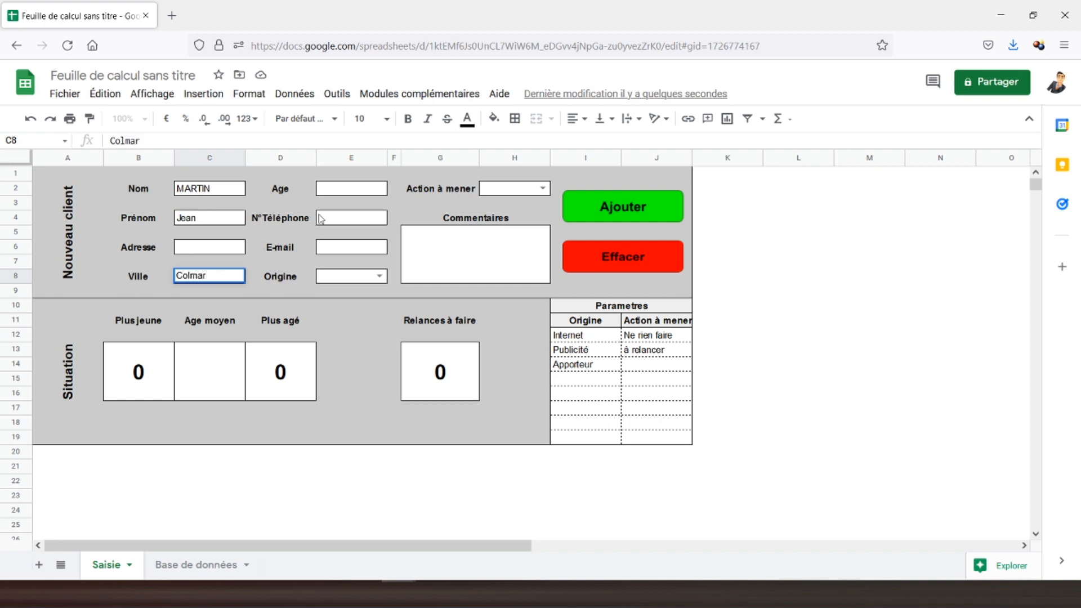
click(334, 195)
text(30)
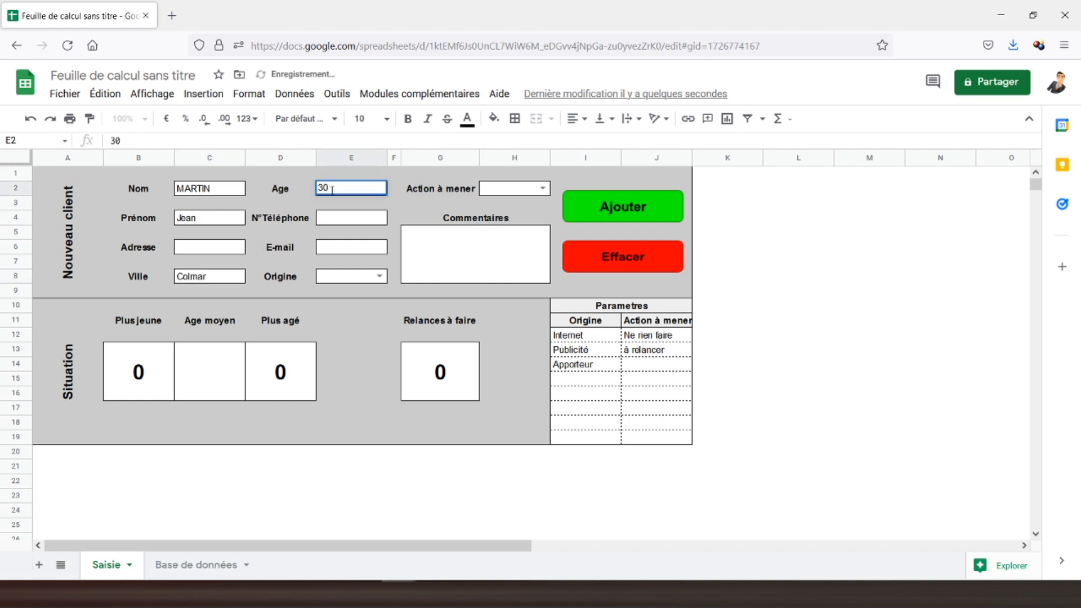
click(234, 219)
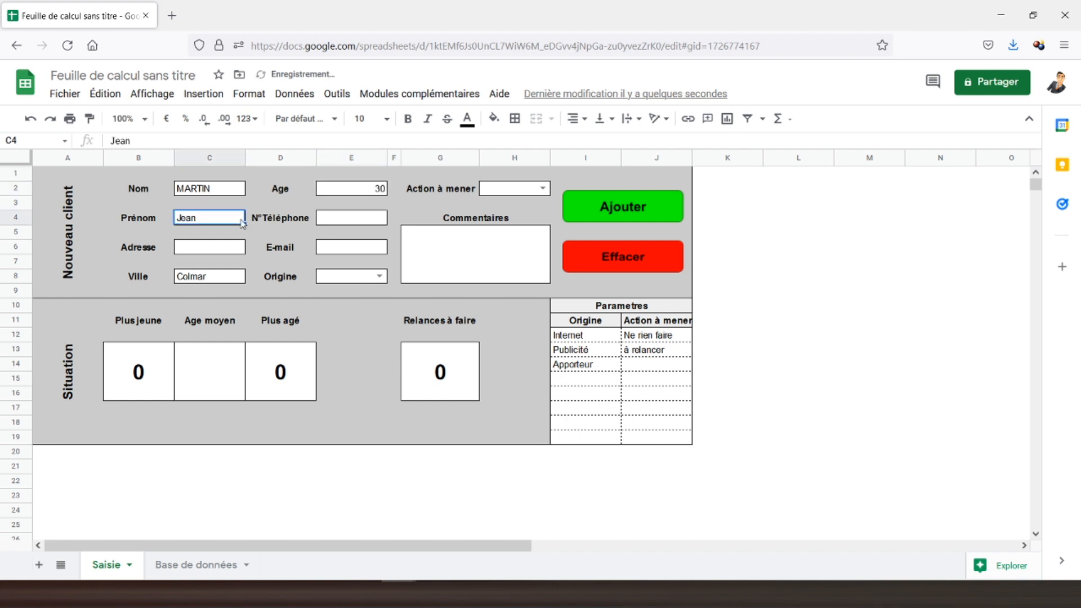
Set Origine to Internet and Action à mener to à relancer, then add the client with Ajouter.
click(379, 277)
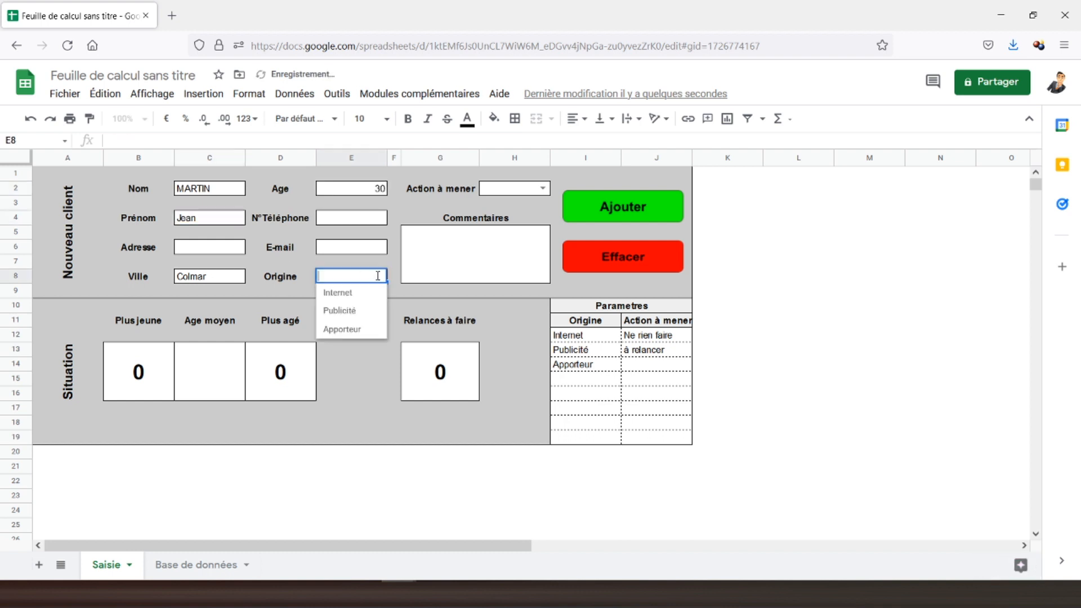
click(345, 293)
click(543, 188)
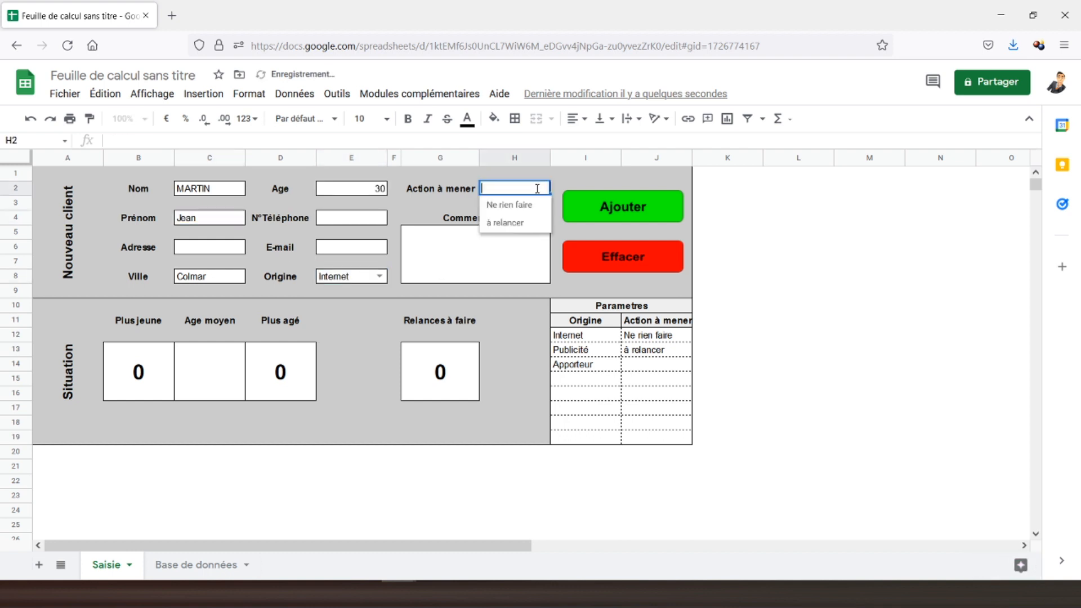
click(498, 222)
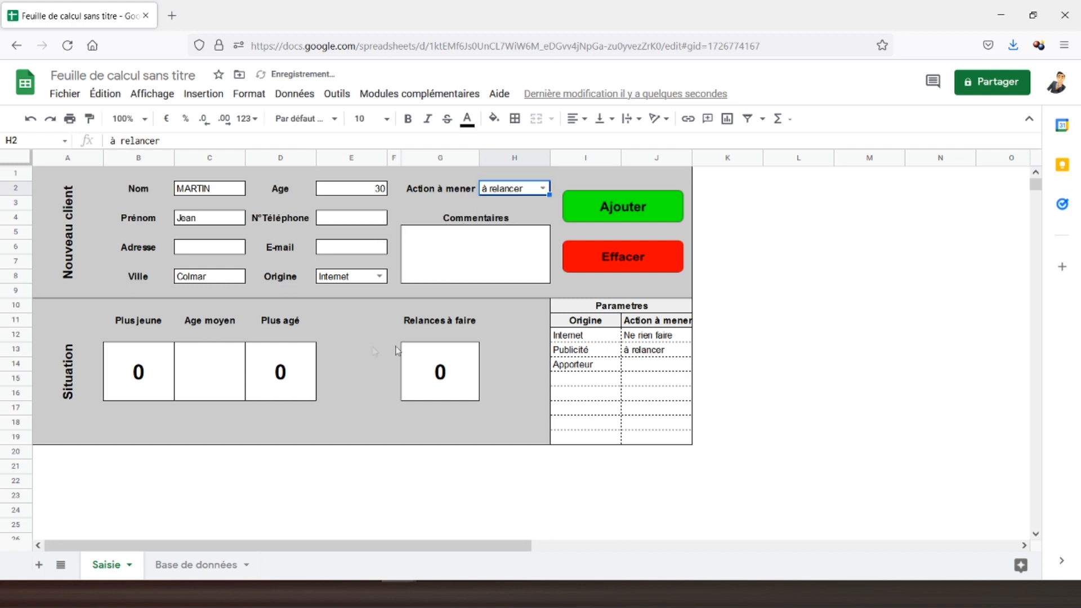
click(624, 211)
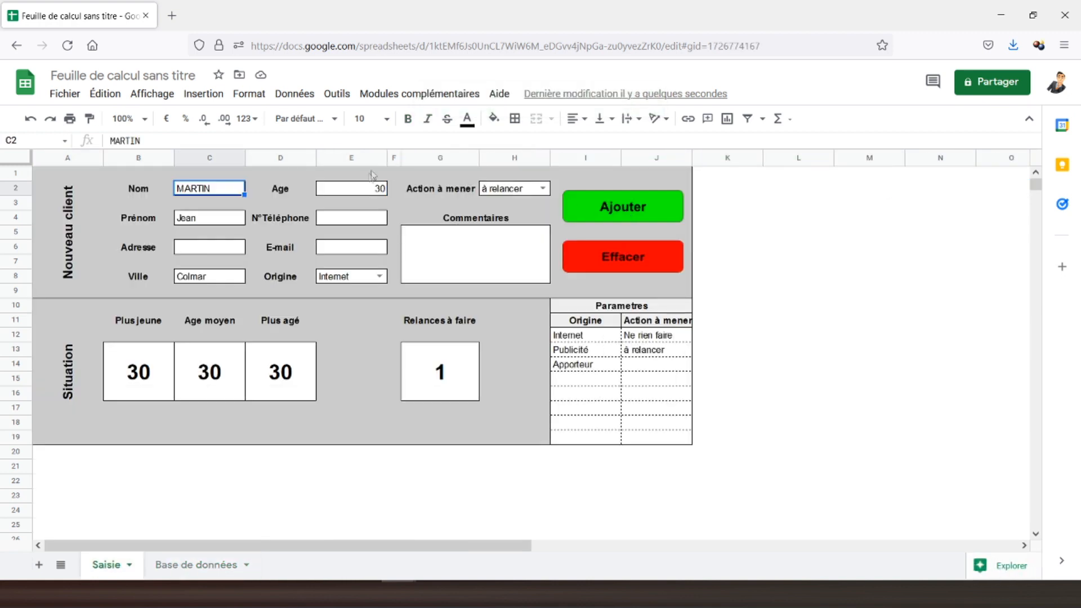
Delete the empty row 3 from Base de données, then empty the Saisie form with Effacer.
click(200, 566)
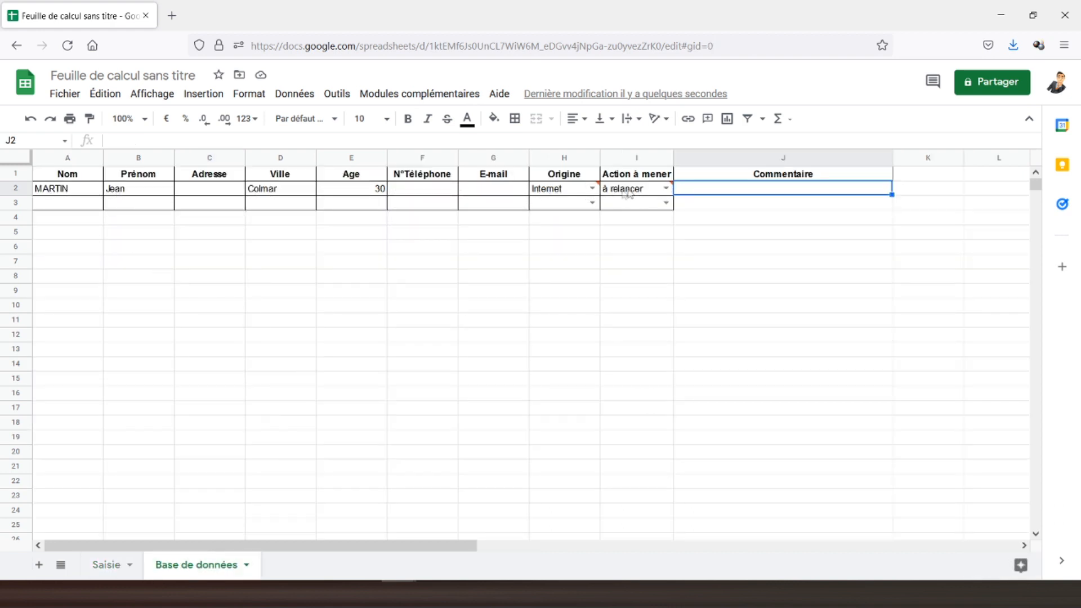
click(18, 202)
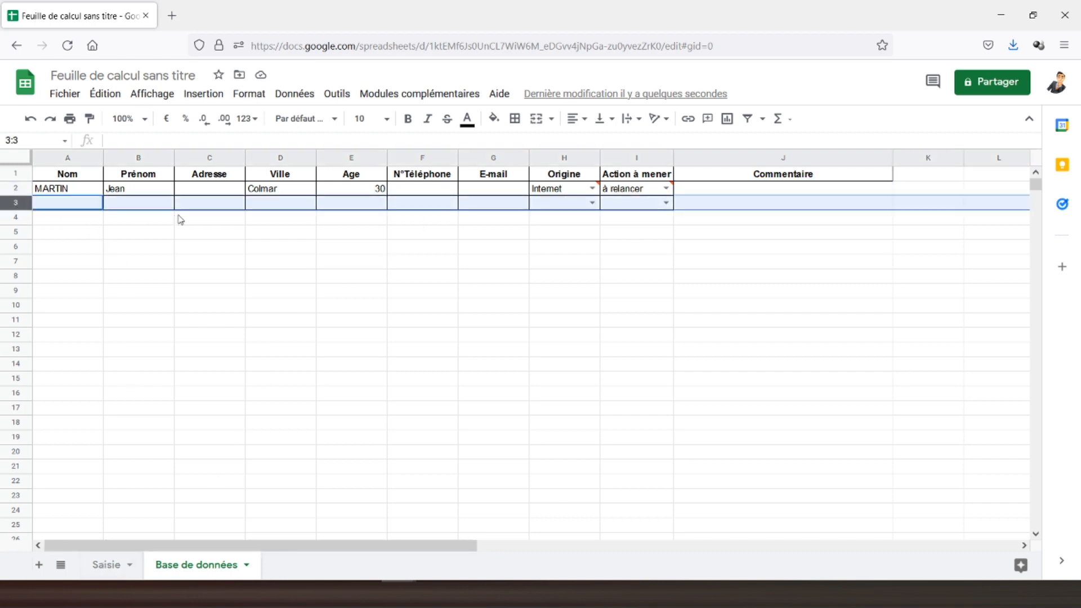
right_click(16, 203)
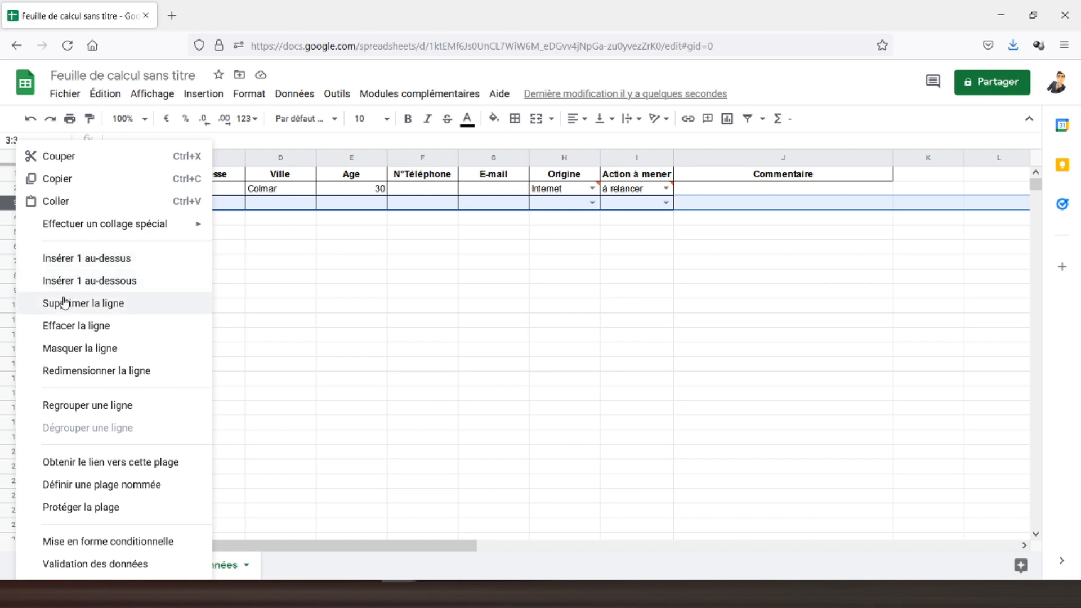
click(96, 301)
click(83, 169)
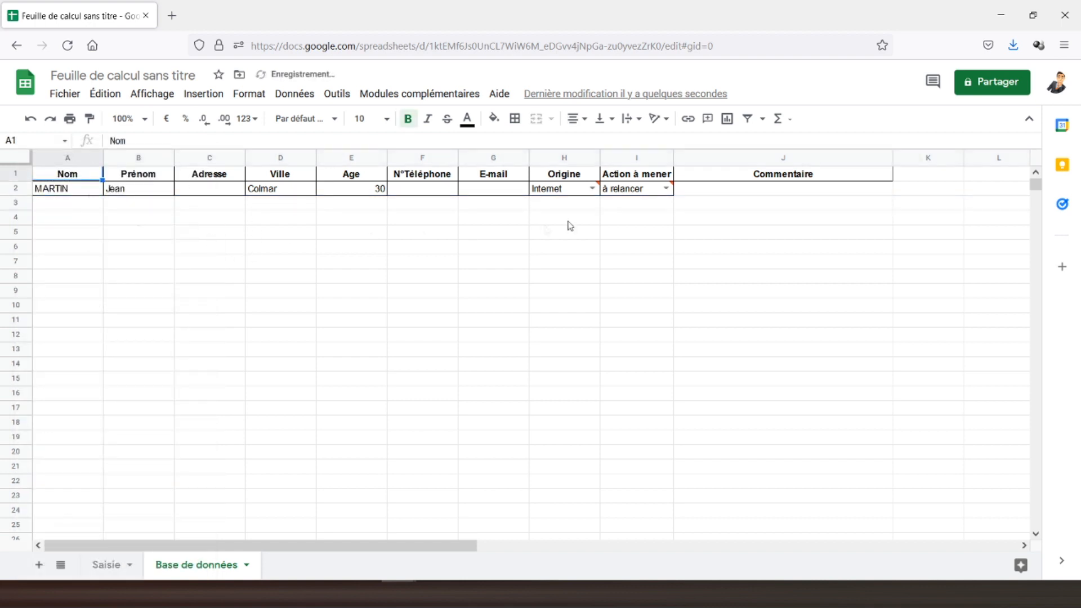
click(103, 569)
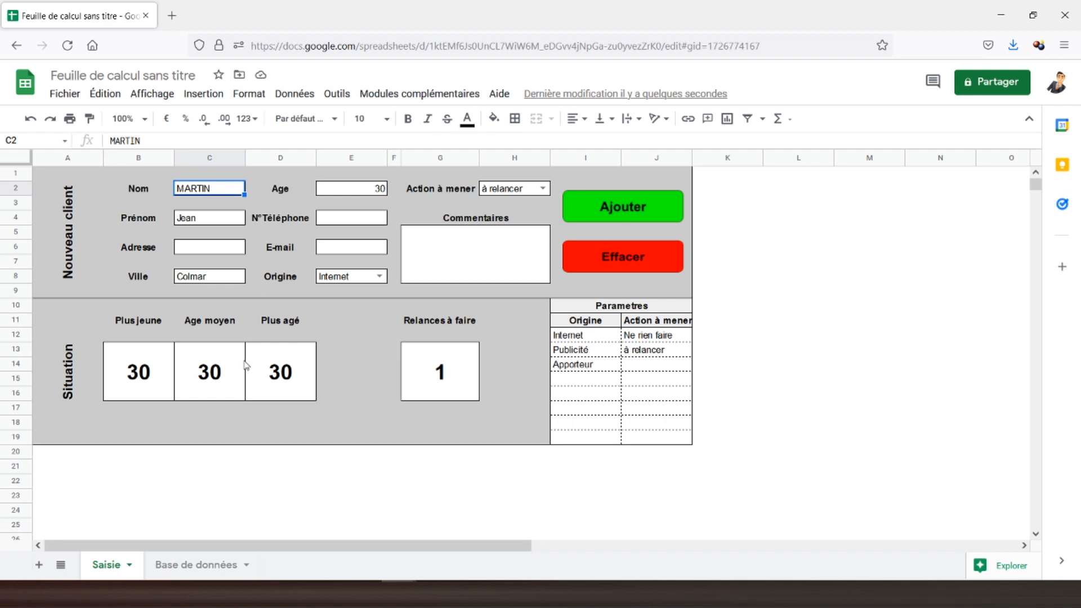
click(626, 261)
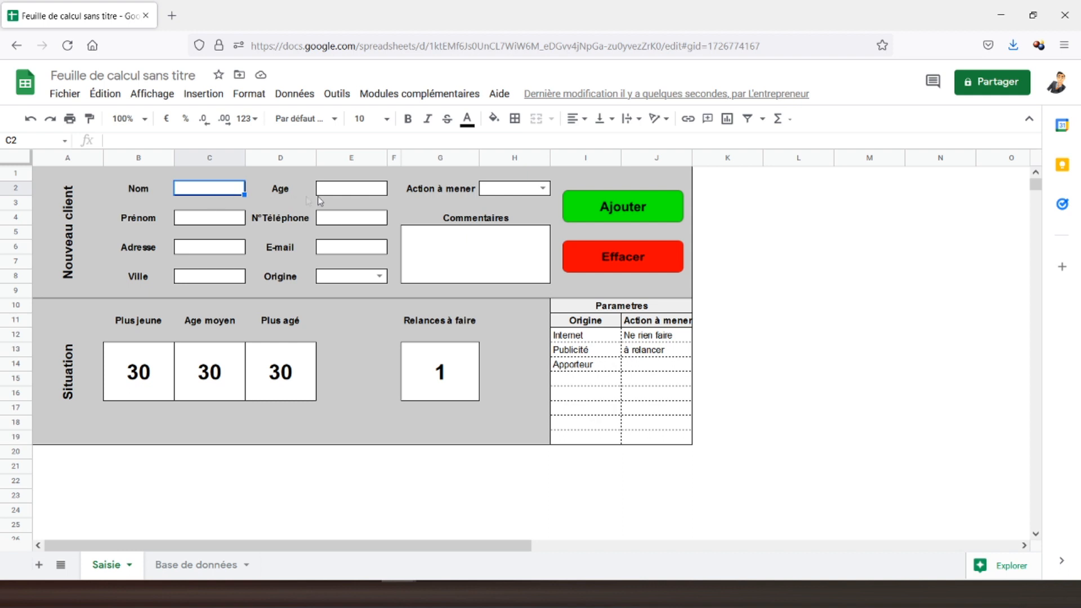
Open Éditeur de scripts from the Outils menu to view the recorded macro code.
click(337, 95)
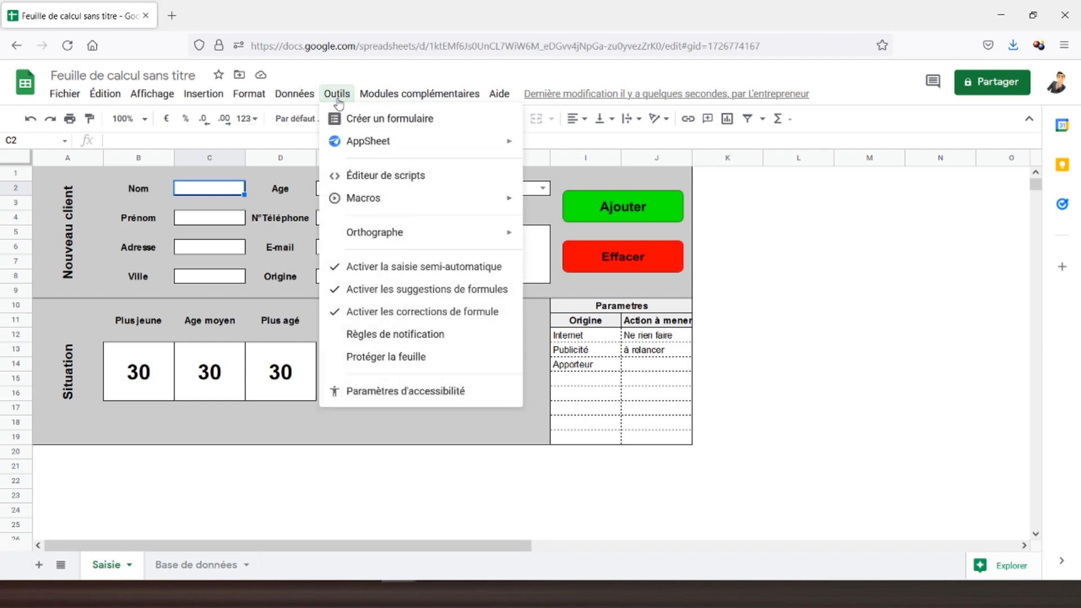
click(360, 179)
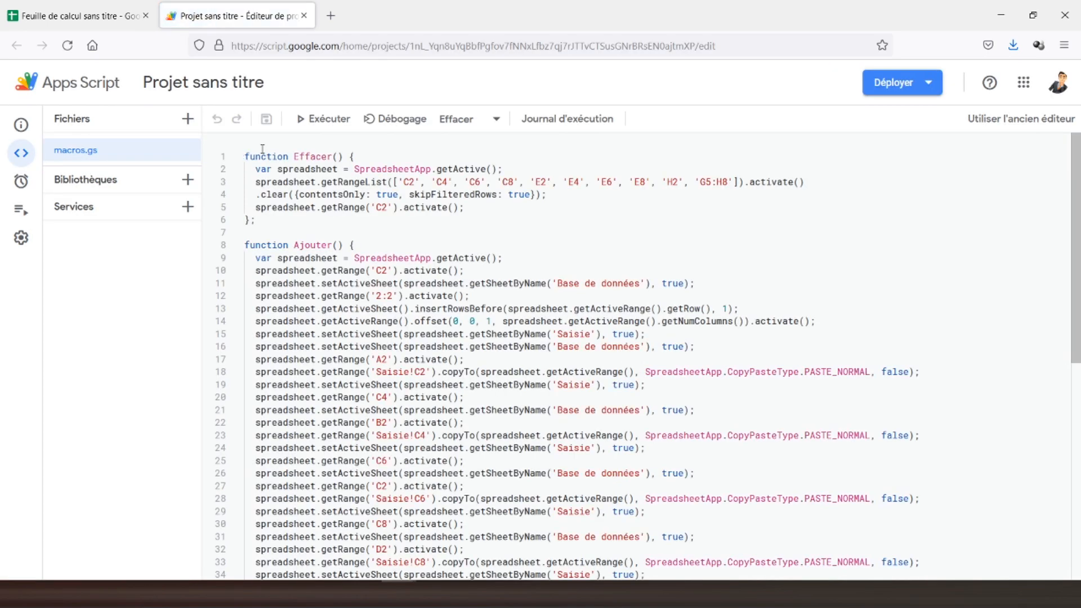
Insert an empty line 67 after the final C2 activation line of the Ajouter function in macros.gs.
scroll(302, 240, down, 1)
scroll(302, 242, up, 1)
scroll(351, 160, down, 3)
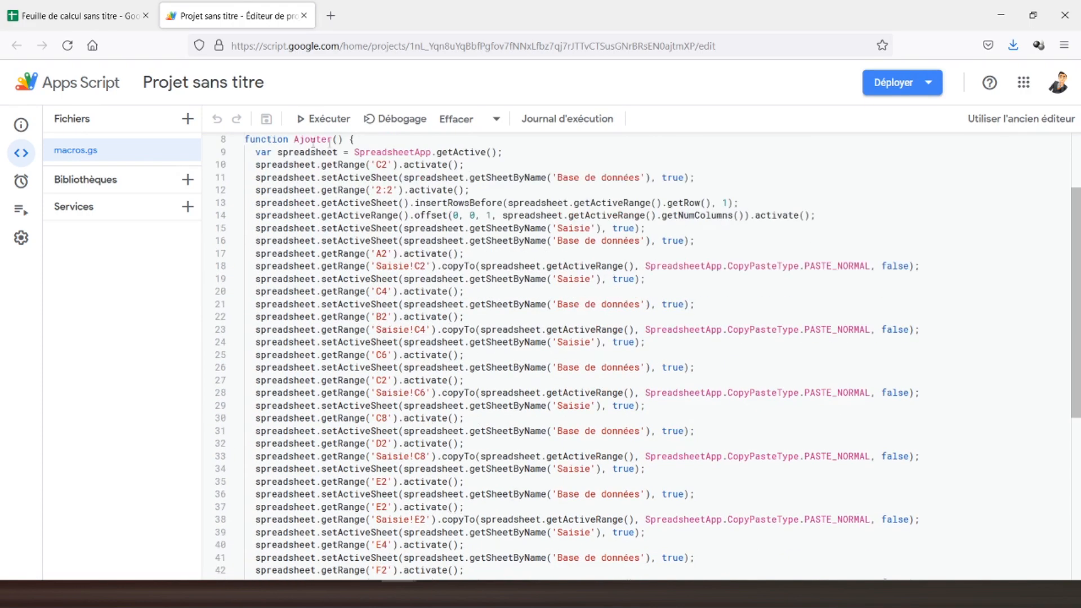
scroll(282, 142, down, 9)
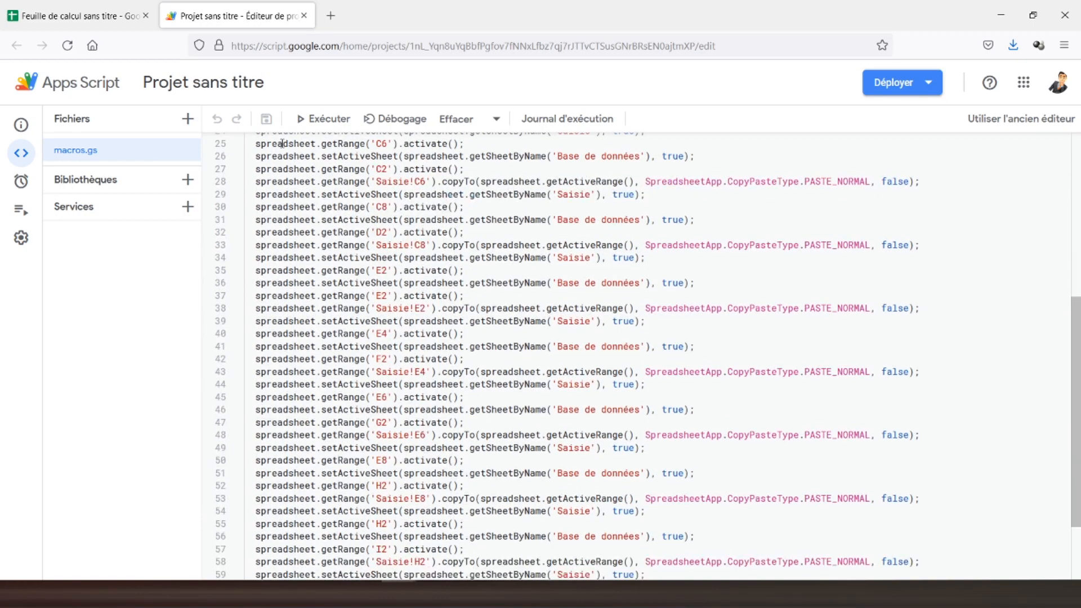
click(471, 560)
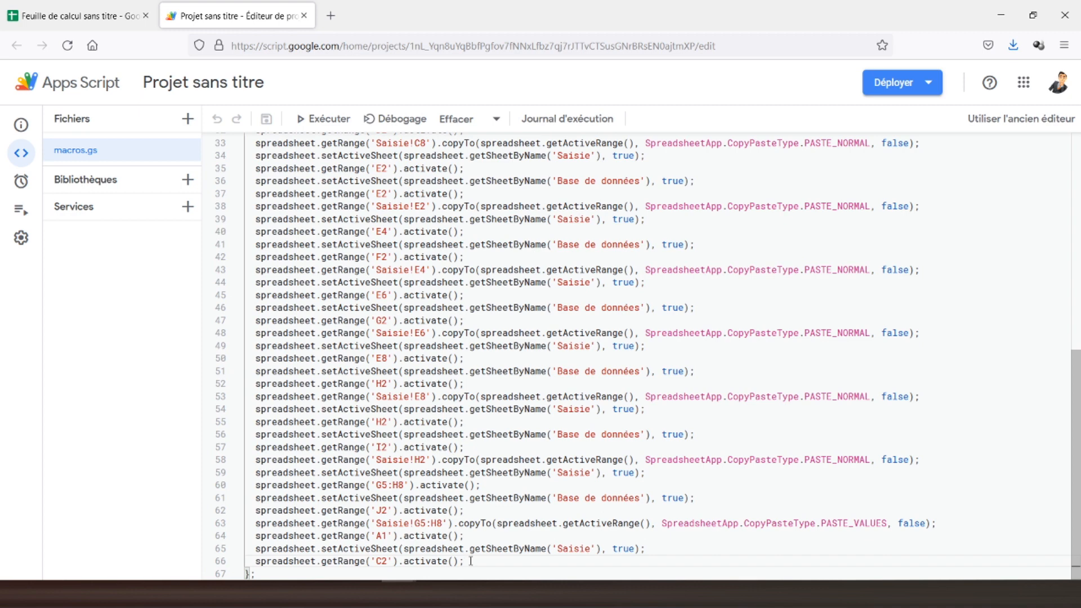
key(Return)
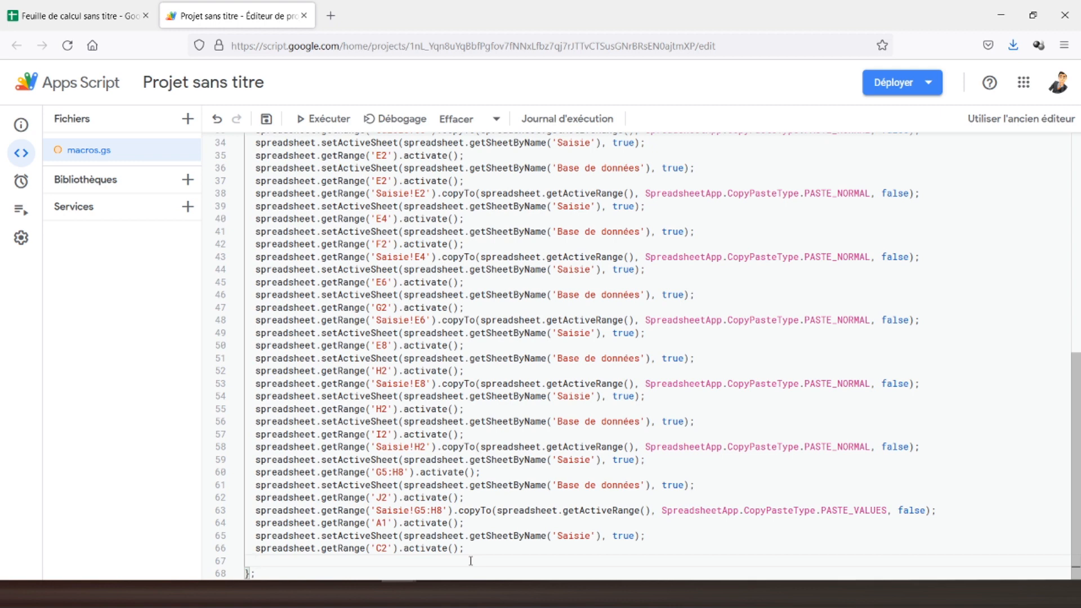
Write Browser.msgBox('Nouveau client ajouté') on line 67 and run the script.
text(Browser)
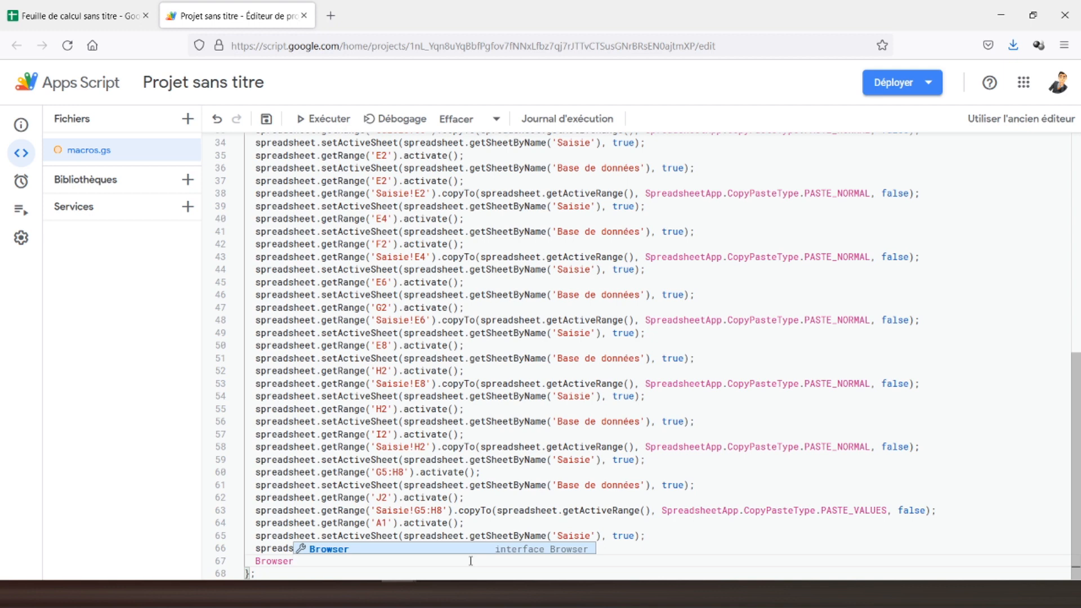
text(.)
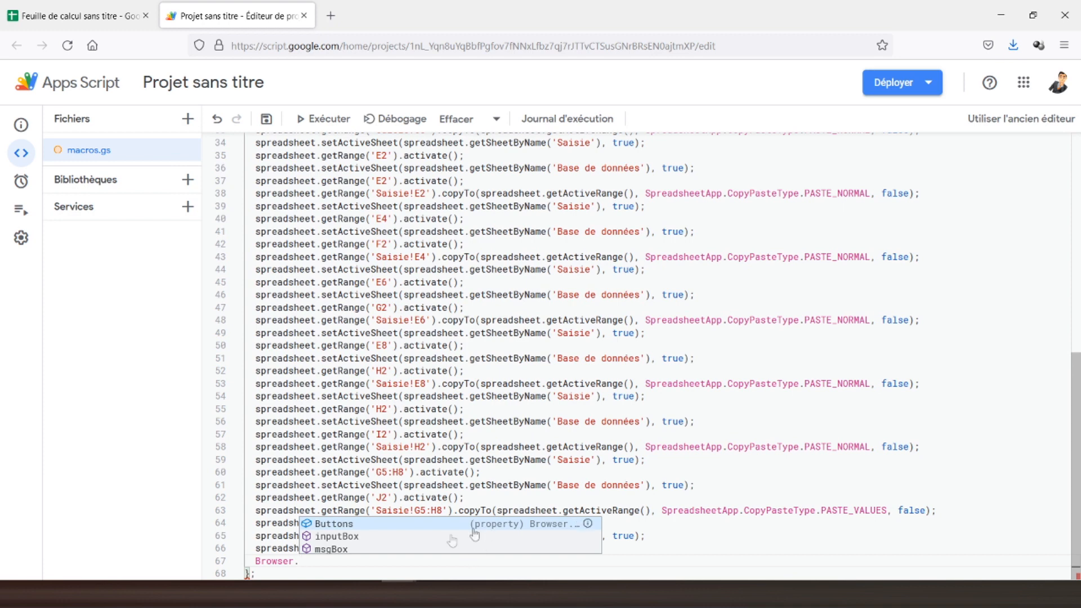
click(328, 548)
click(338, 560)
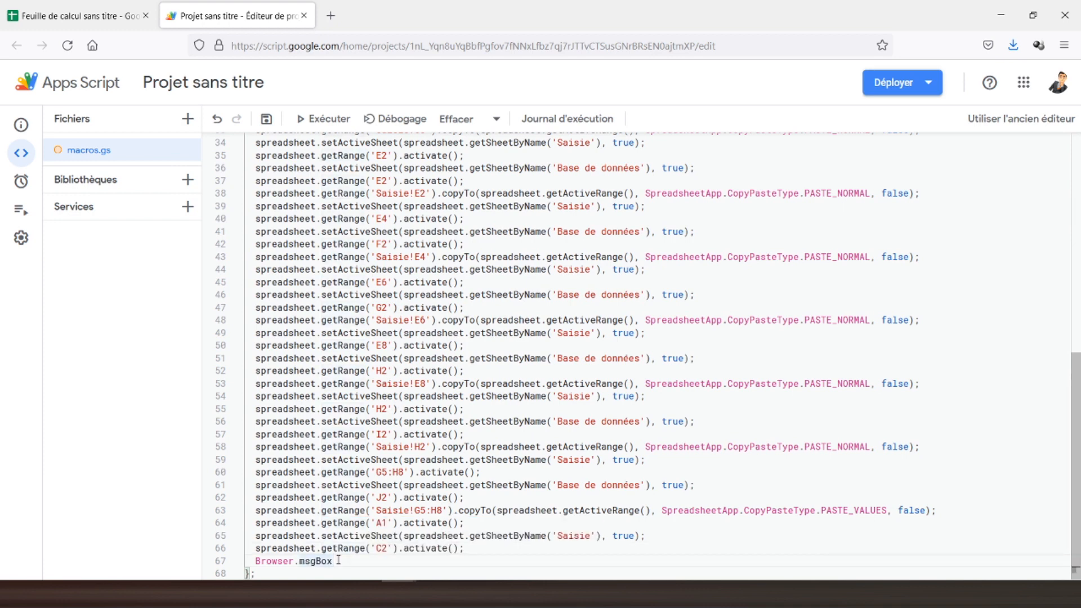
text(()
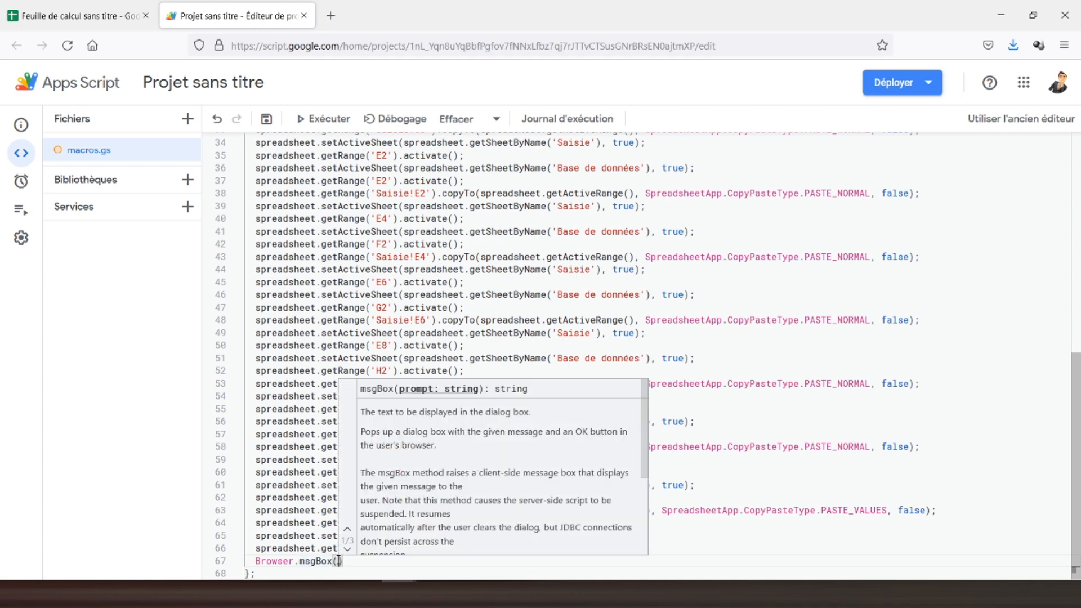
text(')
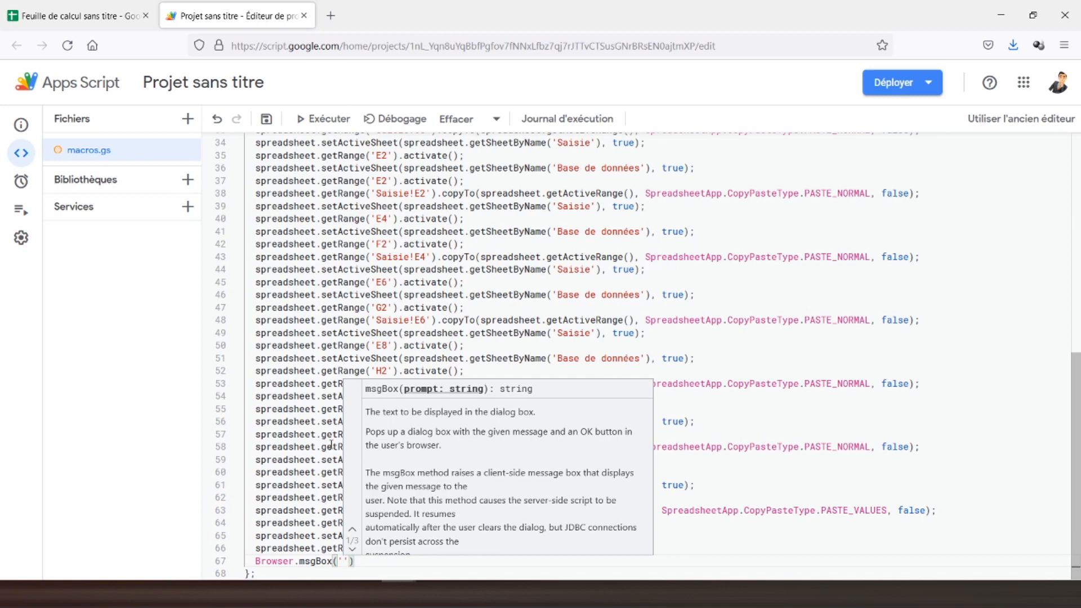
text(Nouveau )
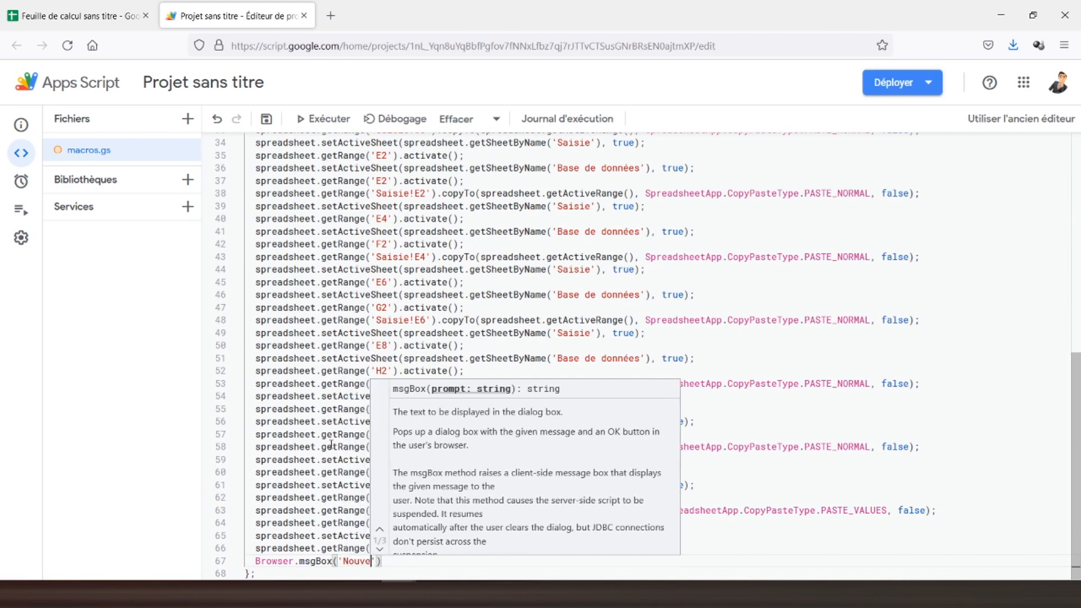
text(client )
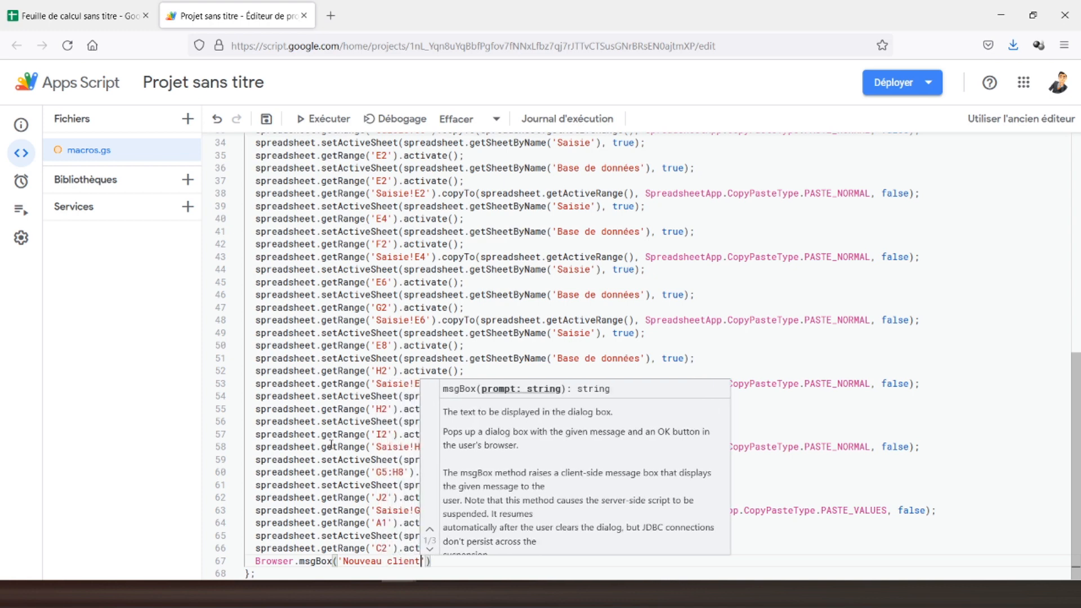
text(ajouté)
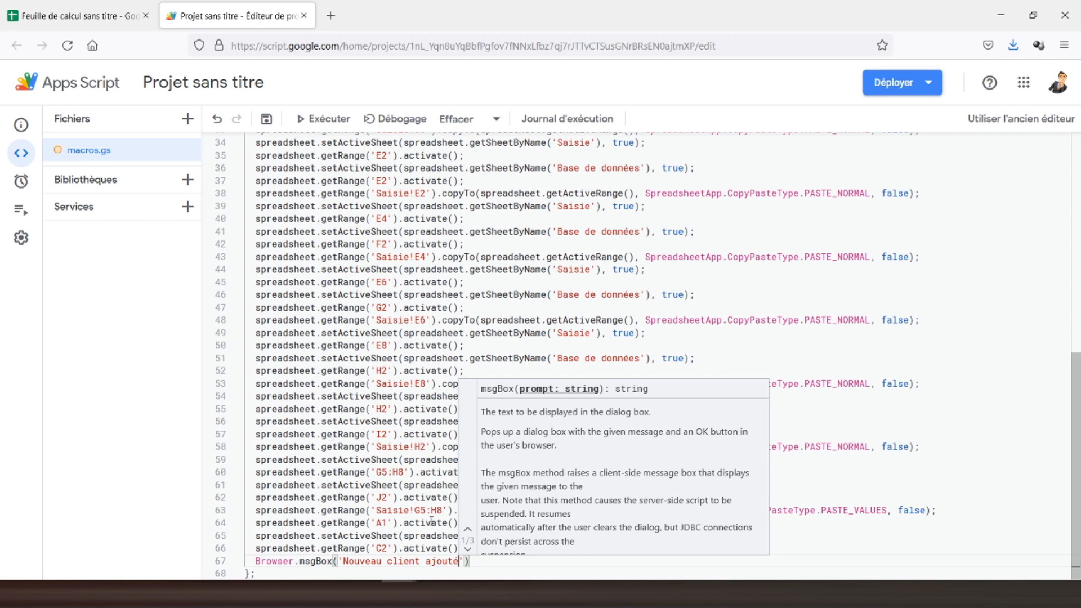
click(478, 560)
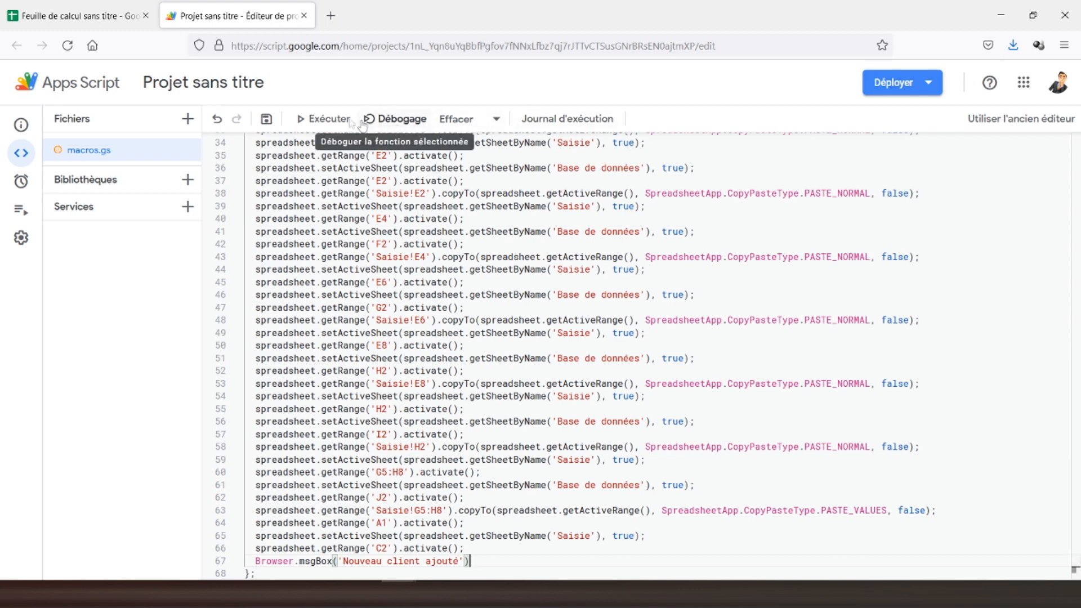
click(321, 121)
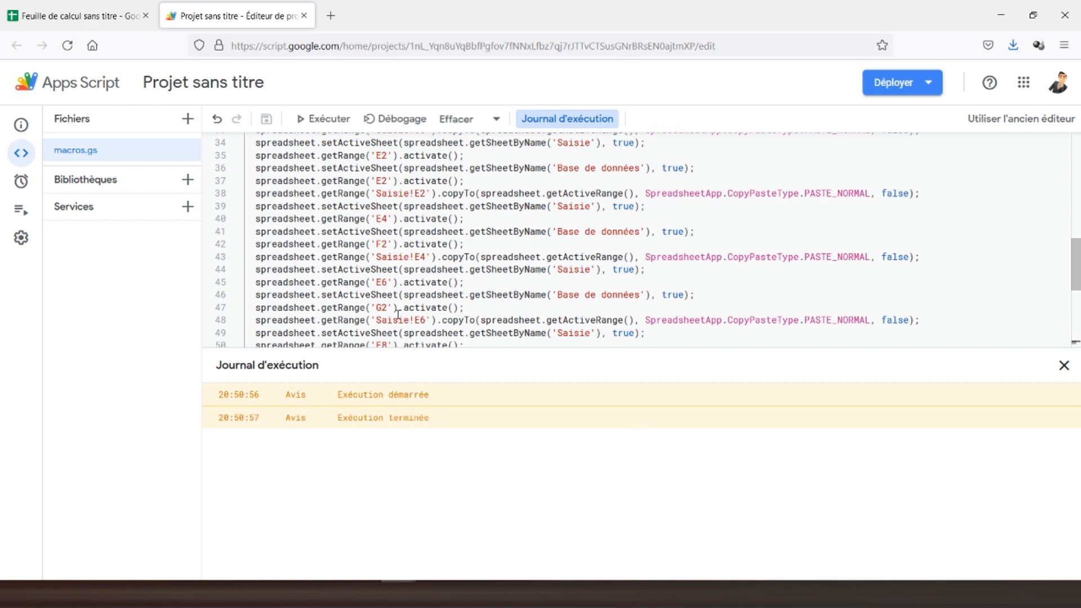
In the spreadsheet's Saisie form, enter p as Nom and y as Prénom.
click(79, 16)
click(217, 189)
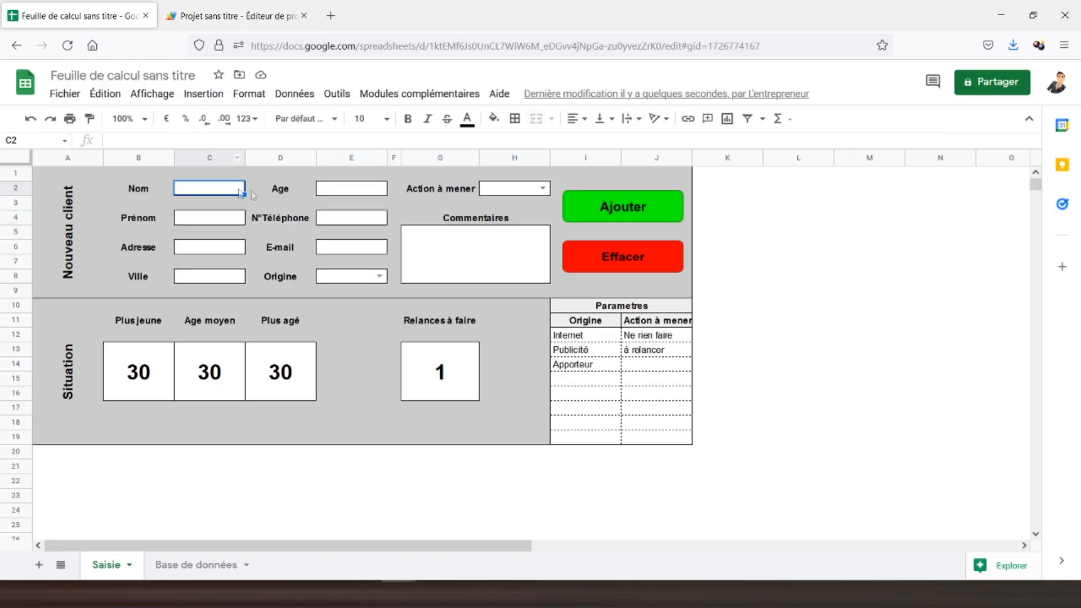
text(p)
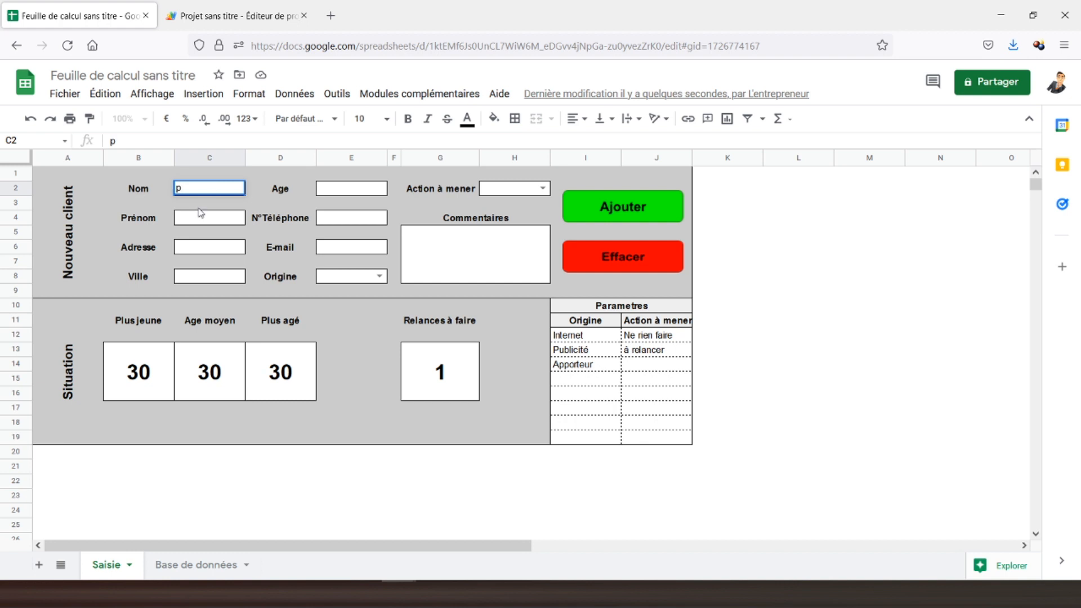
click(204, 222)
text(y)
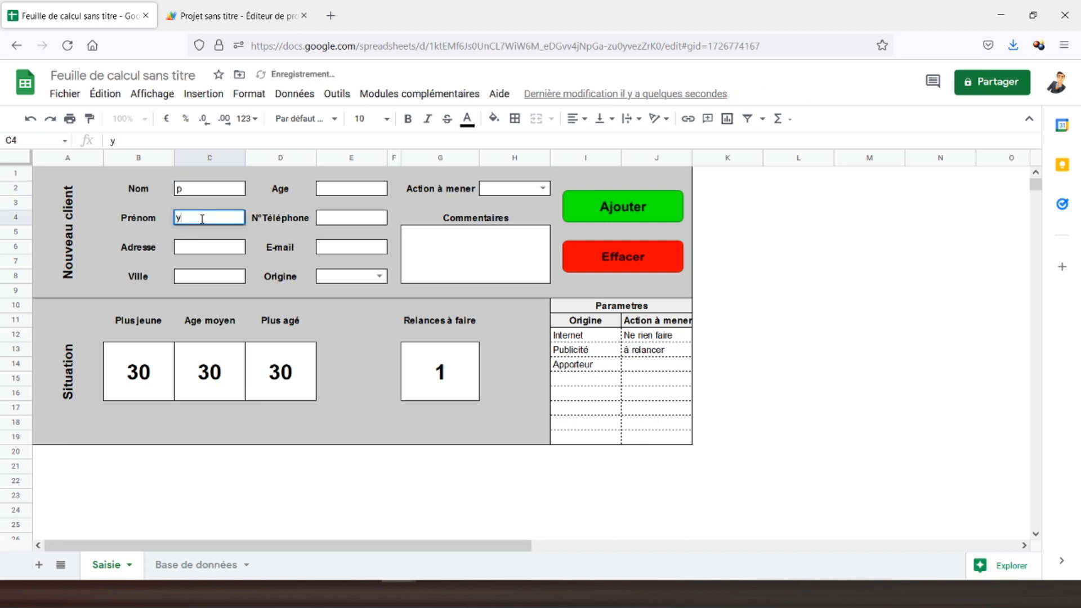
key(Return)
Submit the test client with Ajouter, close the 'Nouveau client ajouté' message, and clear the form with Effacer.
click(603, 209)
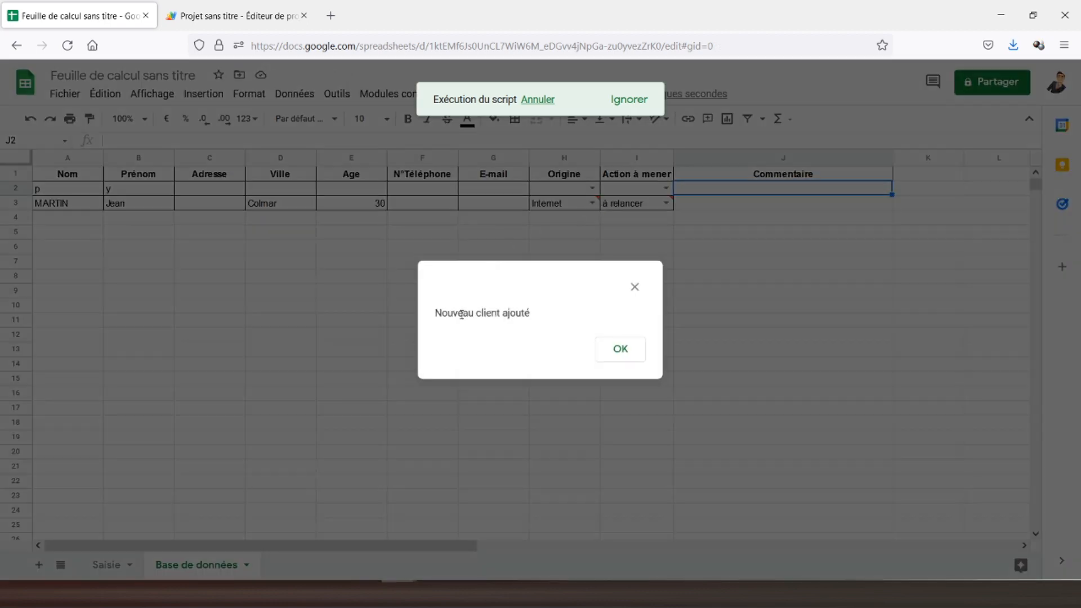
click(617, 350)
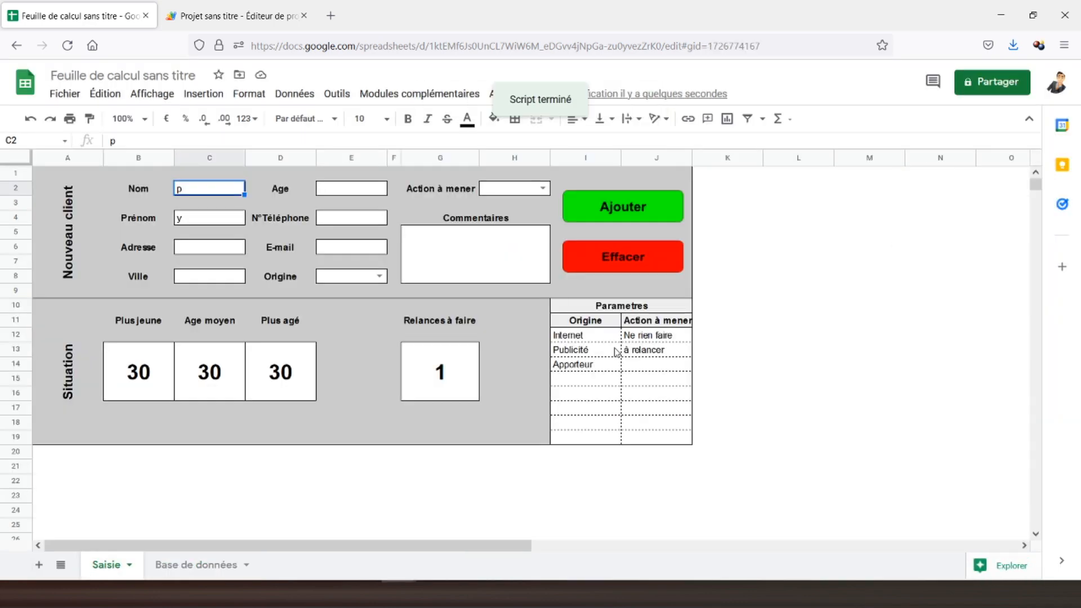
click(604, 260)
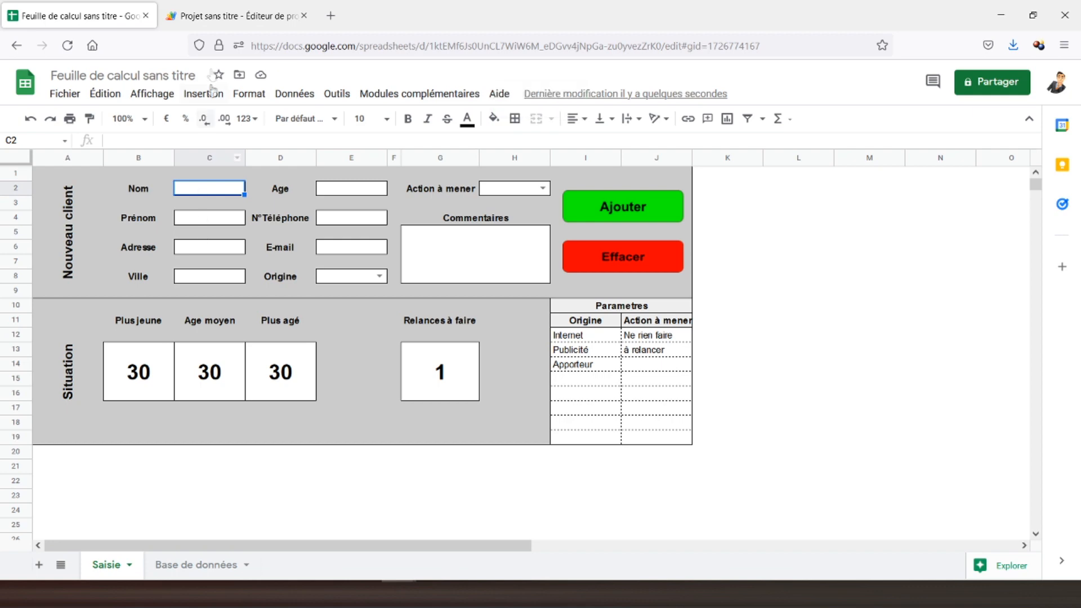
Copy the Effacer function's clearing code (lines 2–5) onto a new line after the msgBox call.
click(221, 23)
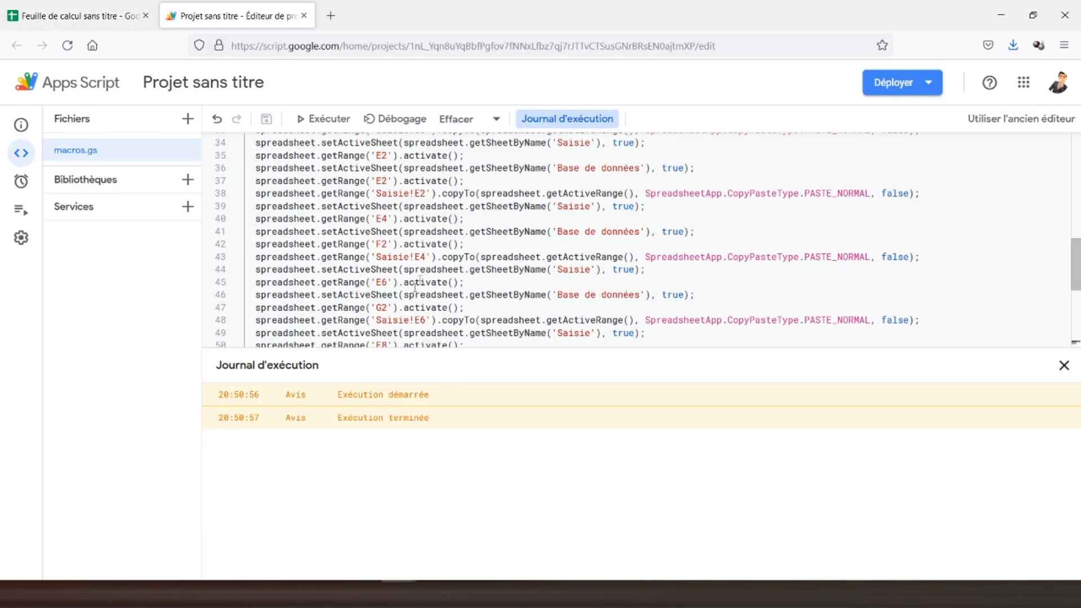
scroll(563, 242, down, 4)
click(1063, 367)
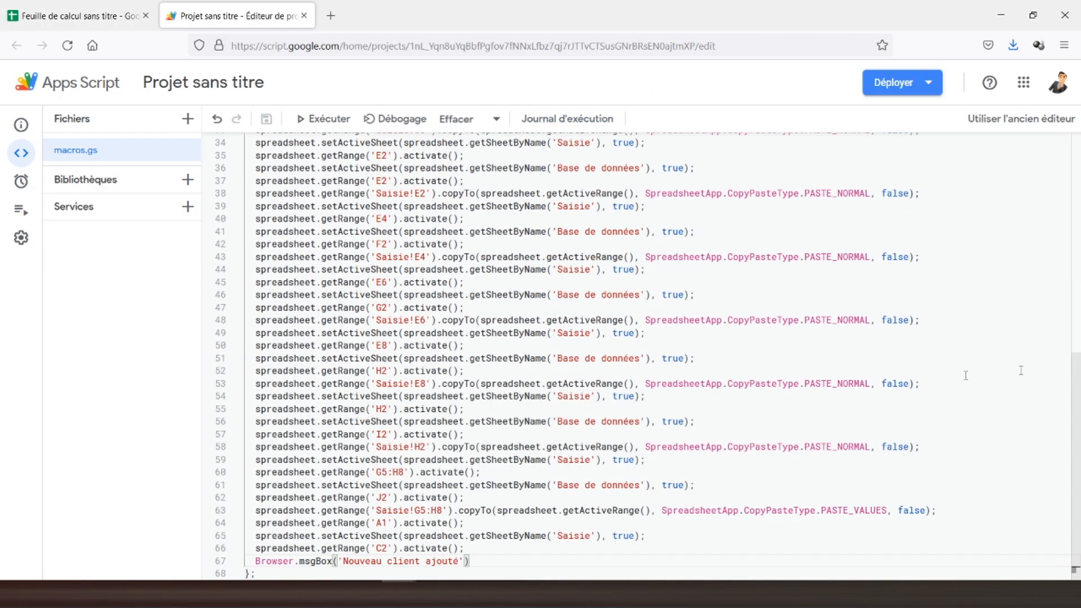
scroll(475, 315, up, 5)
scroll(472, 293, up, 4)
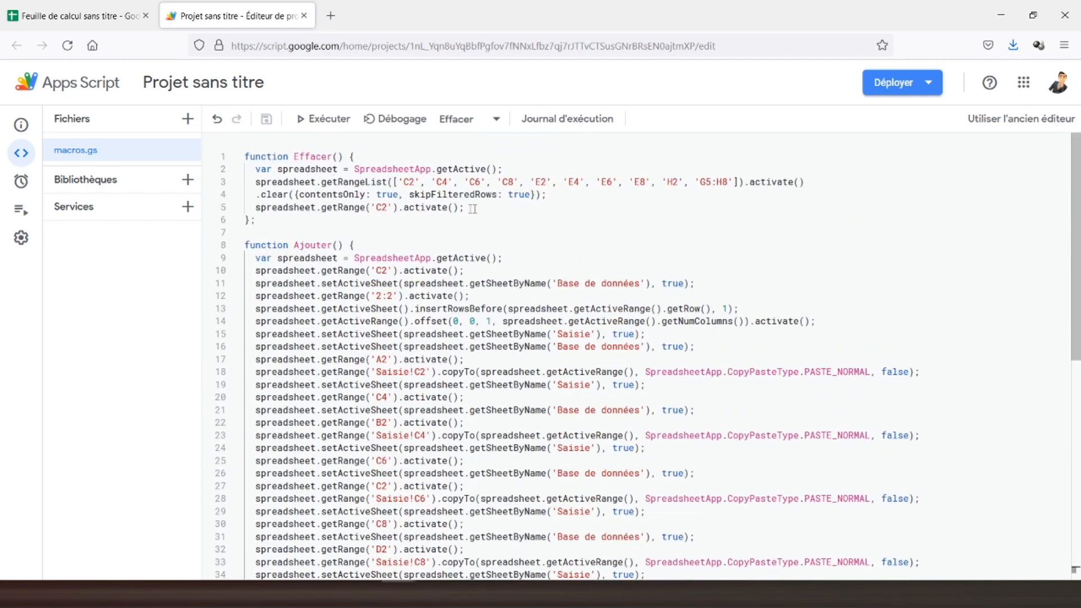
drag(476, 209, 246, 168)
key(ctrl+c)
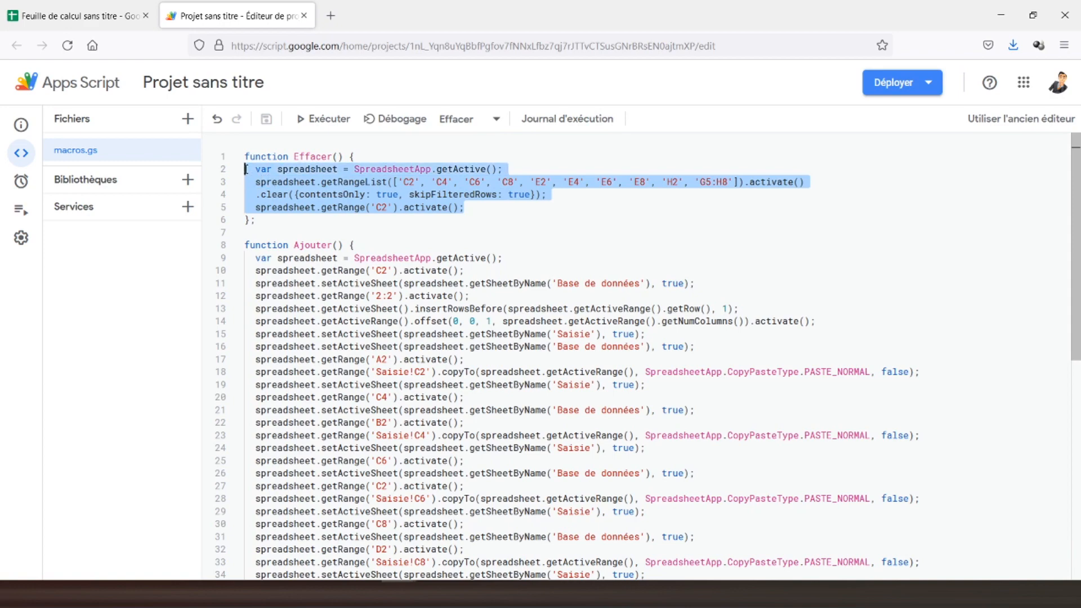
scroll(419, 278, down, 8)
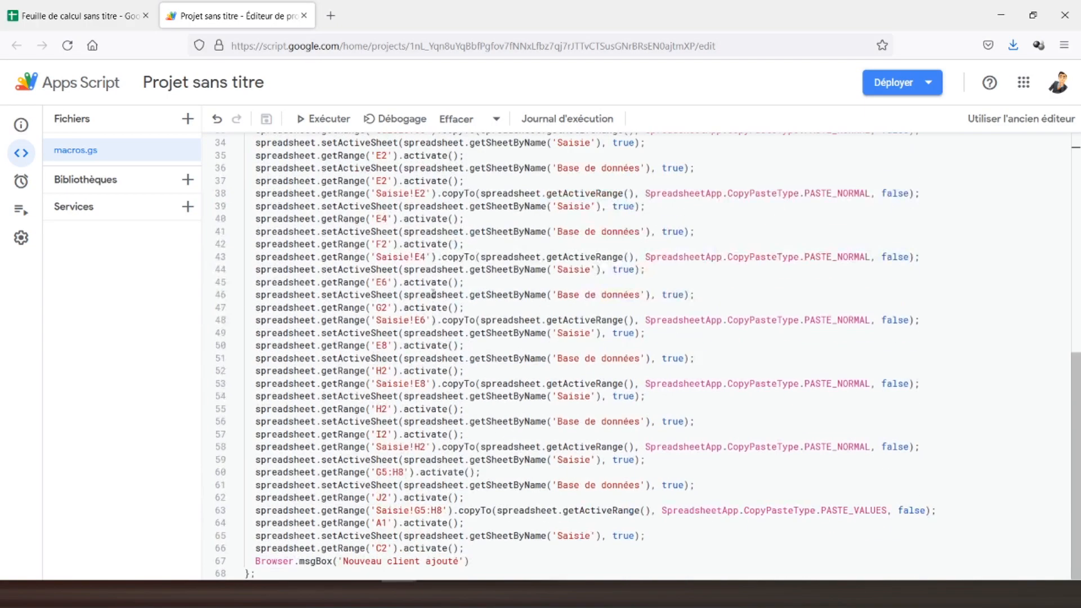
click(471, 561)
key(Return)
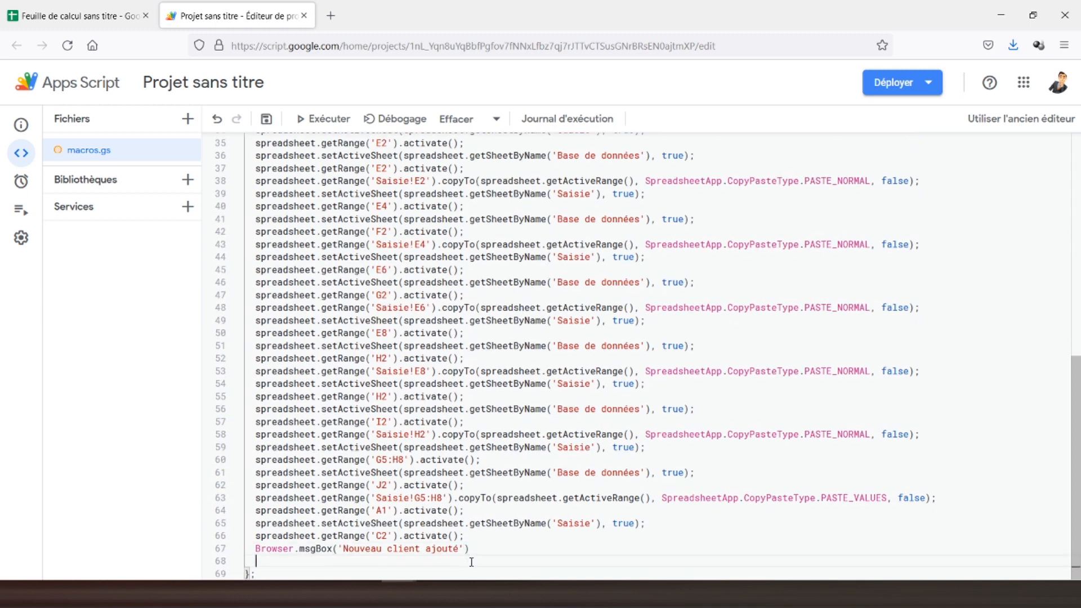
key(ctrl+v)
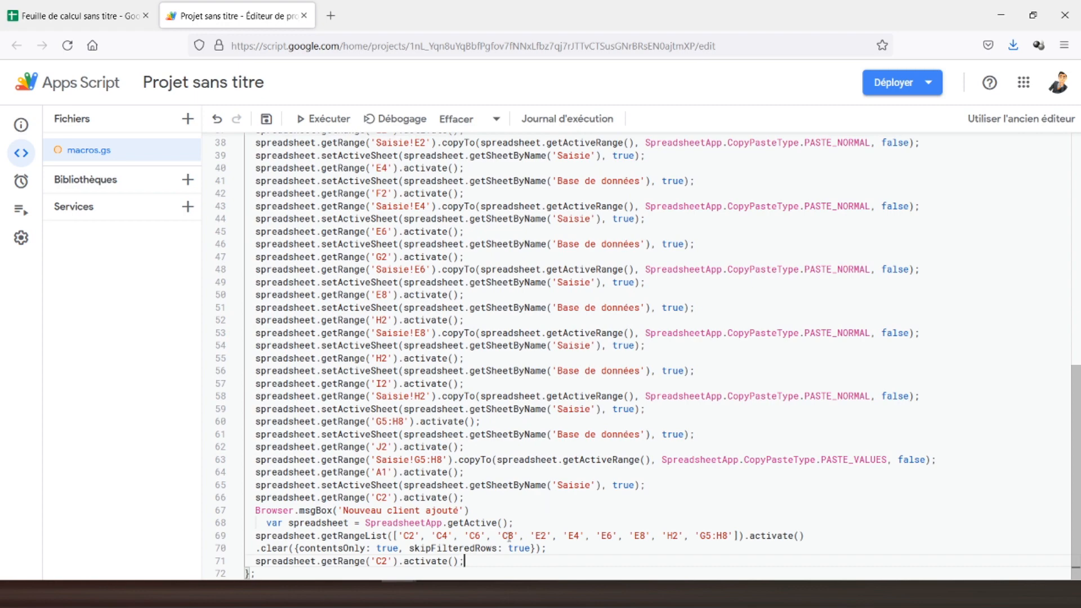
Save and run the updated Ajouter script, then return to the spreadsheet.
scroll(509, 537, up, 10)
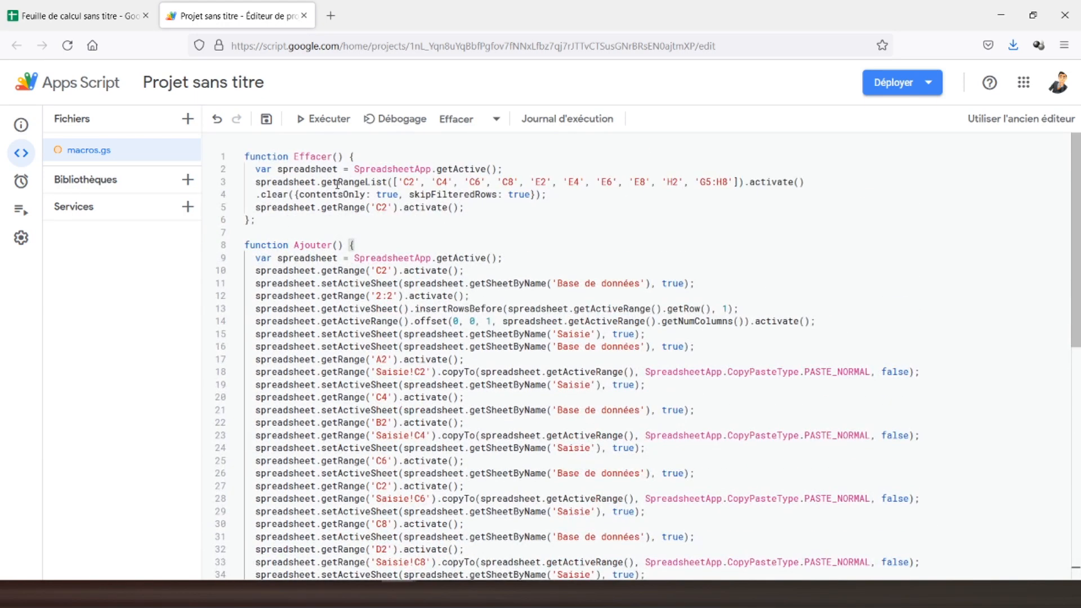
scroll(382, 212, down, 10)
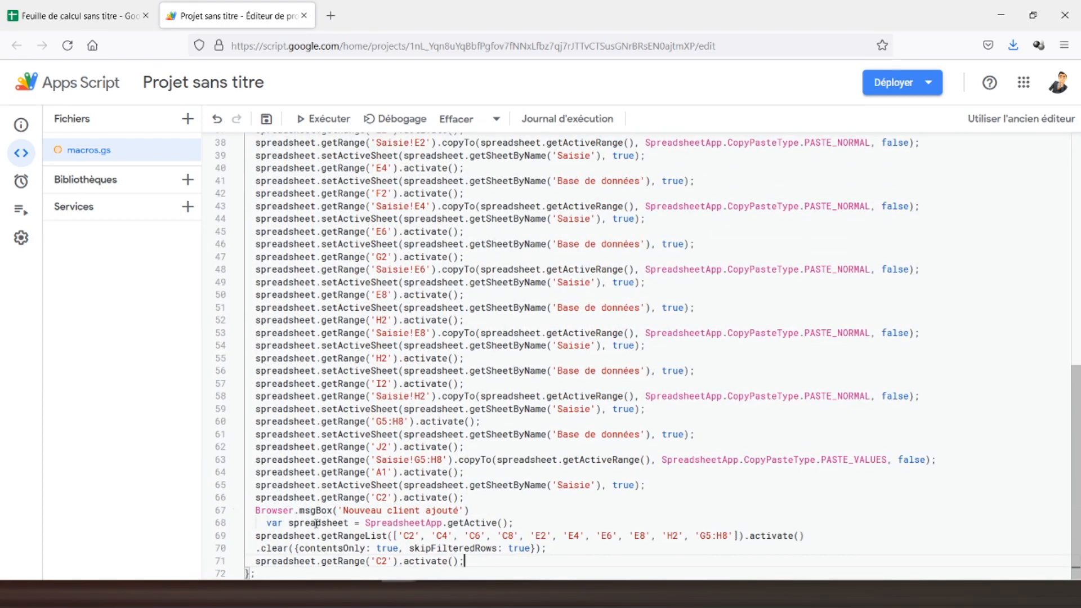
scroll(466, 381, up, 7)
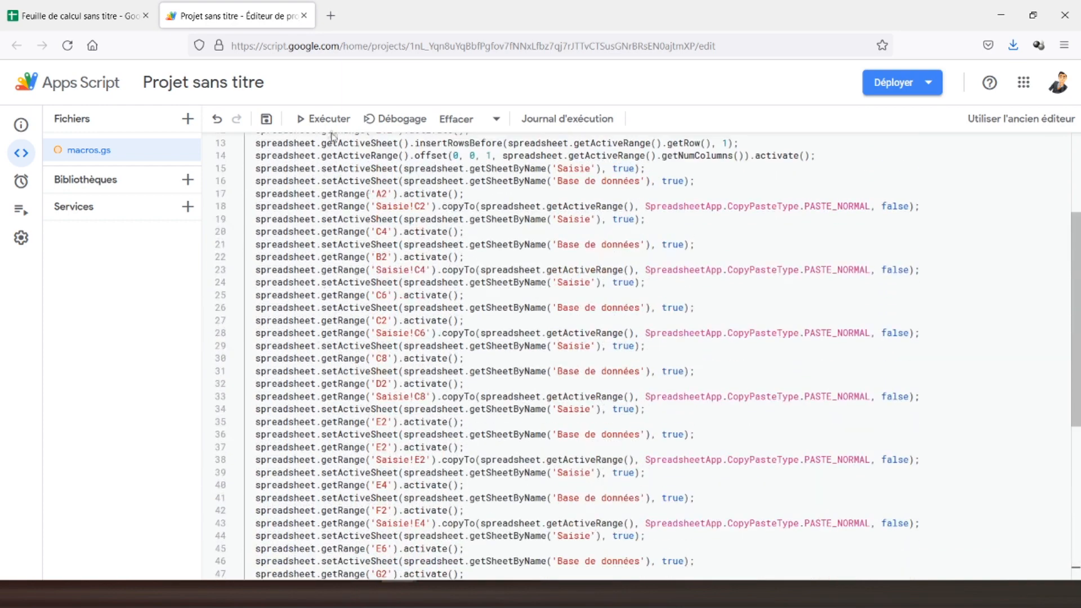
click(324, 119)
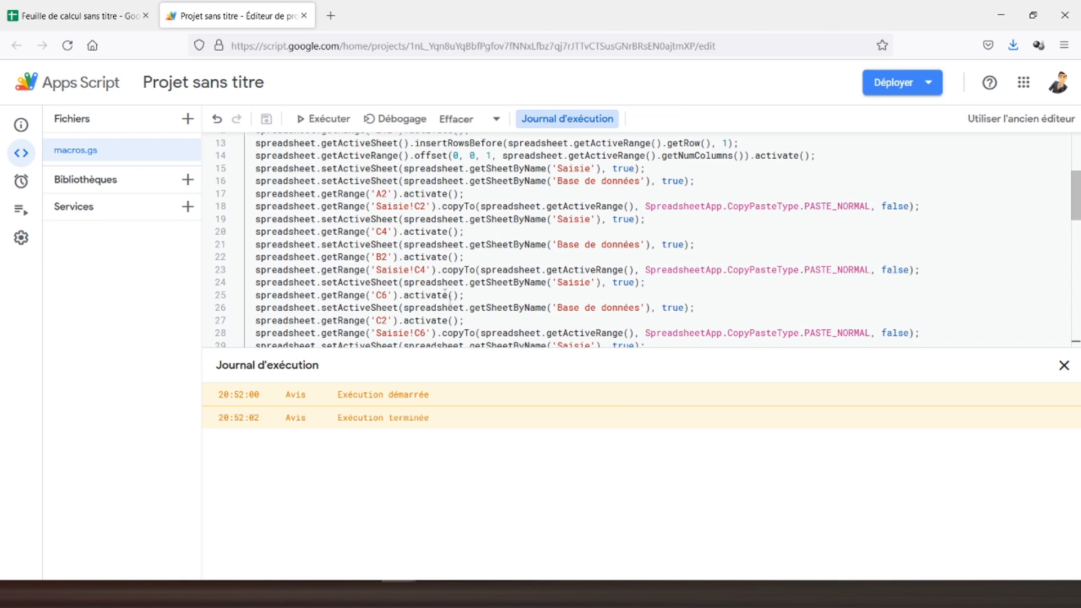
click(97, 17)
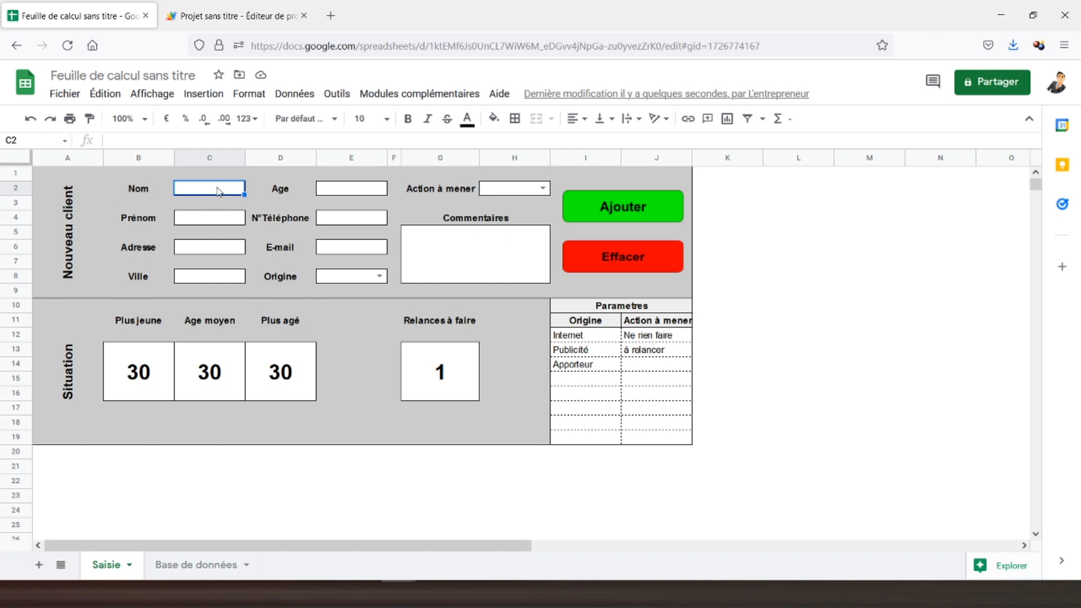
Delete test rows 2–3 from Base de données and go back to the Saisie sheet.
click(186, 564)
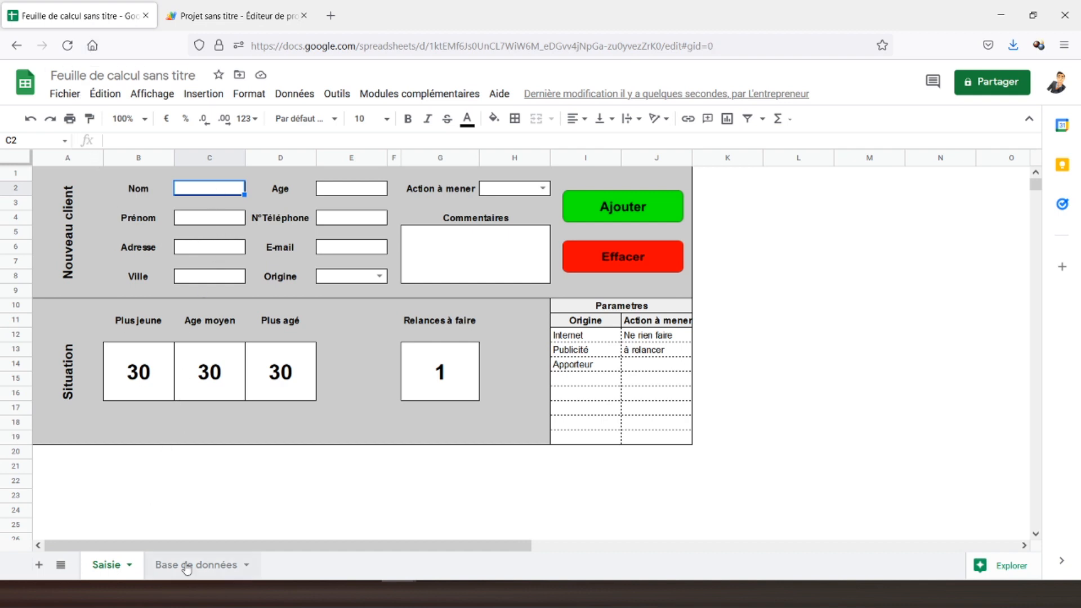
drag(15, 188, 16, 202)
right_click(104, 203)
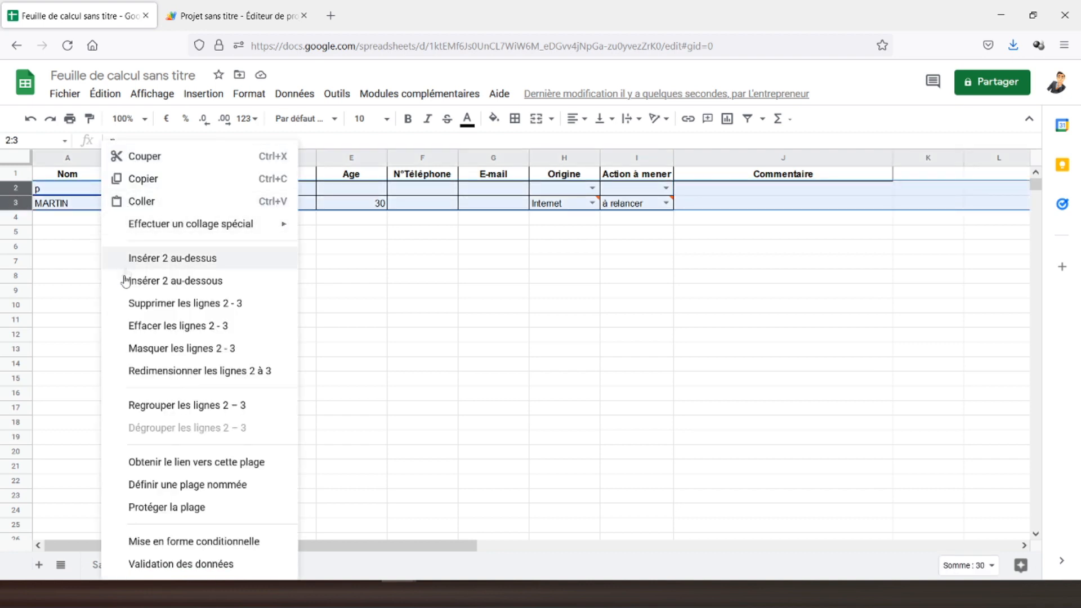
click(161, 305)
click(70, 174)
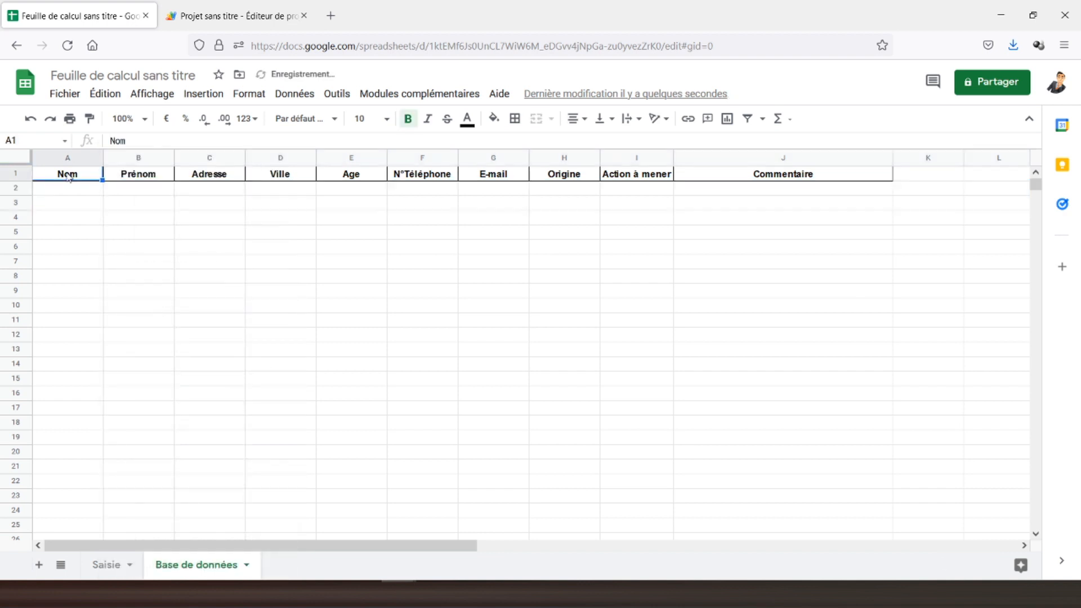
click(101, 565)
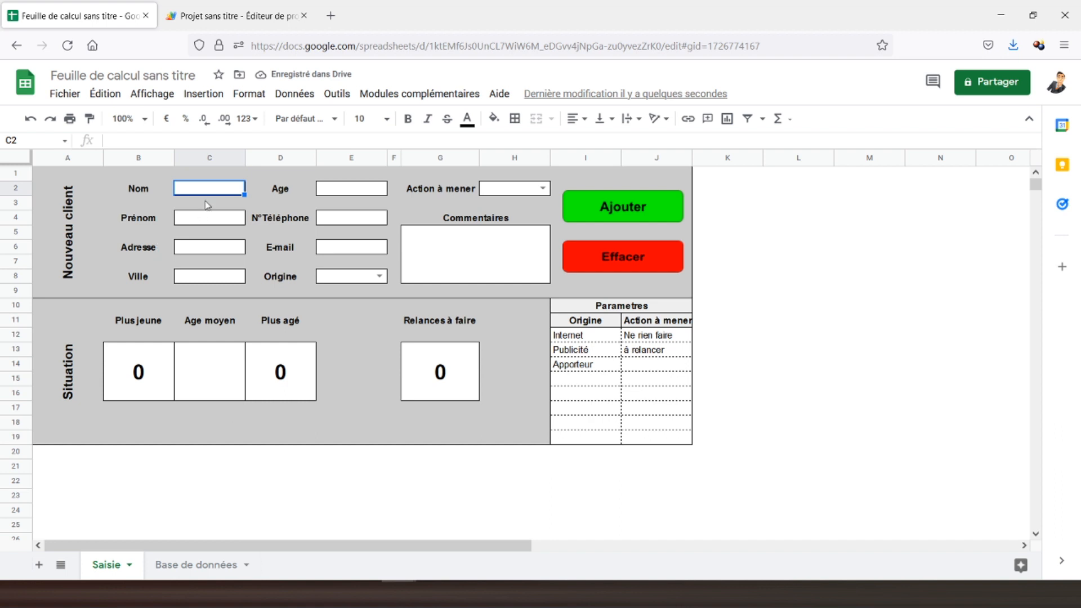
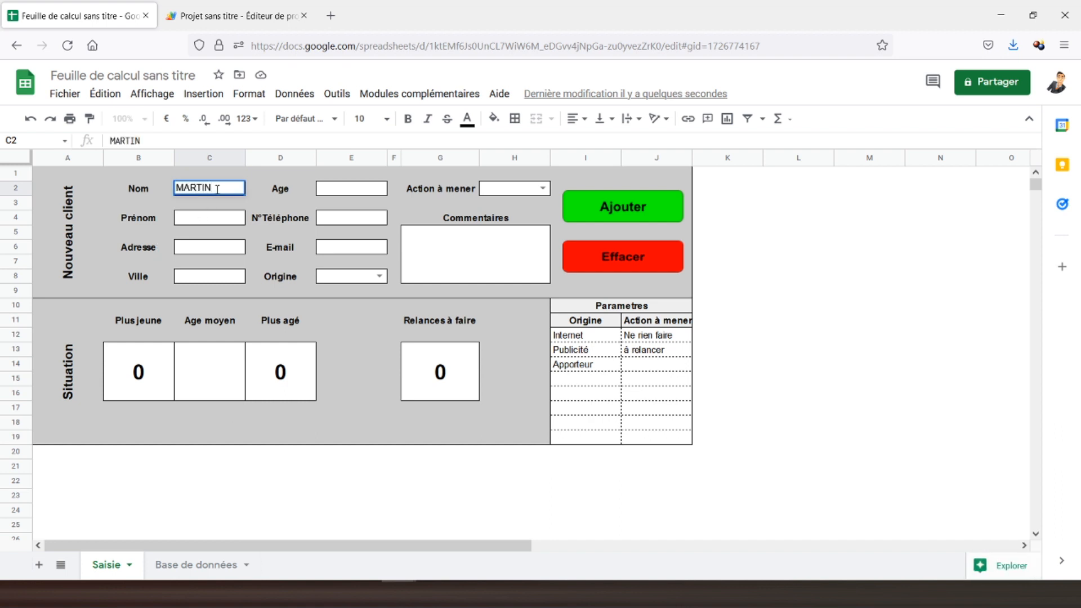
Enter the client's last name, first name, street address and city in C2–C8.
click(214, 220)
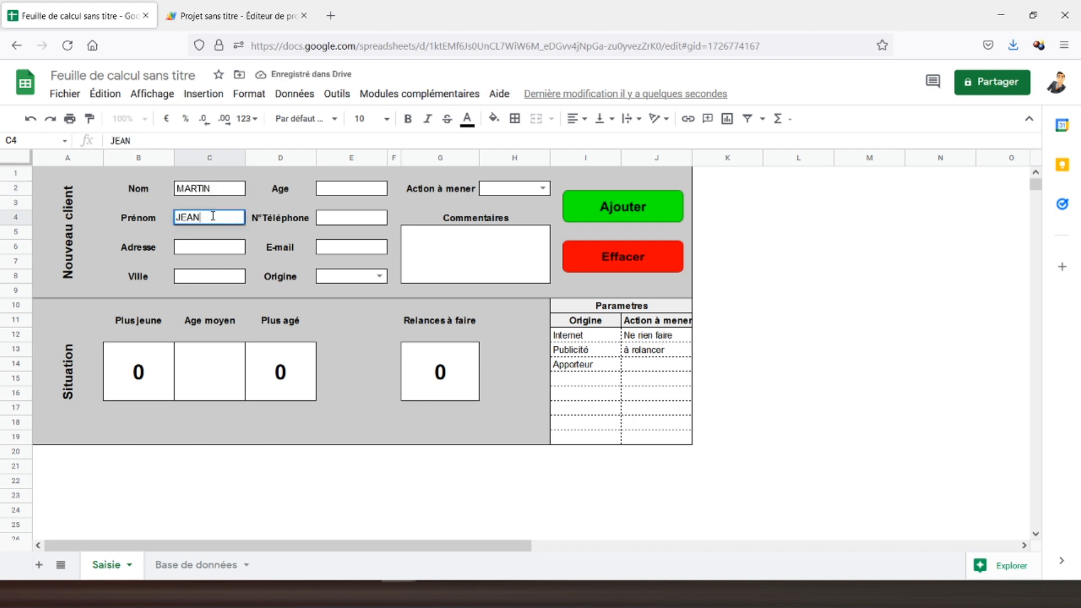
click(203, 248)
key(Return)
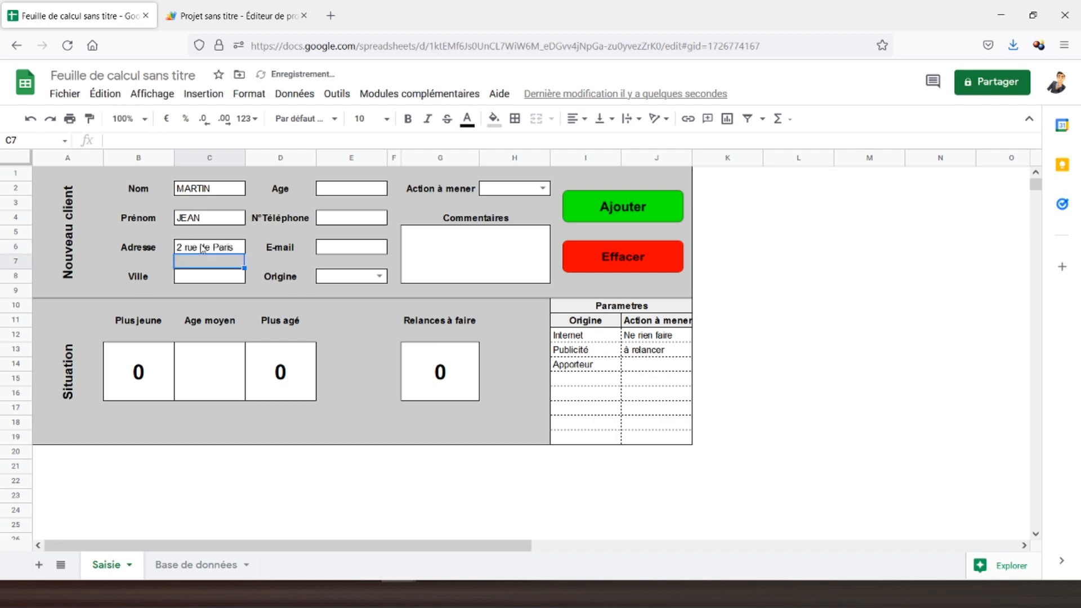
click(206, 279)
text(Strasbourg)
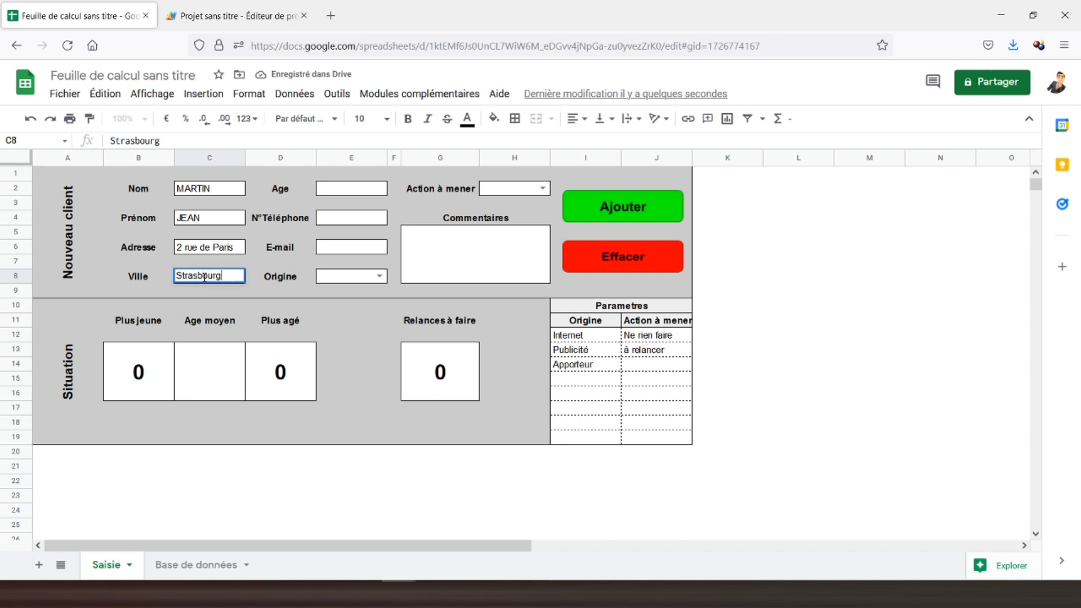
Enter age 30, the phone number and the e-mail address, then widen column E to fit.
click(336, 194)
text(30)
click(343, 225)
text(0000000000)
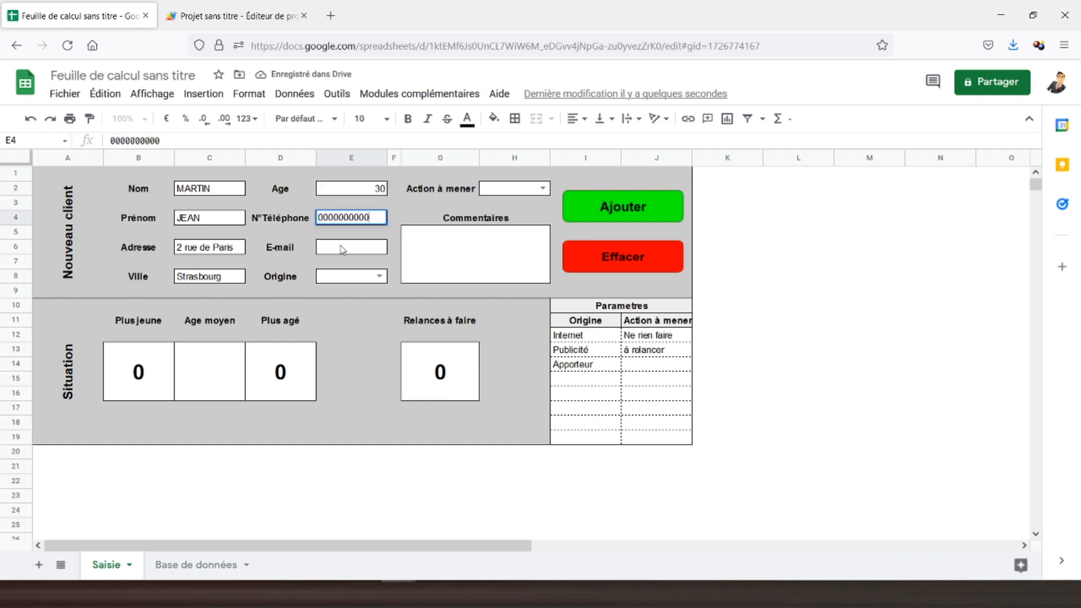
click(342, 248)
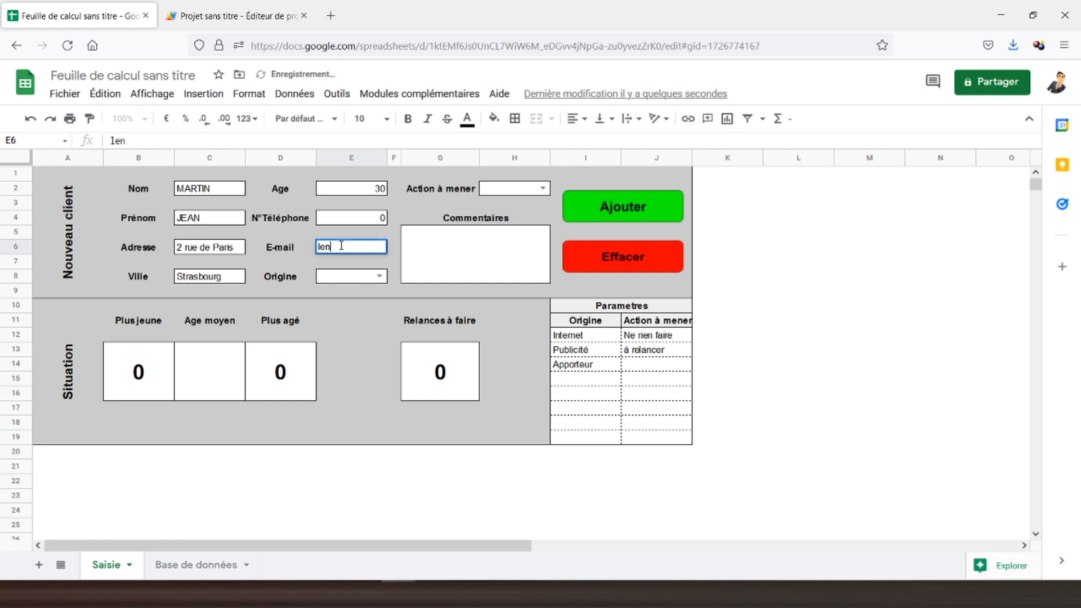
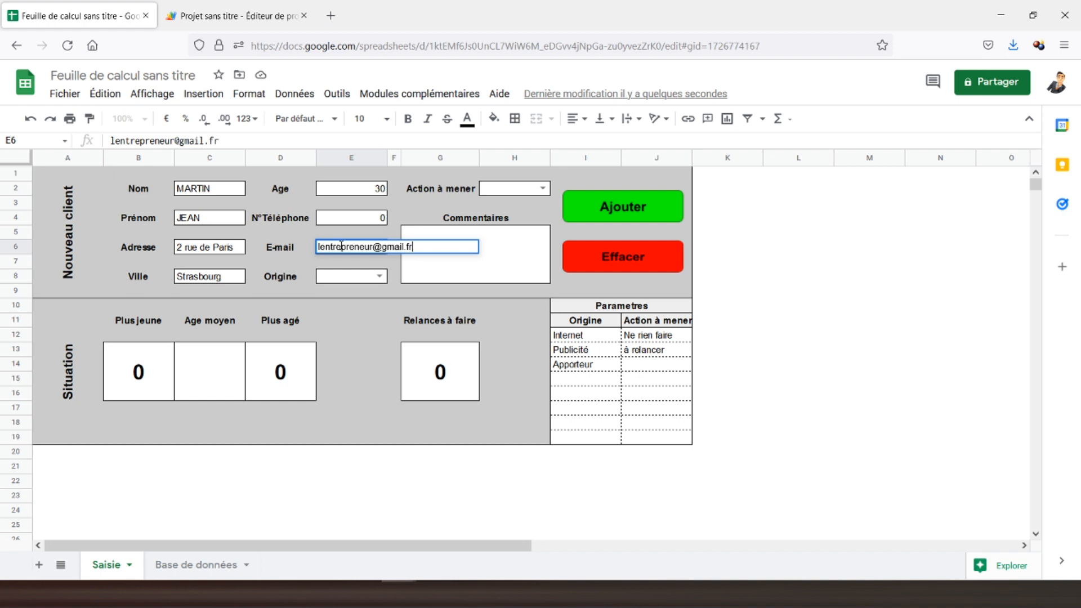
key(Return)
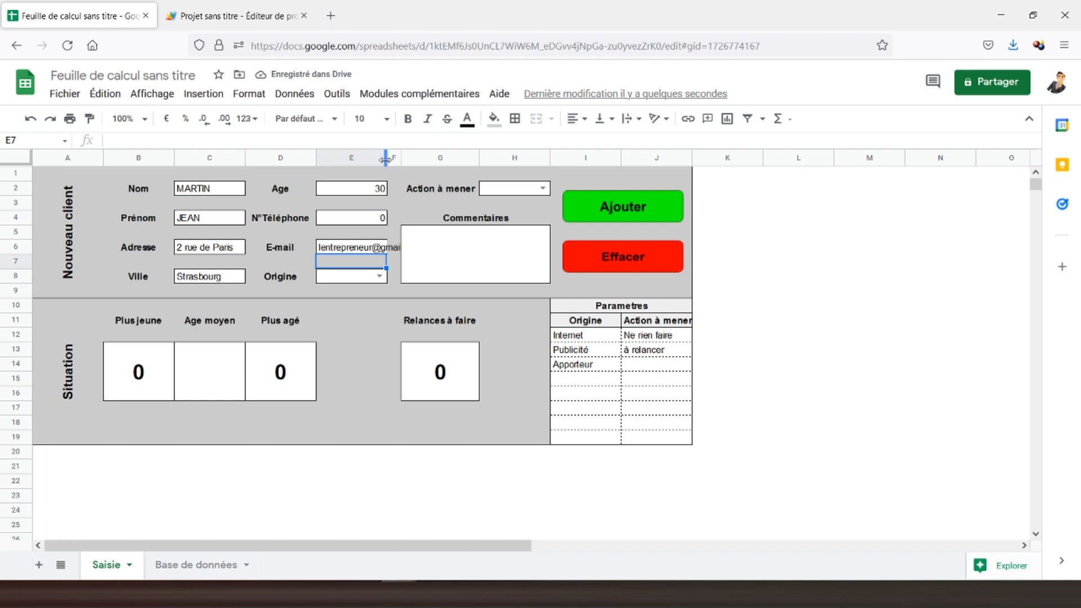
drag(386, 160, 413, 159)
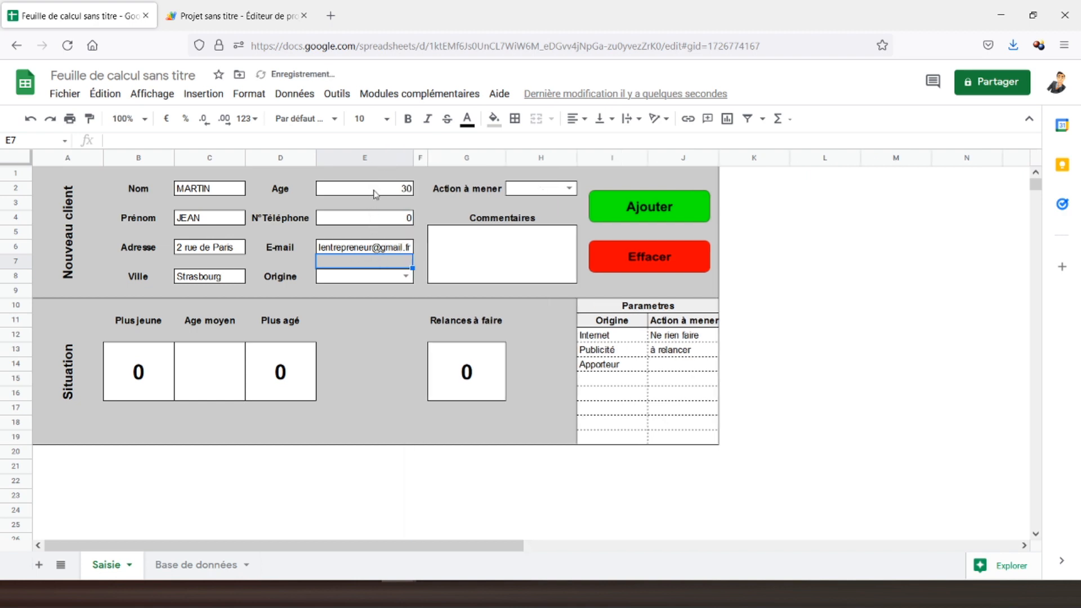
Set Origine to Publicité, Action à mener to à relancer, and Commentaires to RAS.
click(406, 276)
click(354, 311)
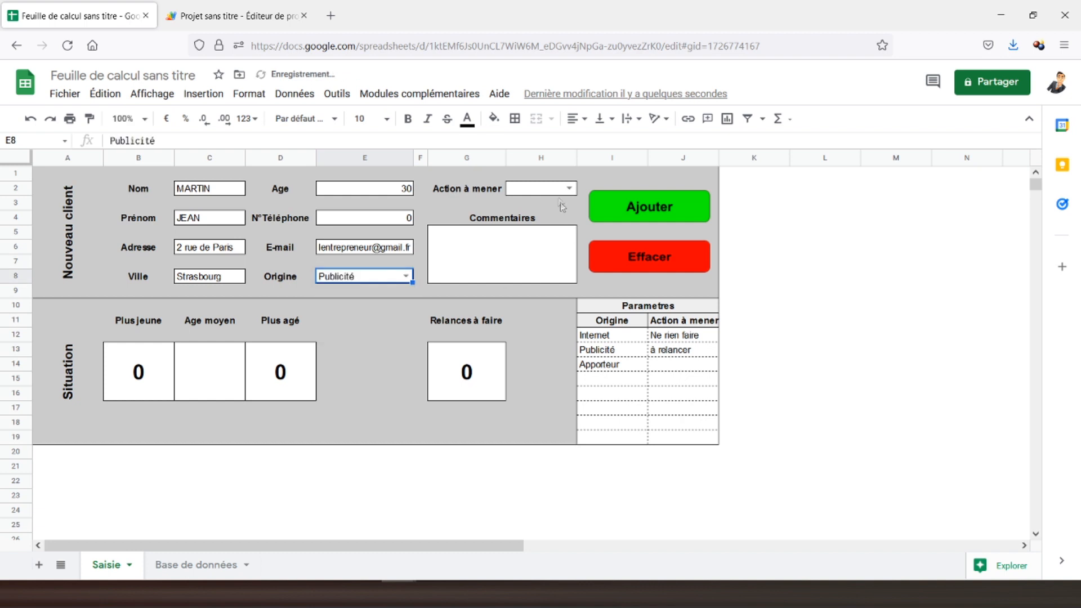
click(569, 188)
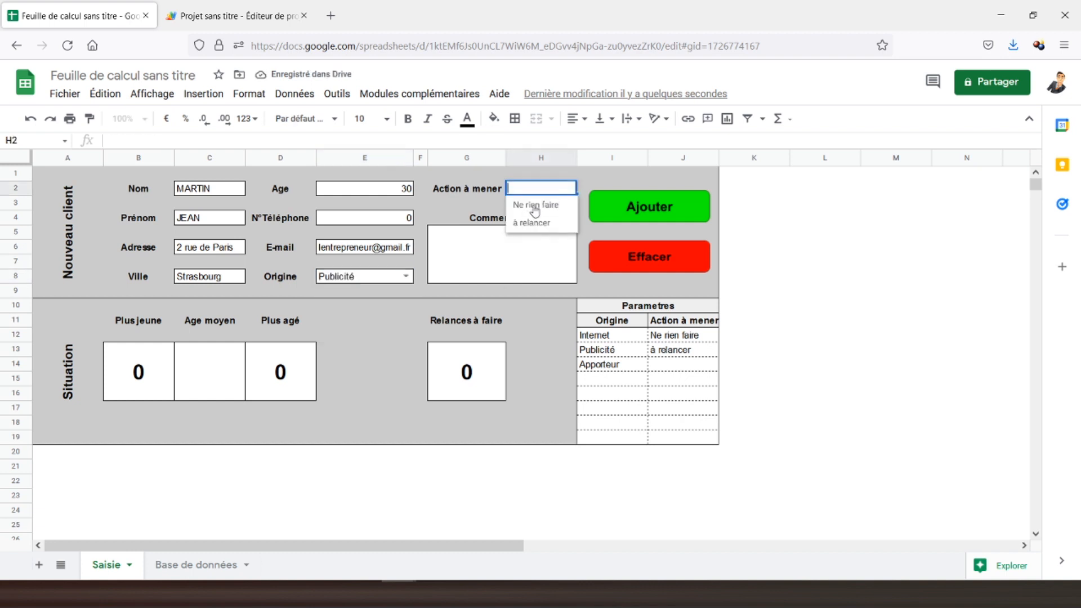
click(524, 225)
click(488, 251)
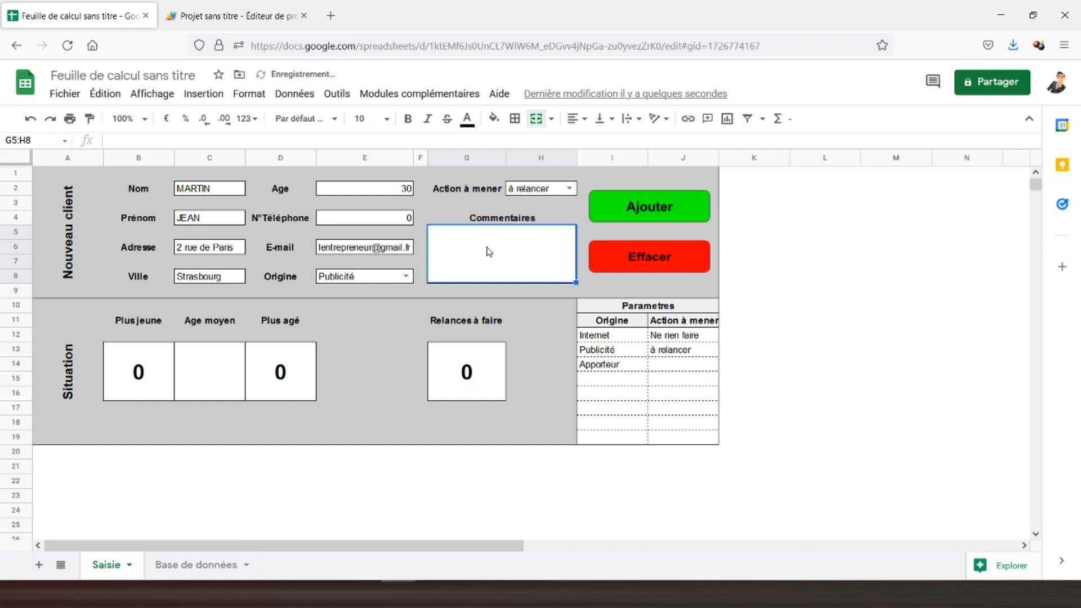
text(RAS)
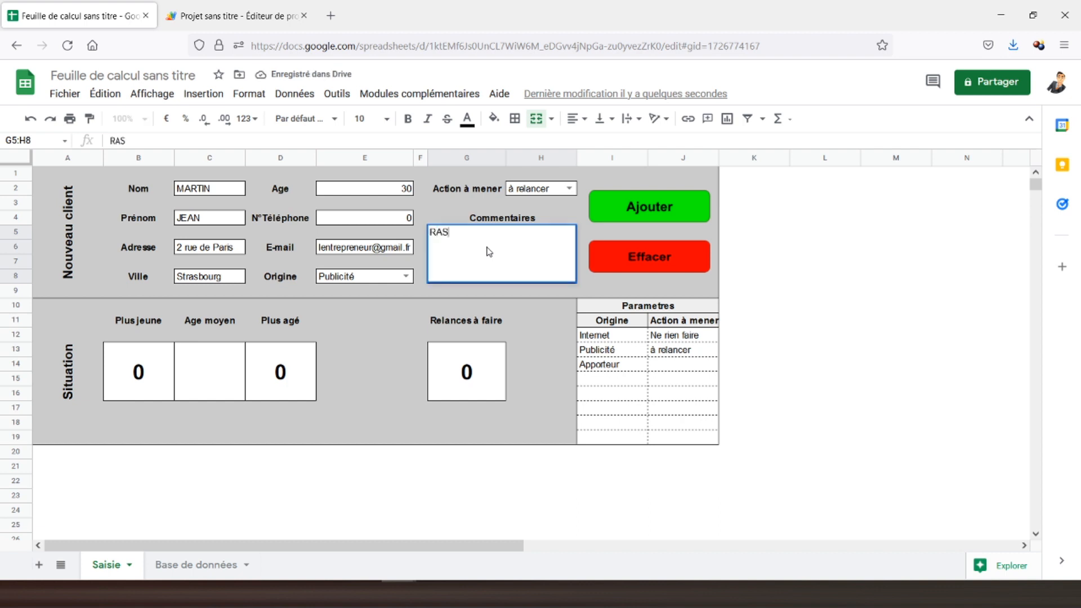
click(194, 190)
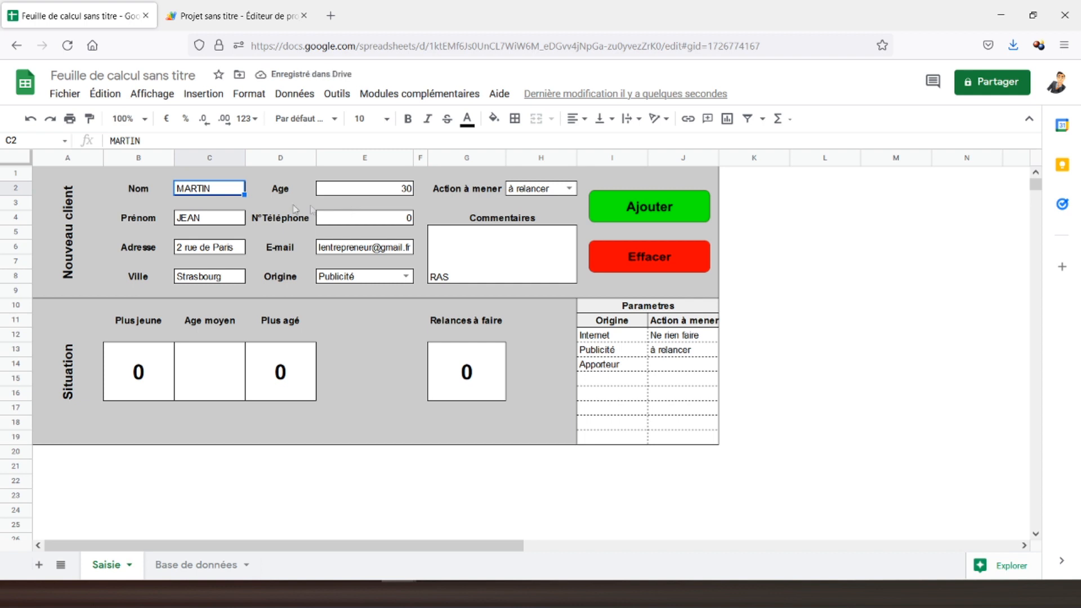
Submit the client via Ajouter, dismiss the confirmation, check Base de données row 2, then return to Saisie.
click(650, 209)
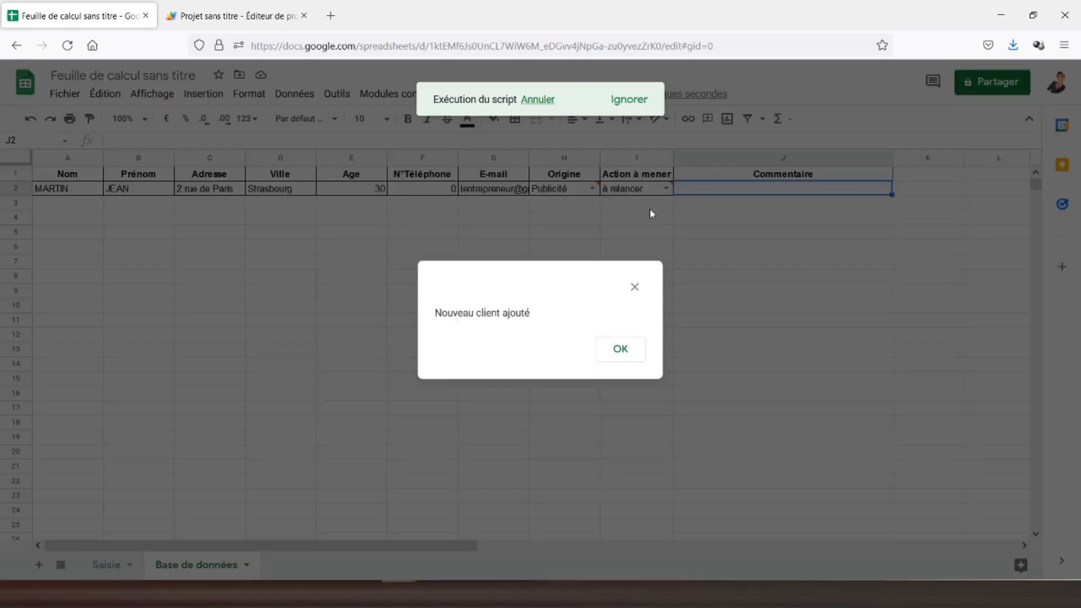
click(617, 350)
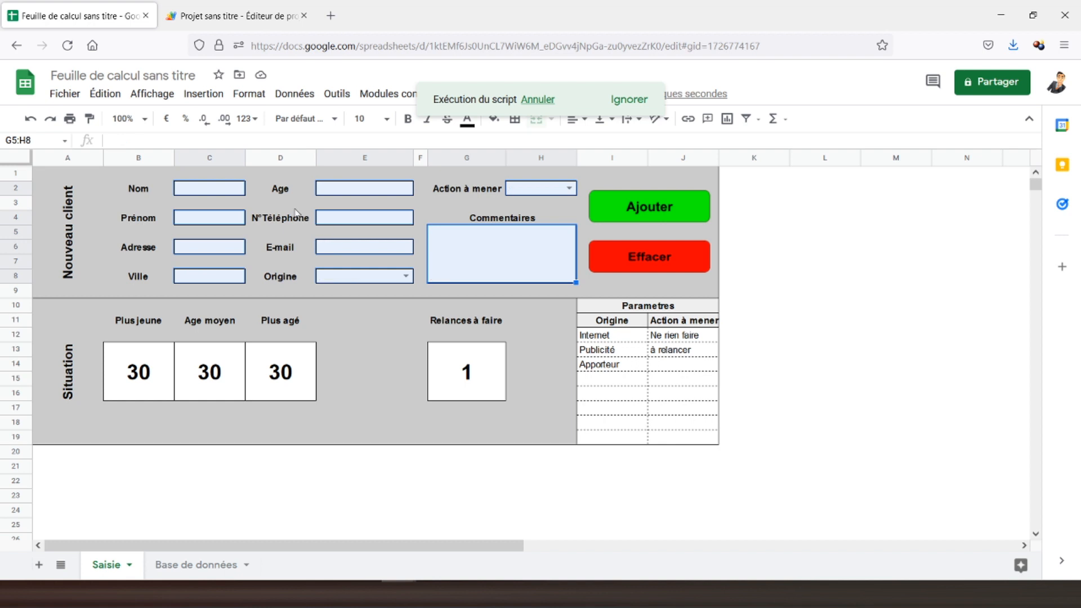
click(191, 566)
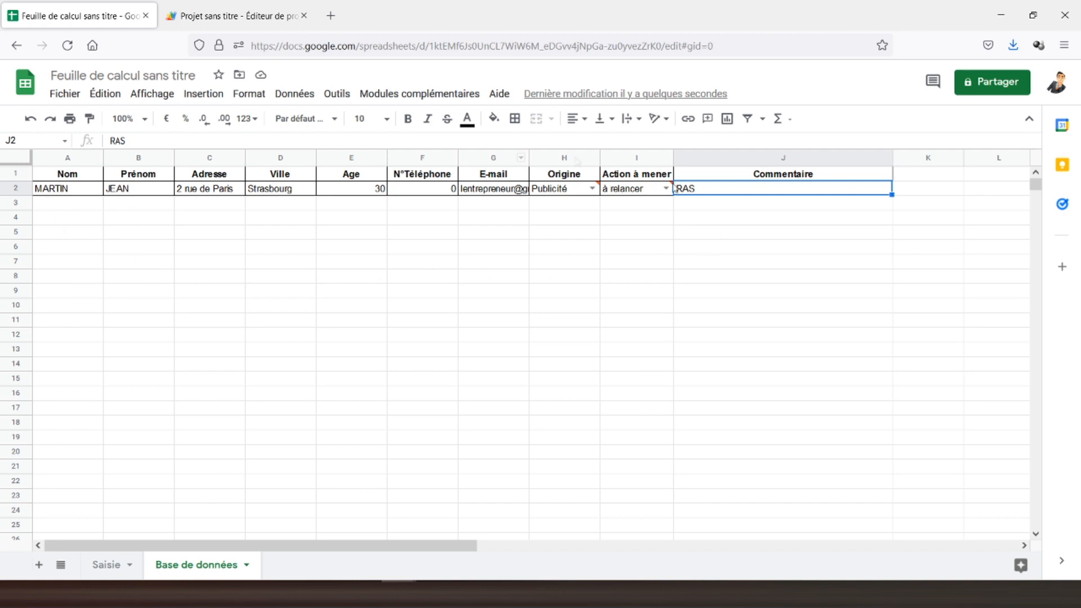
click(108, 568)
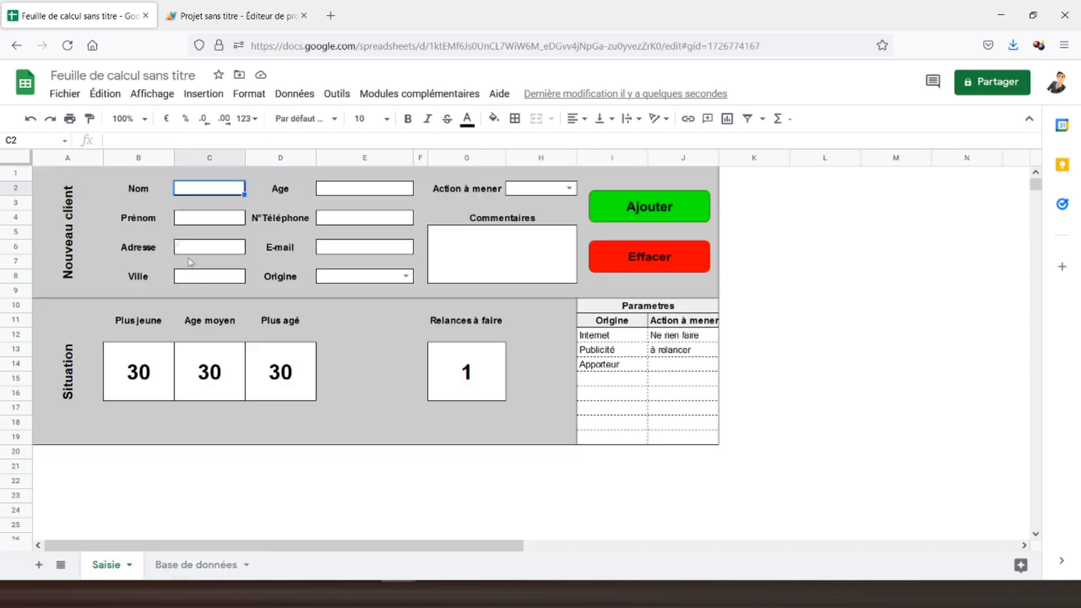